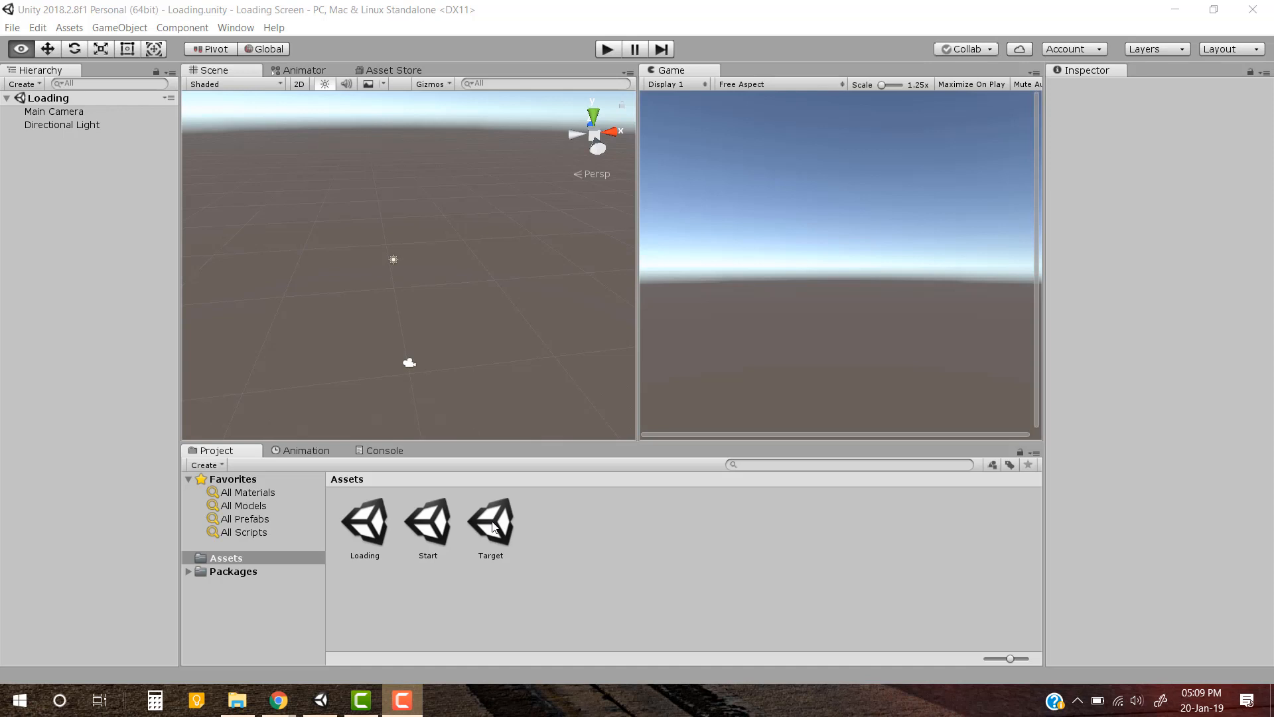
Import LoadingScreenManager.cs from the Others folder of Unity Assets in File Explorer into the Unity project's Assets folder
click(575, 556)
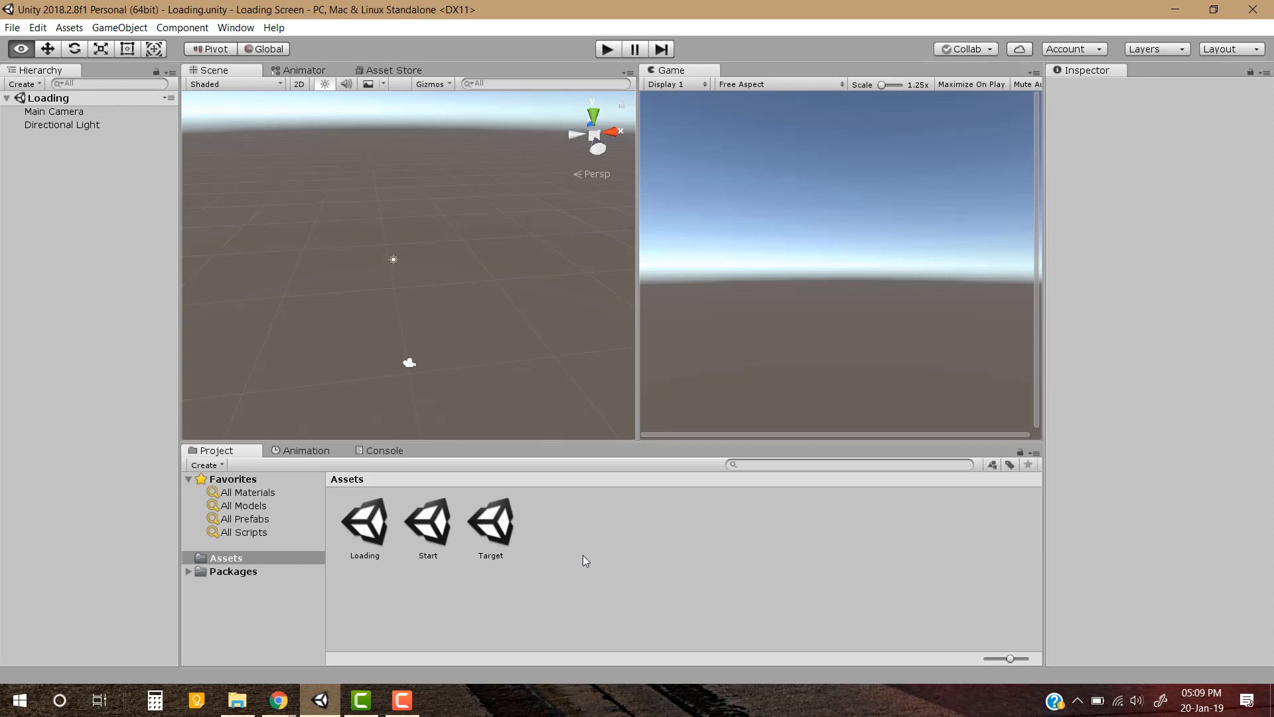
key(alt+Tab)
key(alt+Tab)
key(alt+Tab)
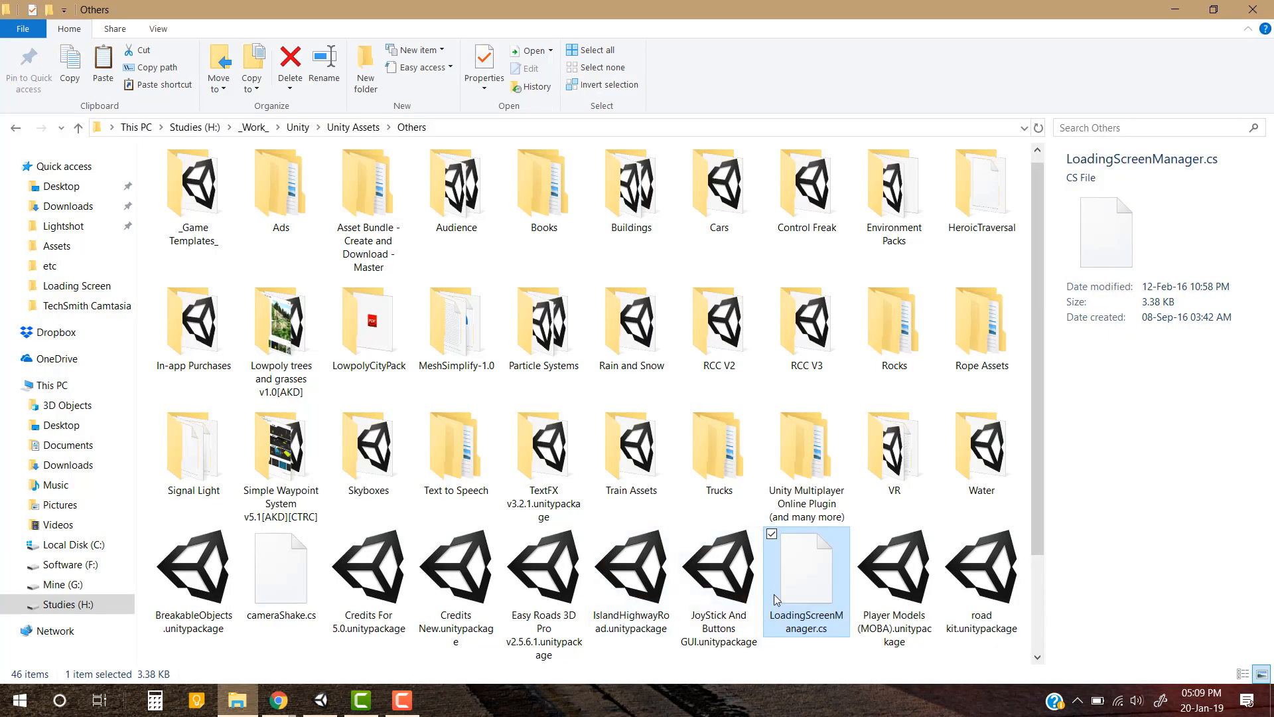
key(alt+Tab)
drag(802, 612, 683, 581)
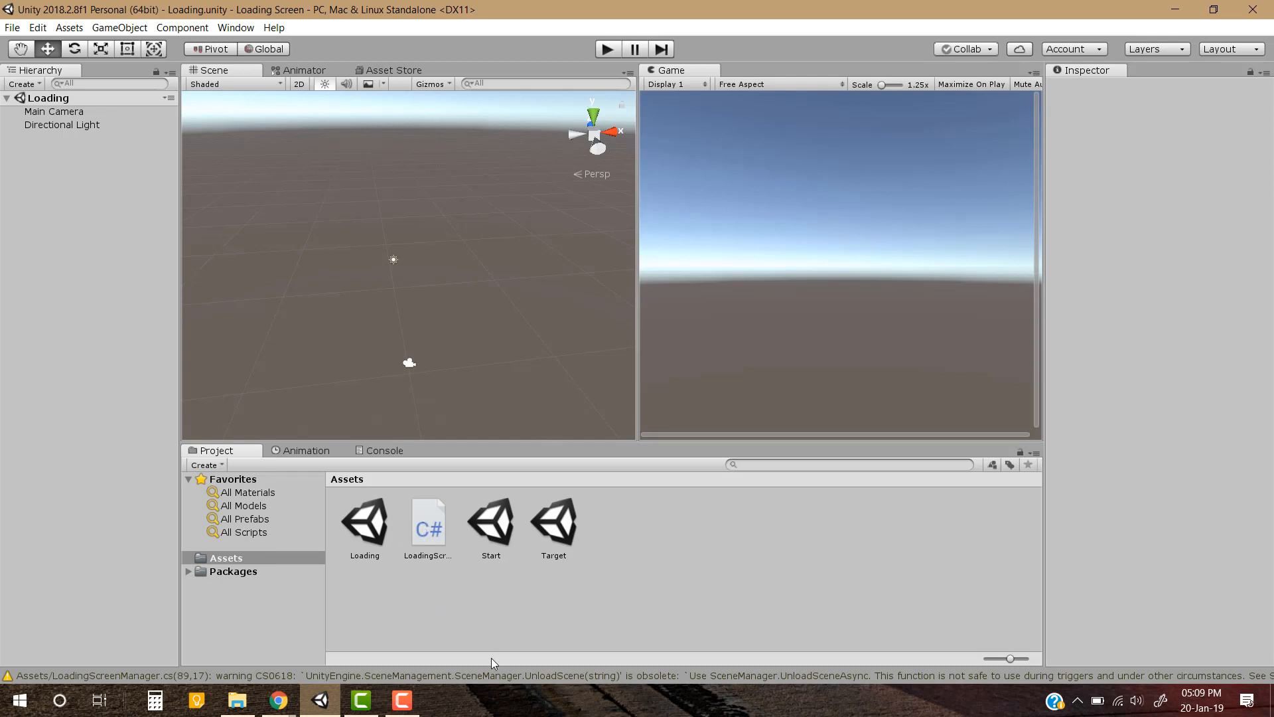
Open the LoadingScreenManager script in MonoDevelop, read through its code, and return to Unity
click(432, 512)
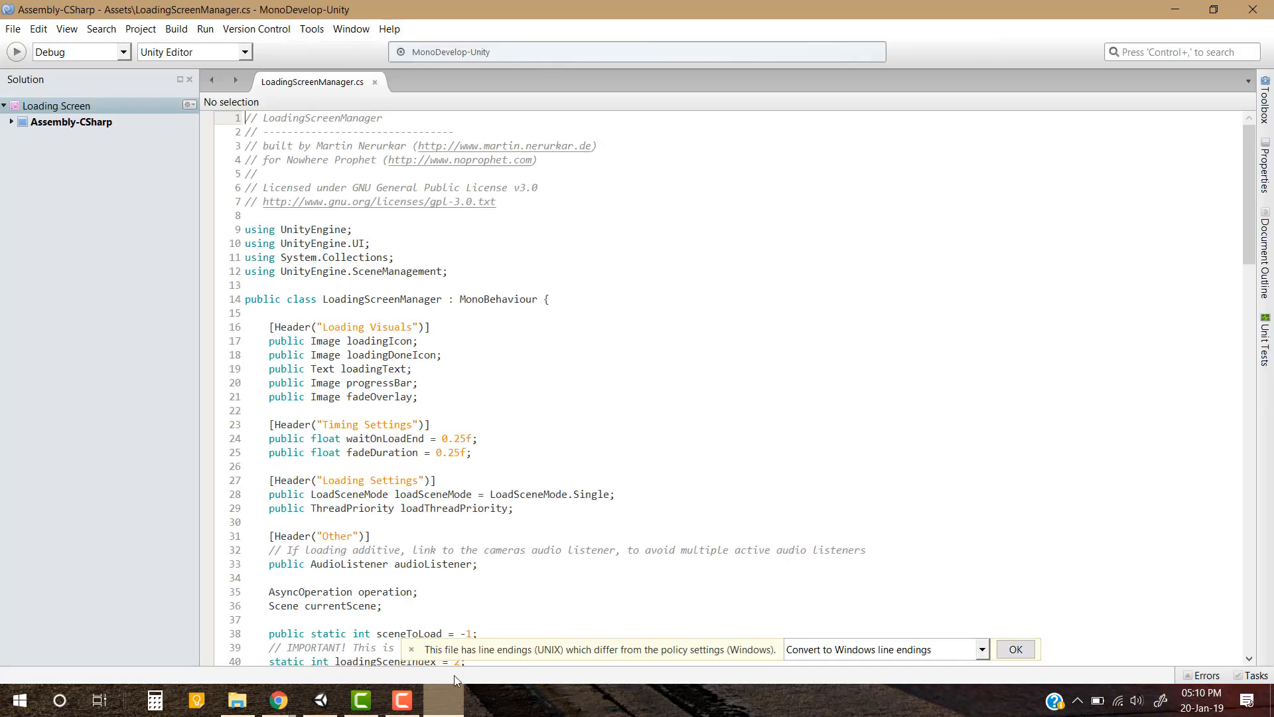
scroll(635, 535, down, 9)
scroll(635, 535, down, 3)
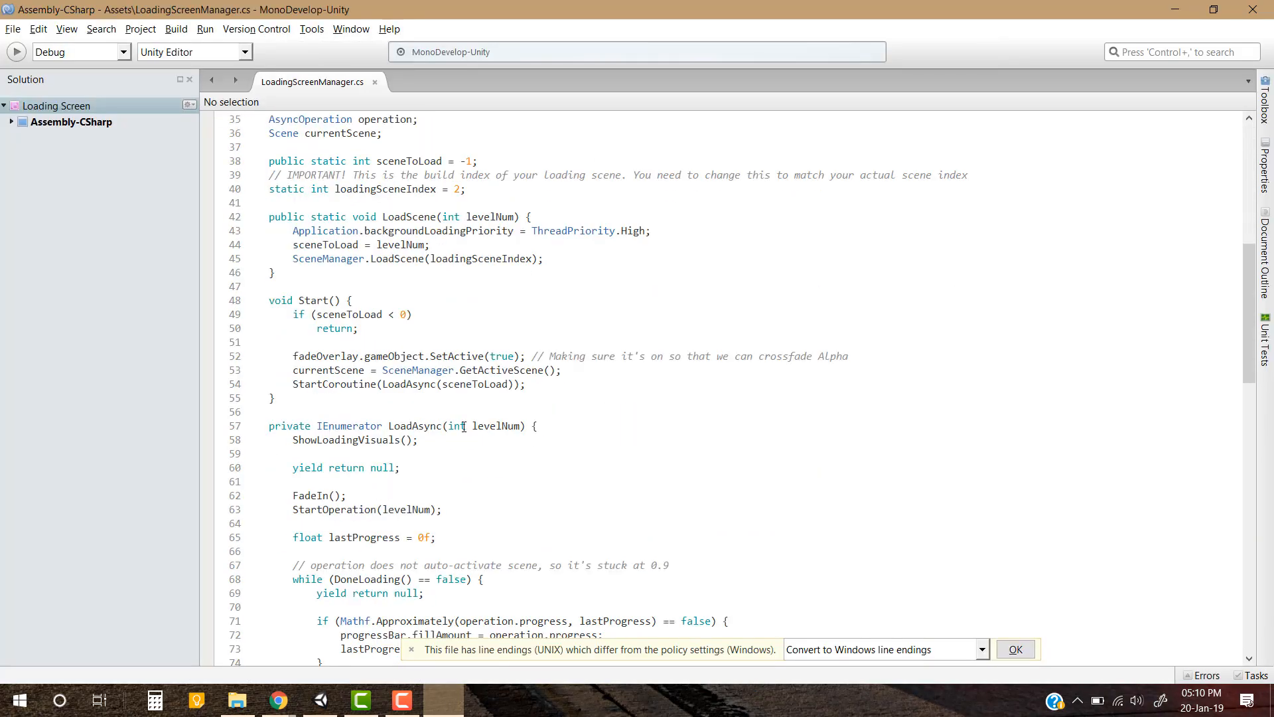
key(alt+Tab)
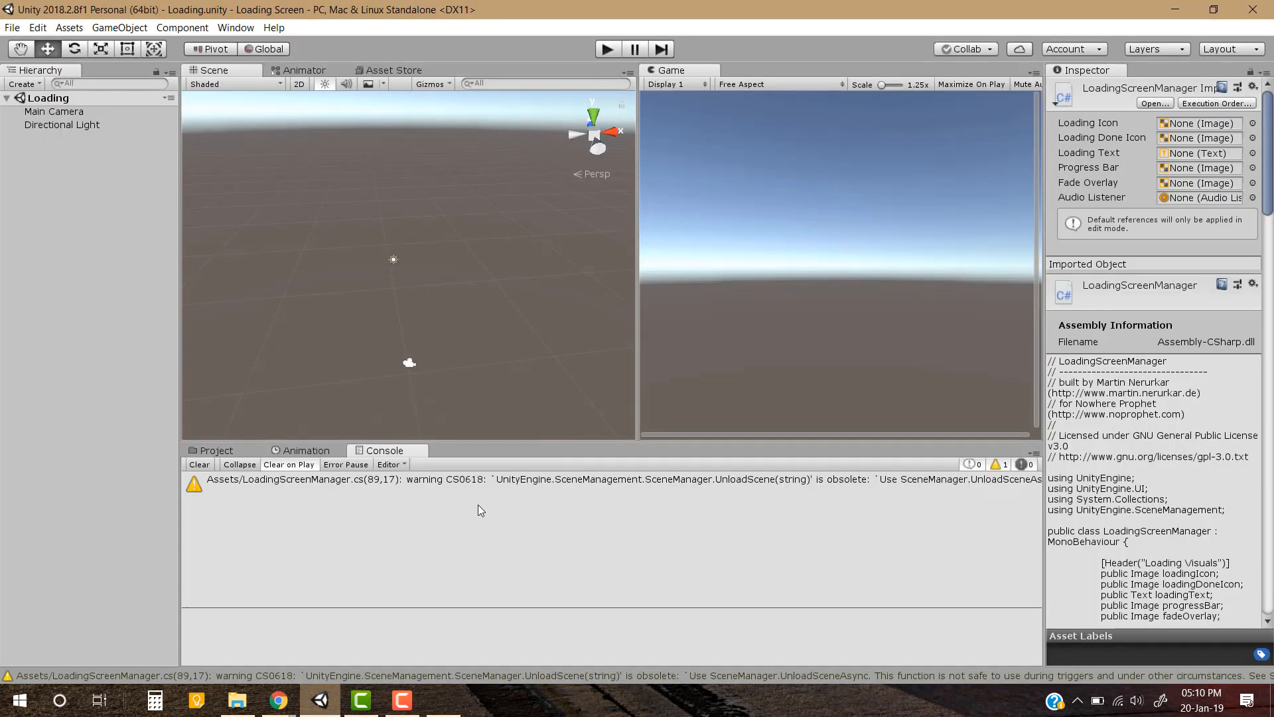
Open the script line that the console's obsolete UnloadScene warning refers to in MonoDevelop
click(480, 483)
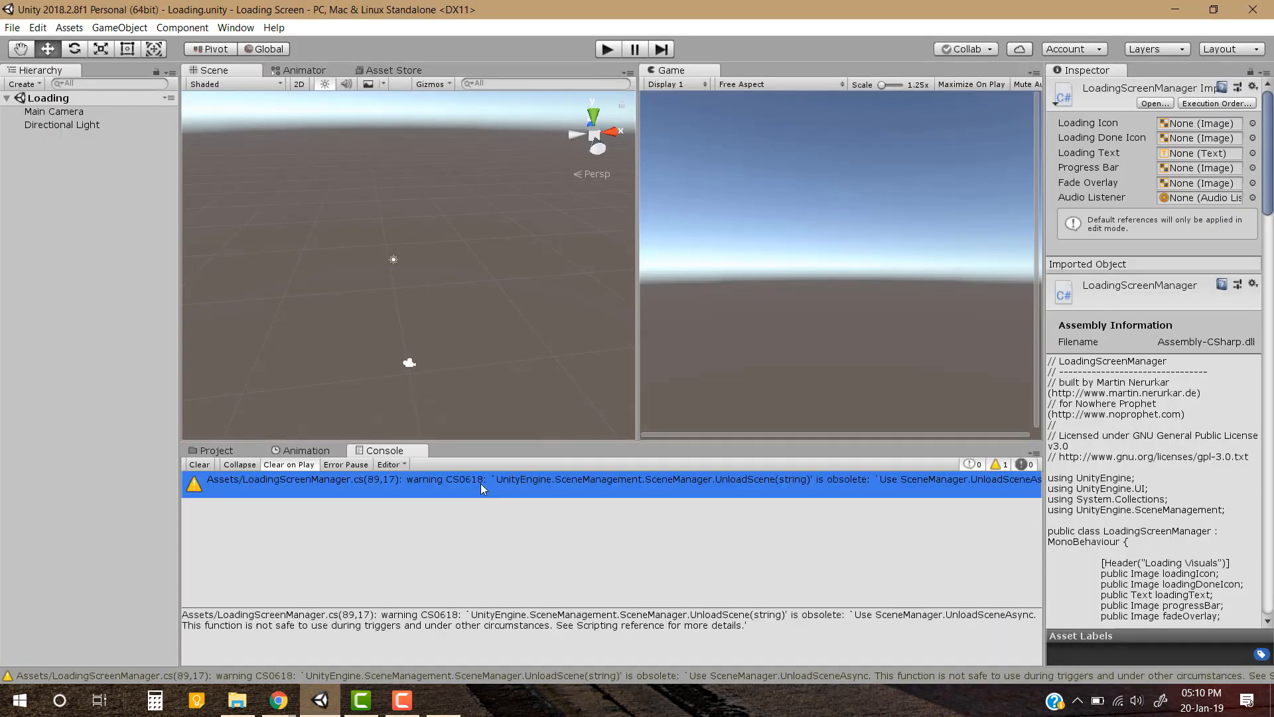
double_click(414, 479)
click(442, 699)
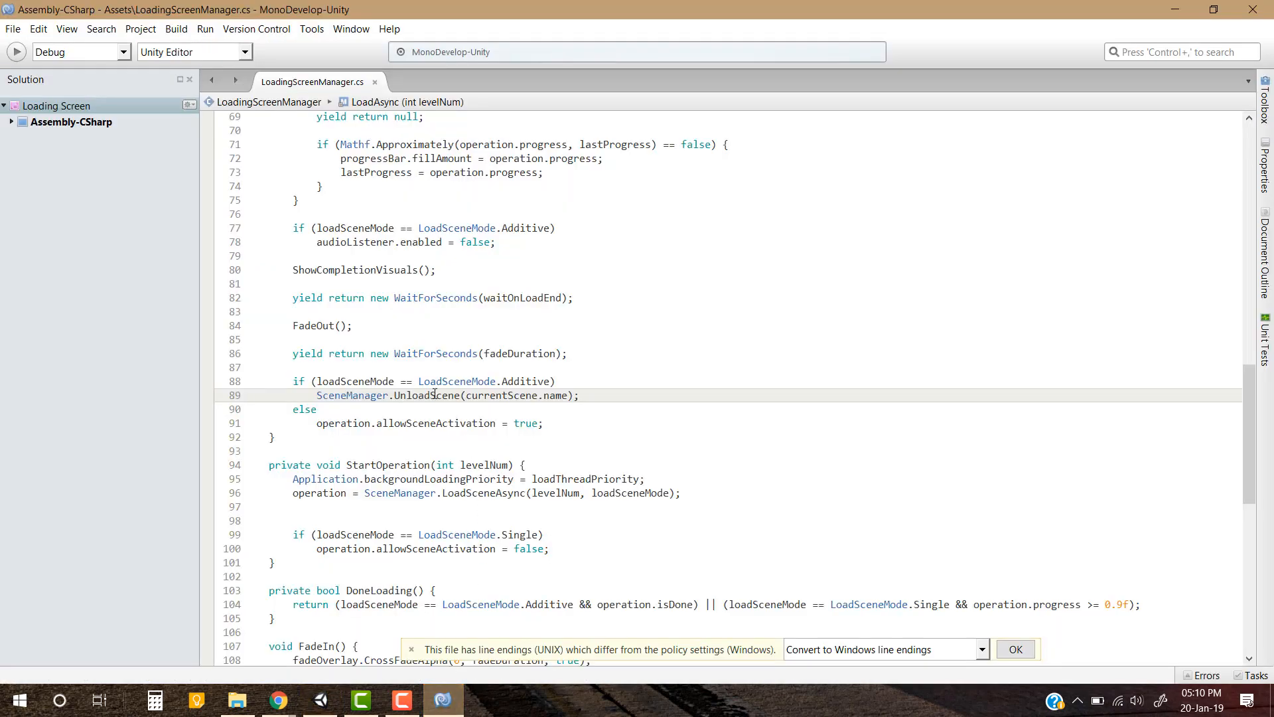
Replace UnloadScene with UnloadSceneAsync on line 89, save the script, and clear the warning from Unity's console
double_click(435, 394)
click(462, 394)
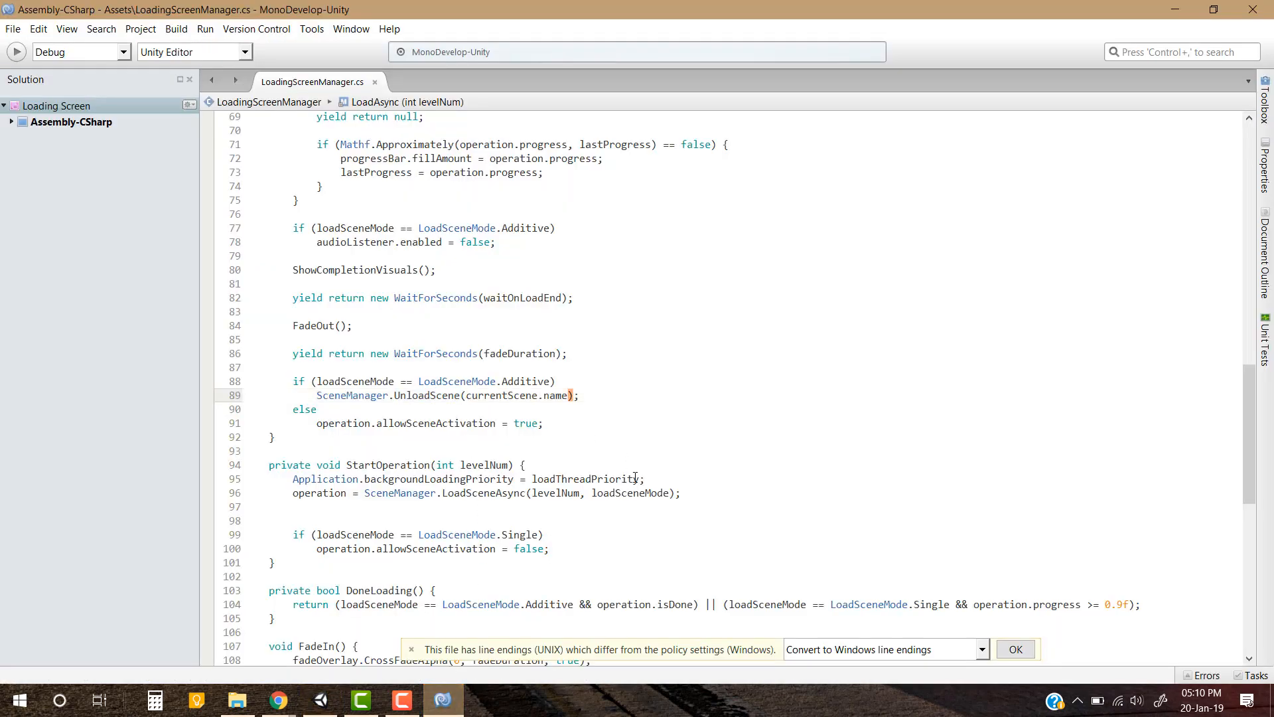
double_click(427, 395)
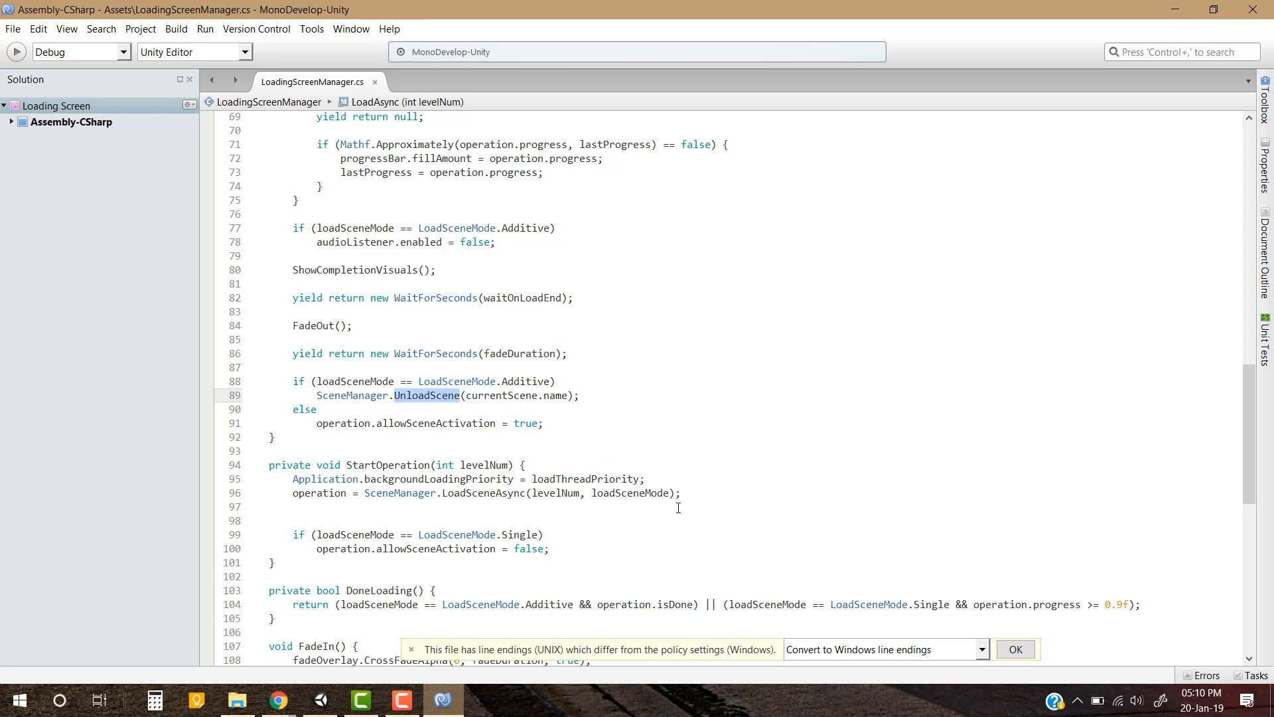
text(Unload)
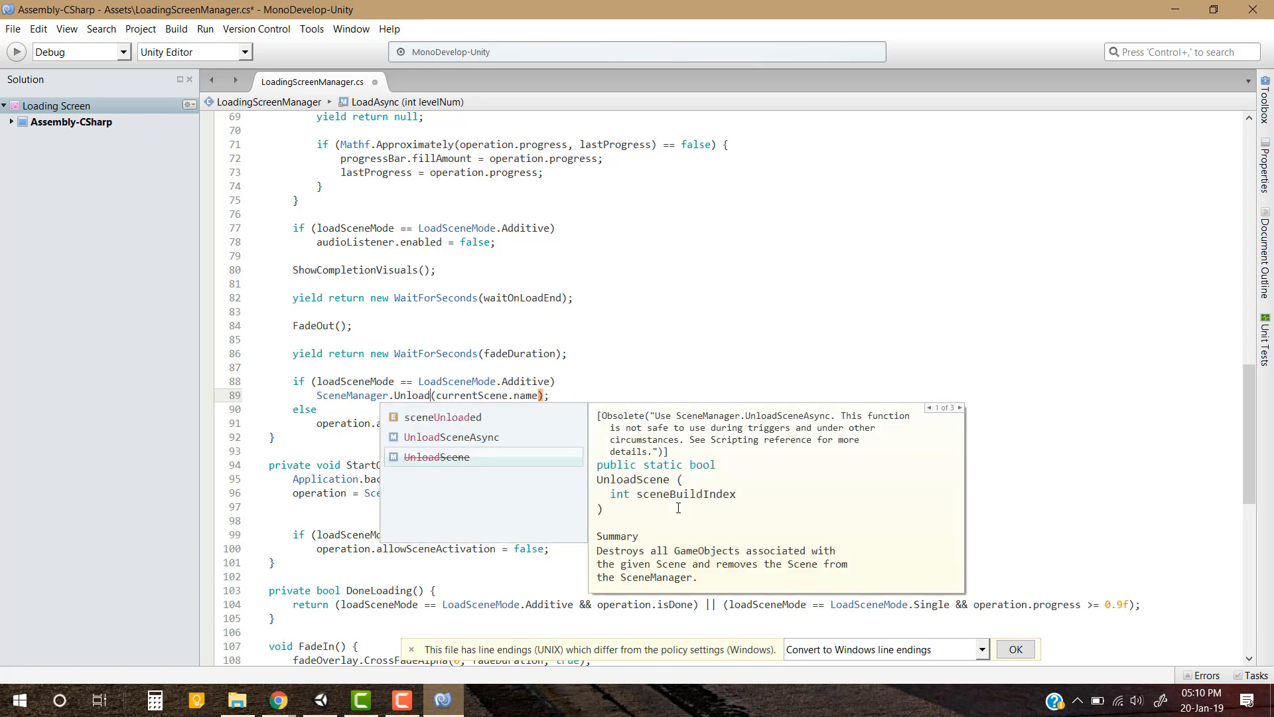
key(Up)
key(Return)
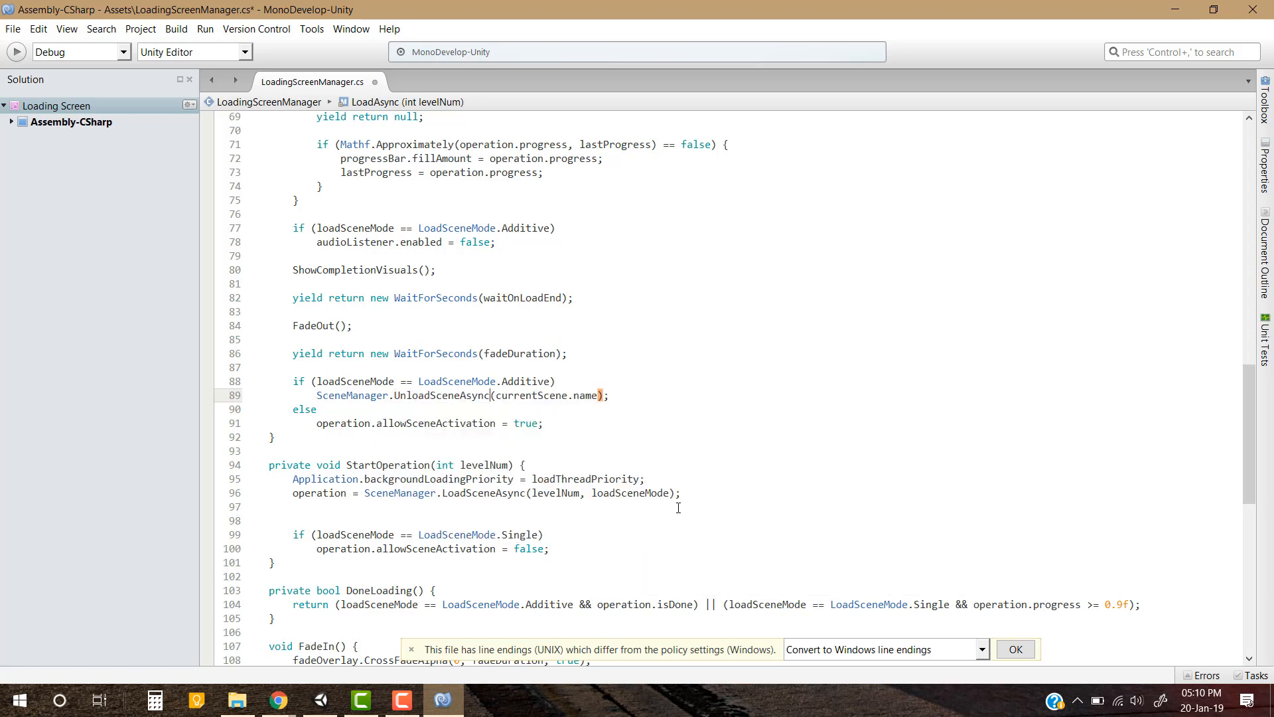
key(ctrl+s)
key(alt+Tab)
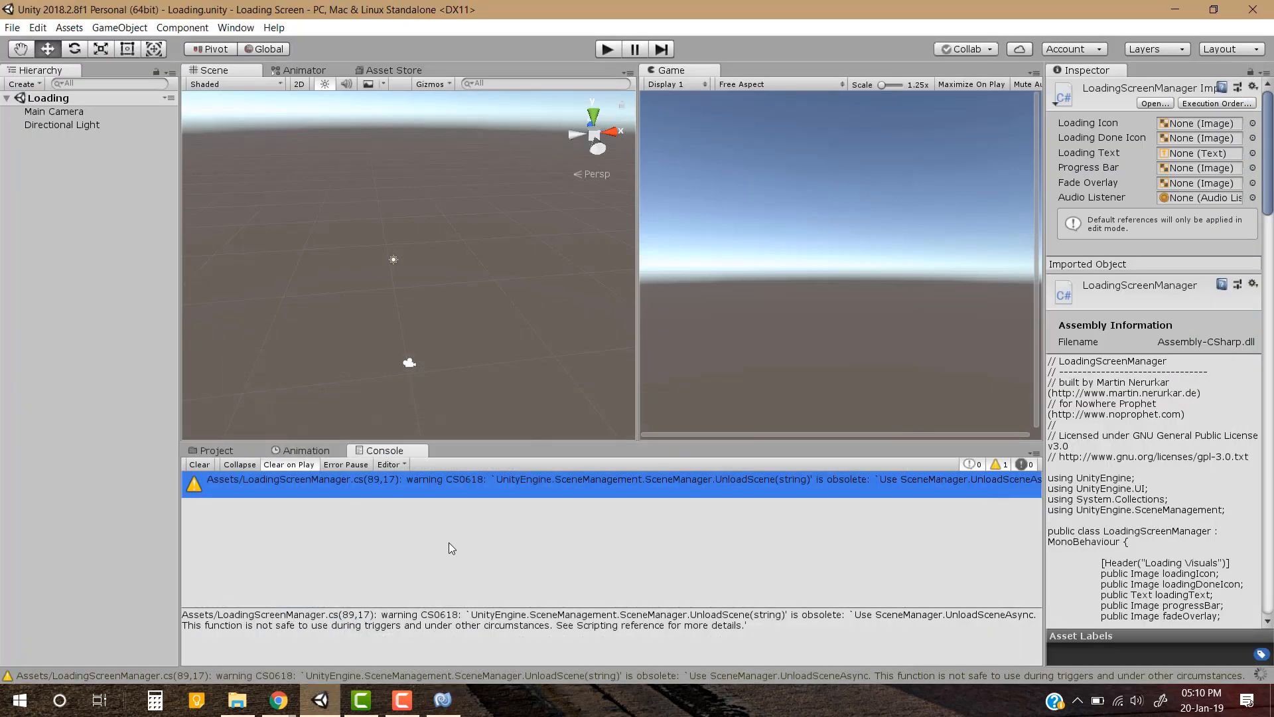
click(201, 465)
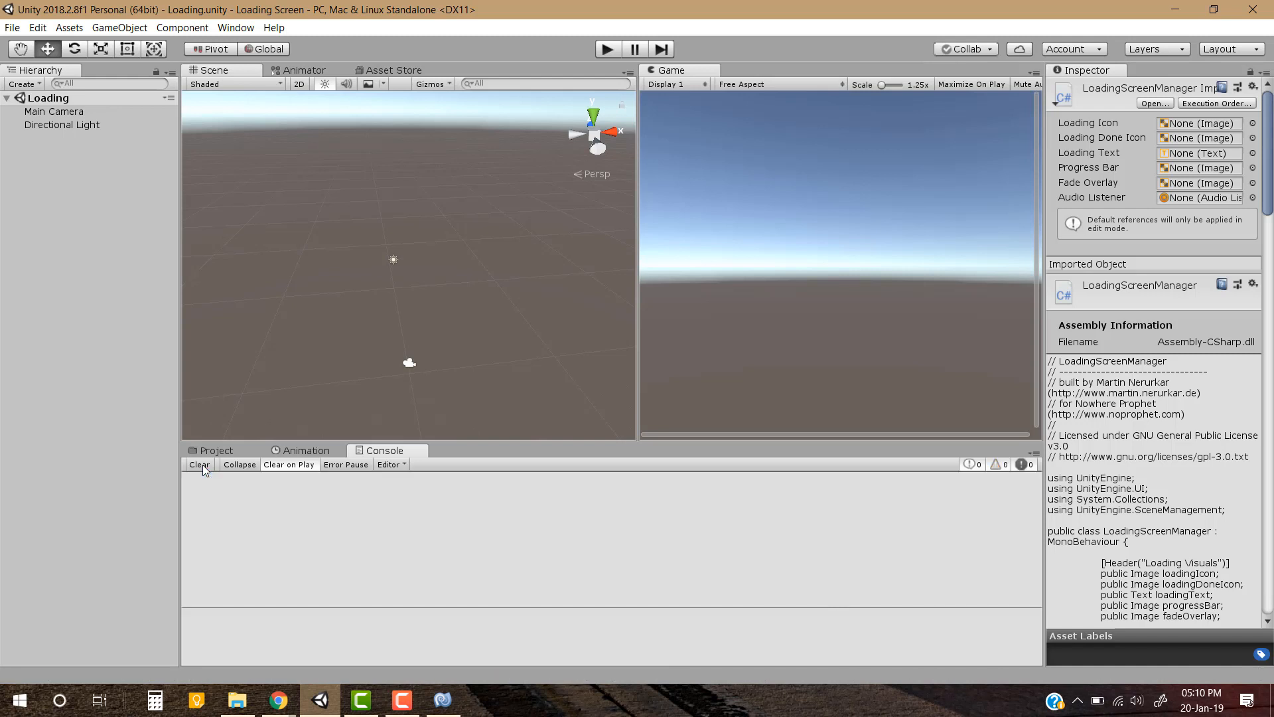
click(213, 449)
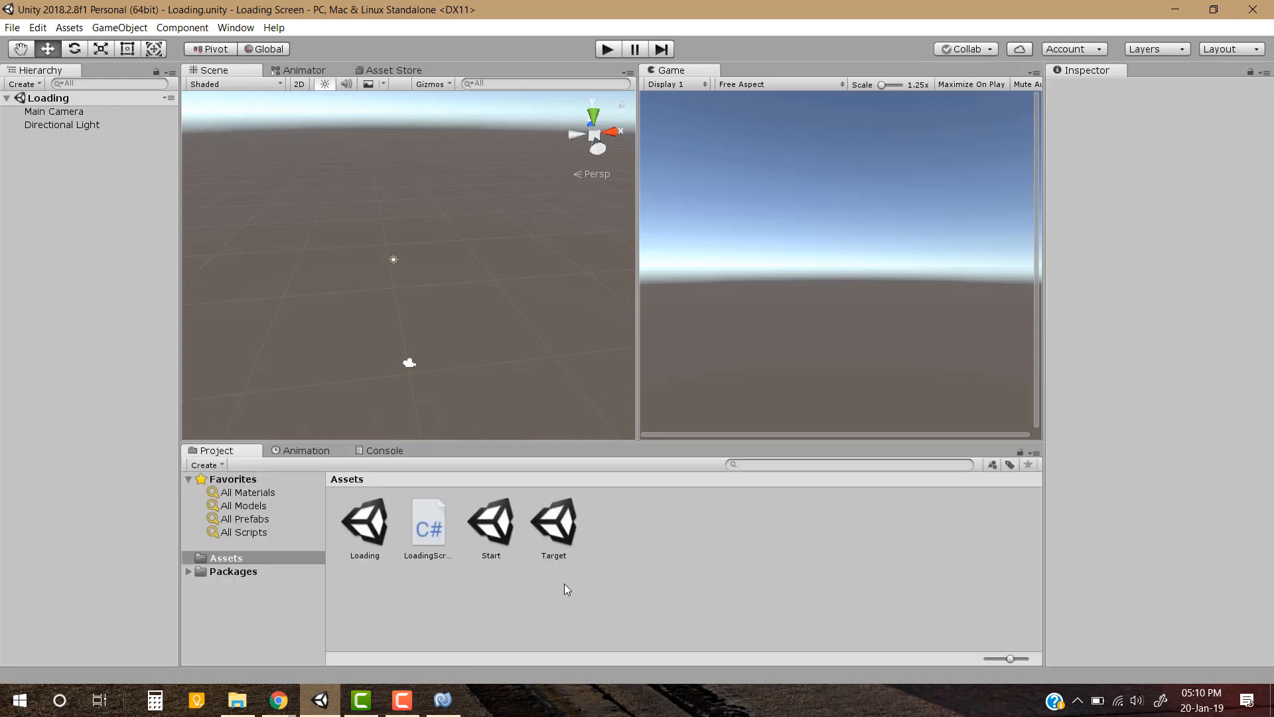
View the Start and Target scenes, and reopen the Loading scene
click(373, 527)
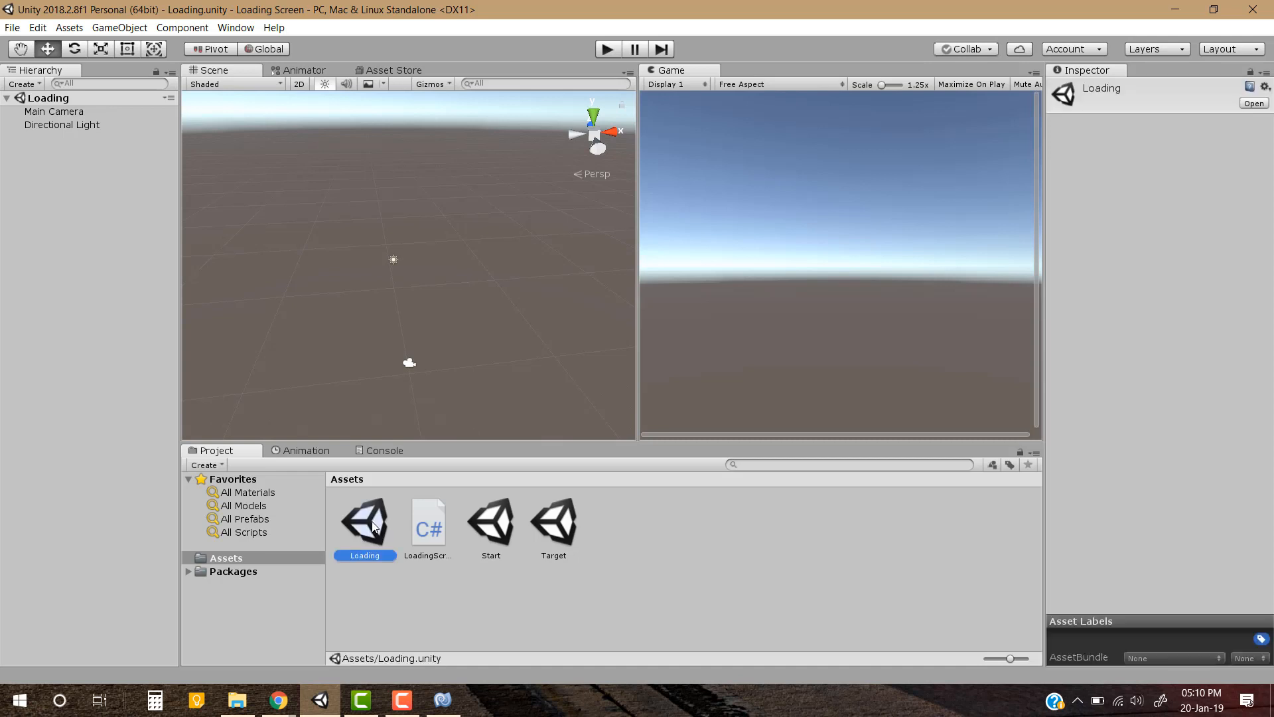
double_click(496, 531)
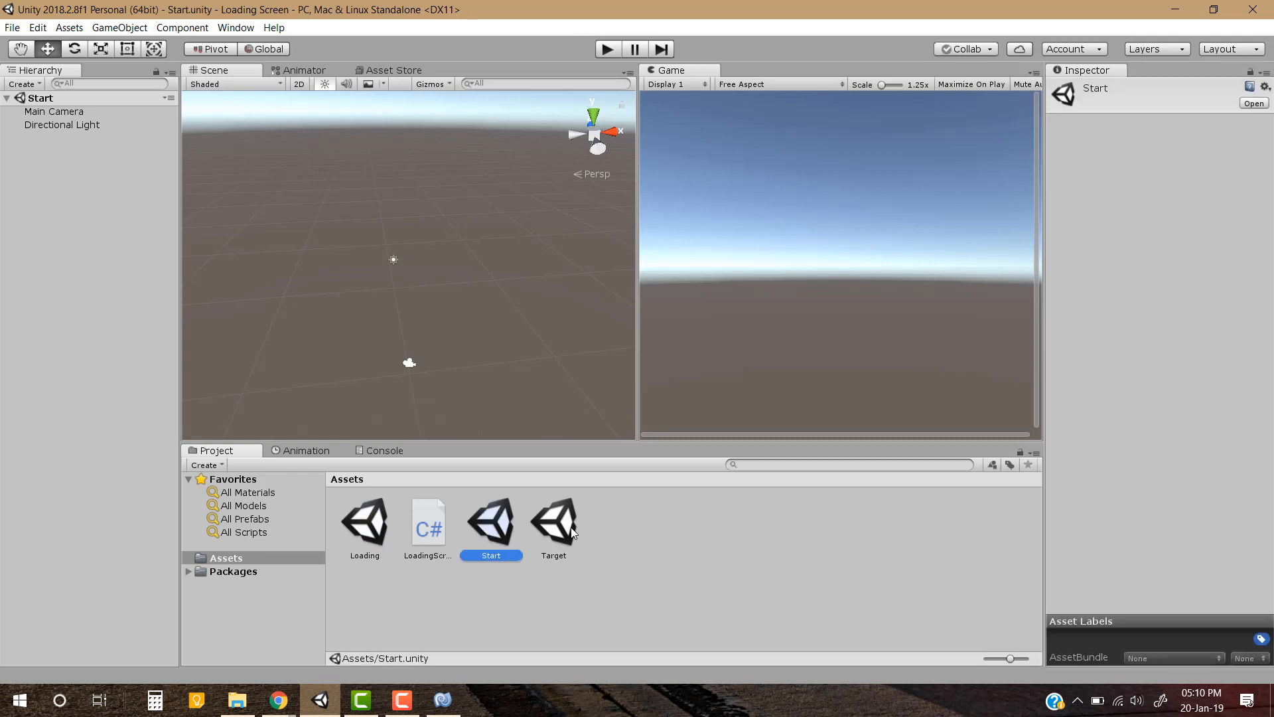
double_click(554, 525)
click(565, 617)
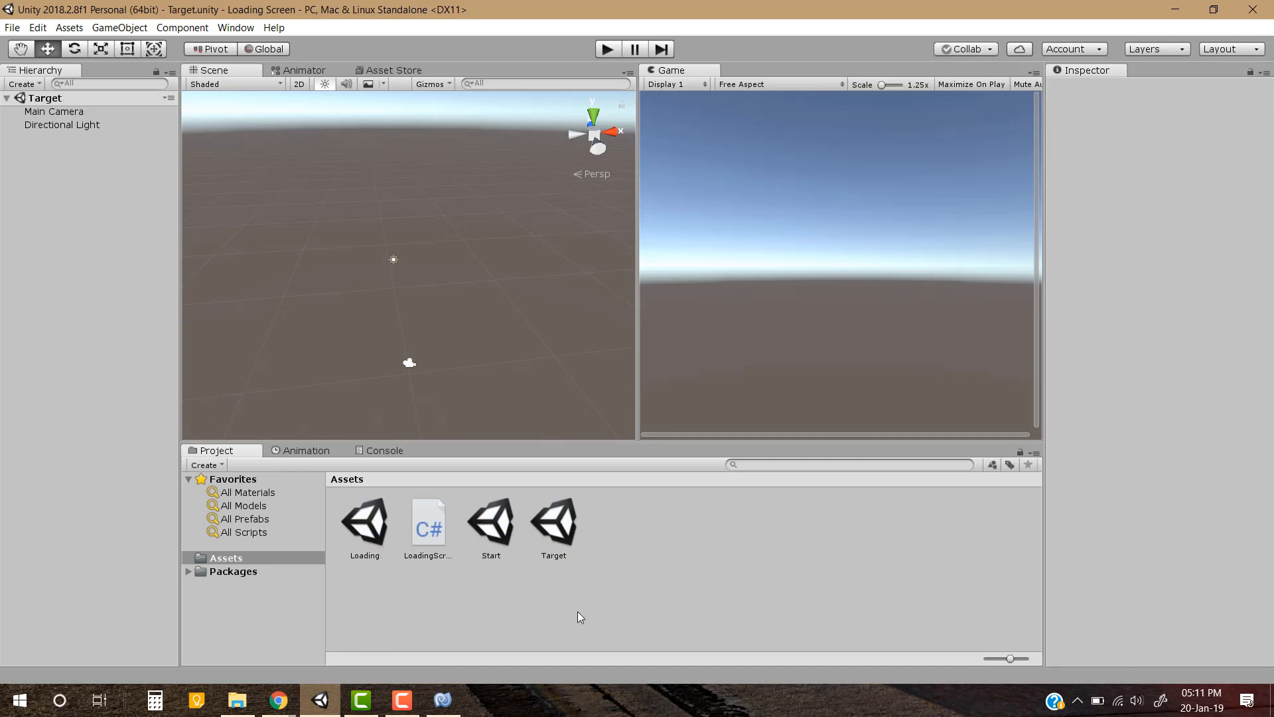
double_click(372, 520)
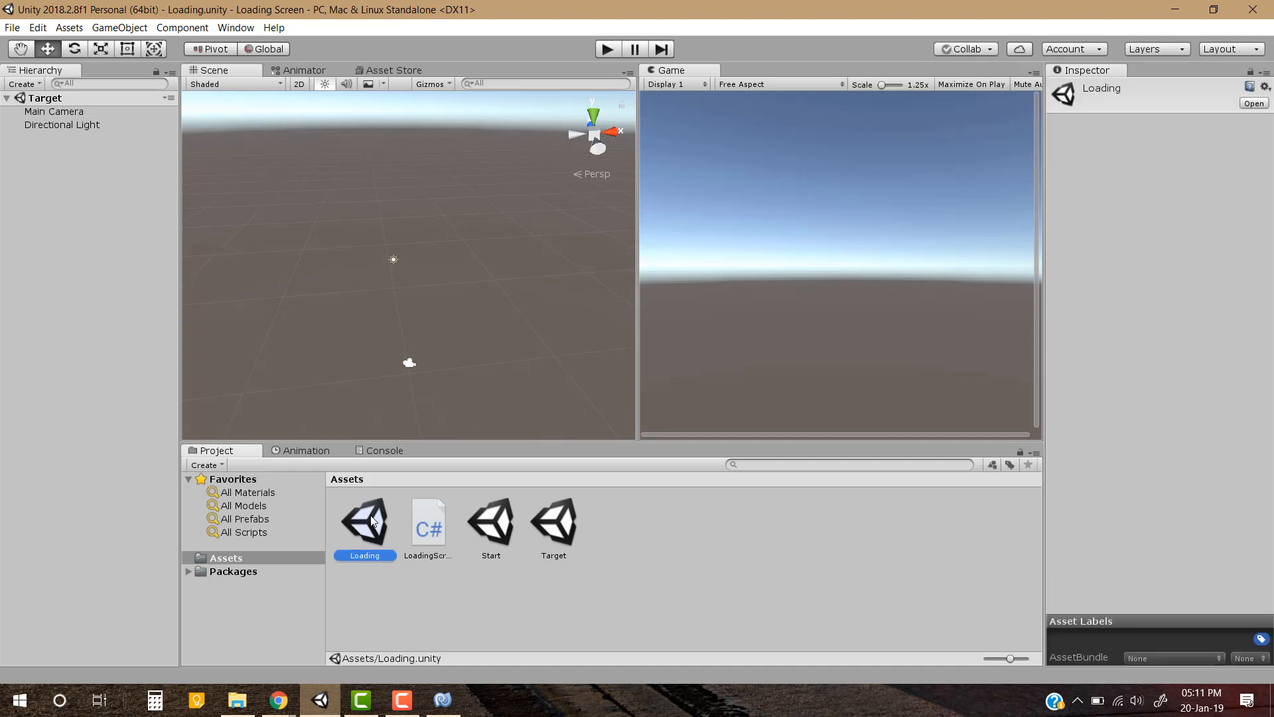
click(425, 613)
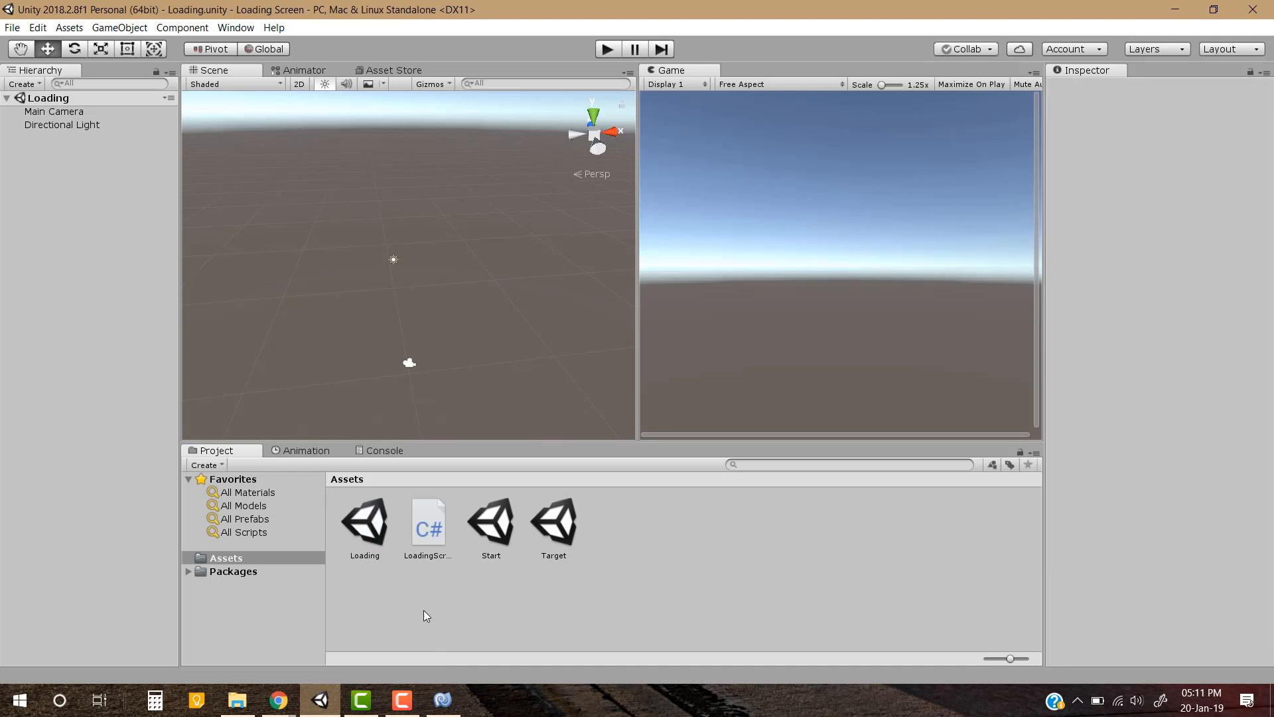
Create an empty game object named LoadingManager in the Loading scene and attach the LoadingScreenManager script to it
right_click(34, 203)
click(142, 332)
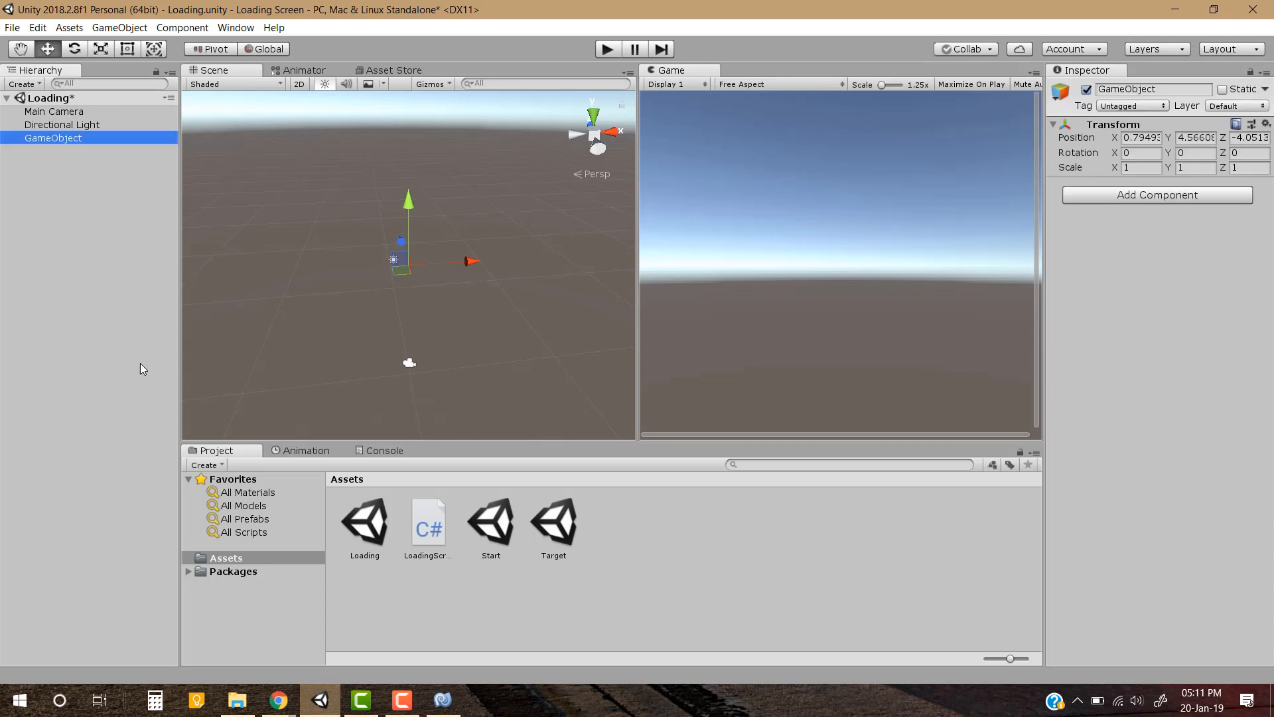
click(77, 143)
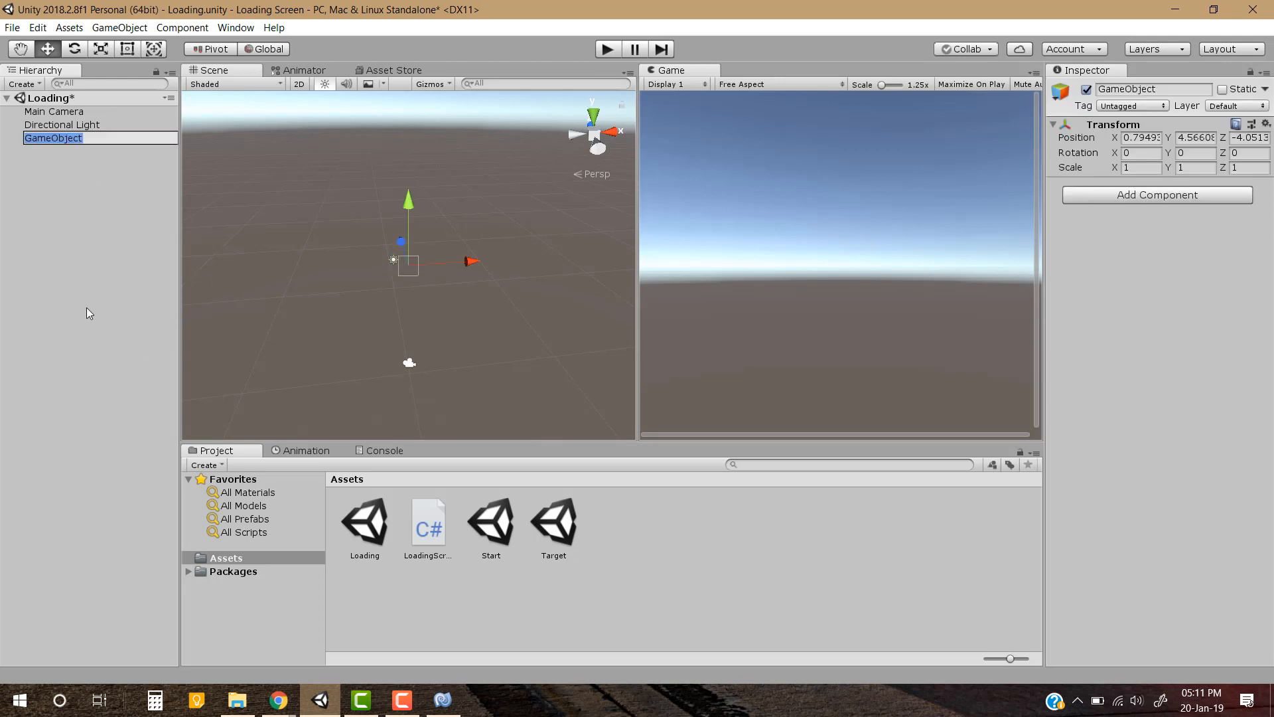
text(LoadingManager)
key(Return)
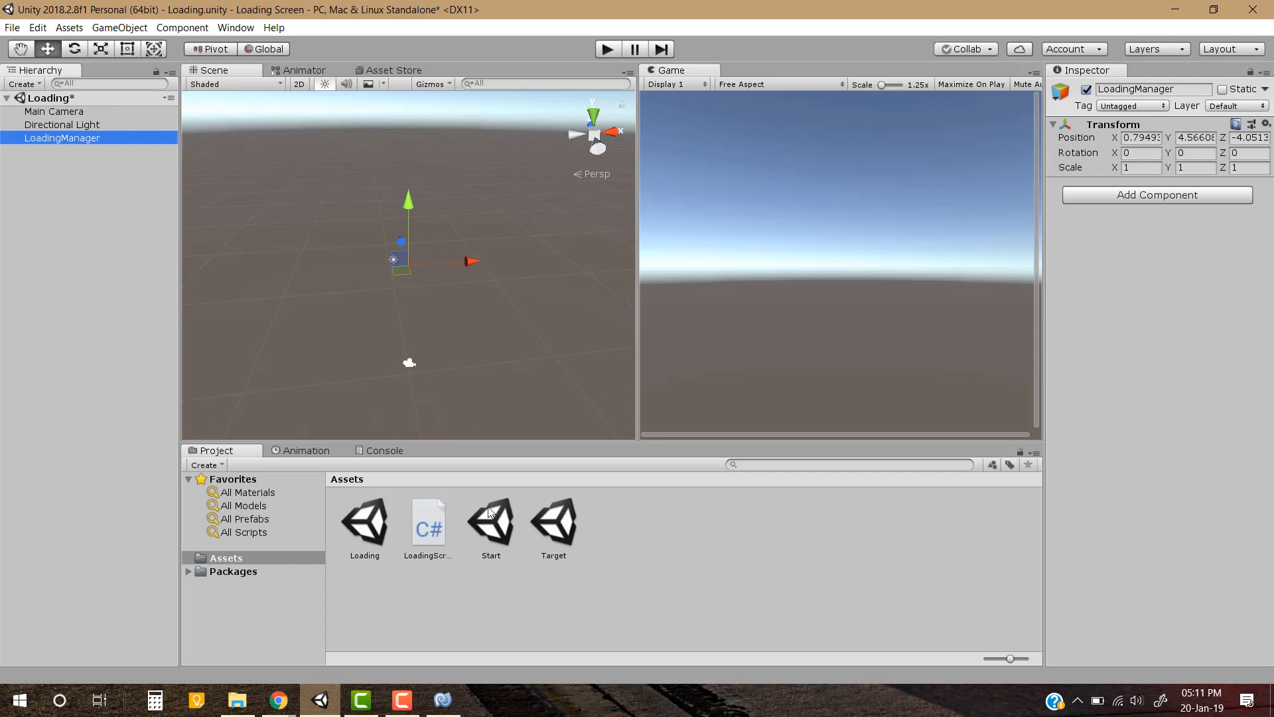
drag(425, 521, 1161, 534)
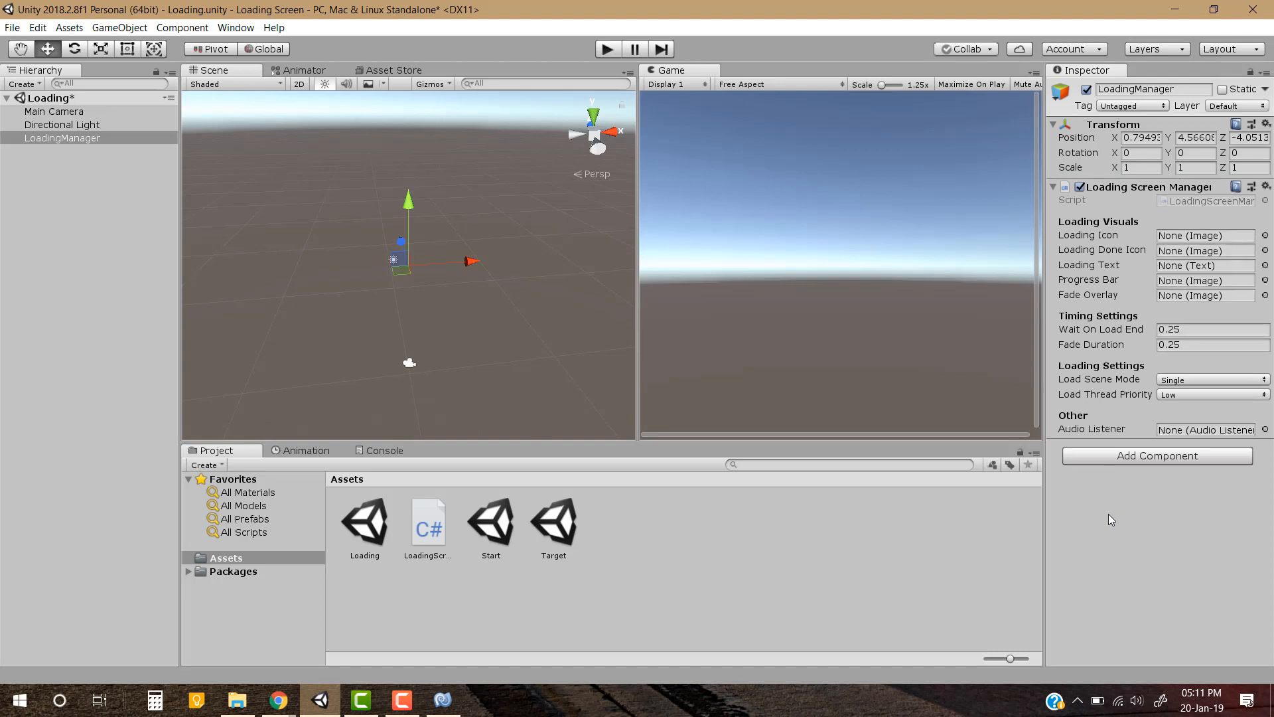
Add a UI Canvas to the root of the Loading scene
click(93, 260)
right_click(65, 269)
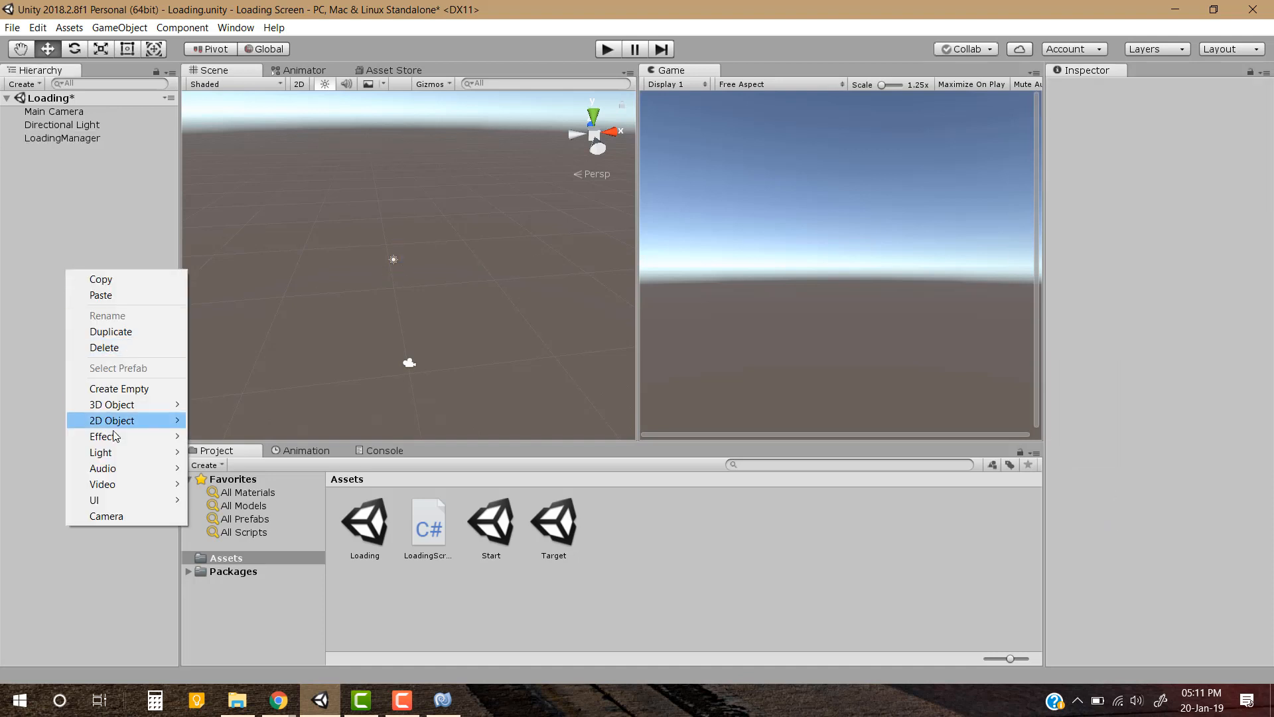
mouse_move(118, 501)
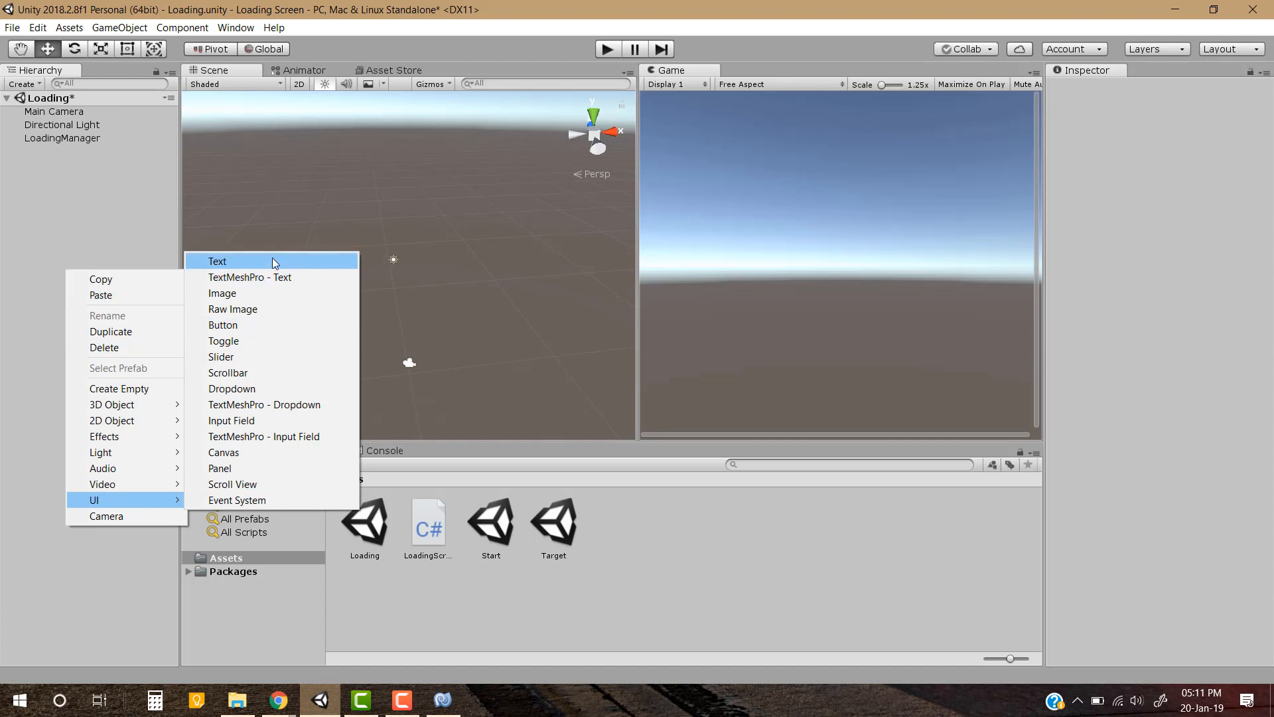
click(278, 451)
Add a UI Image under the Canvas and name it LoadingIcon
right_click(49, 155)
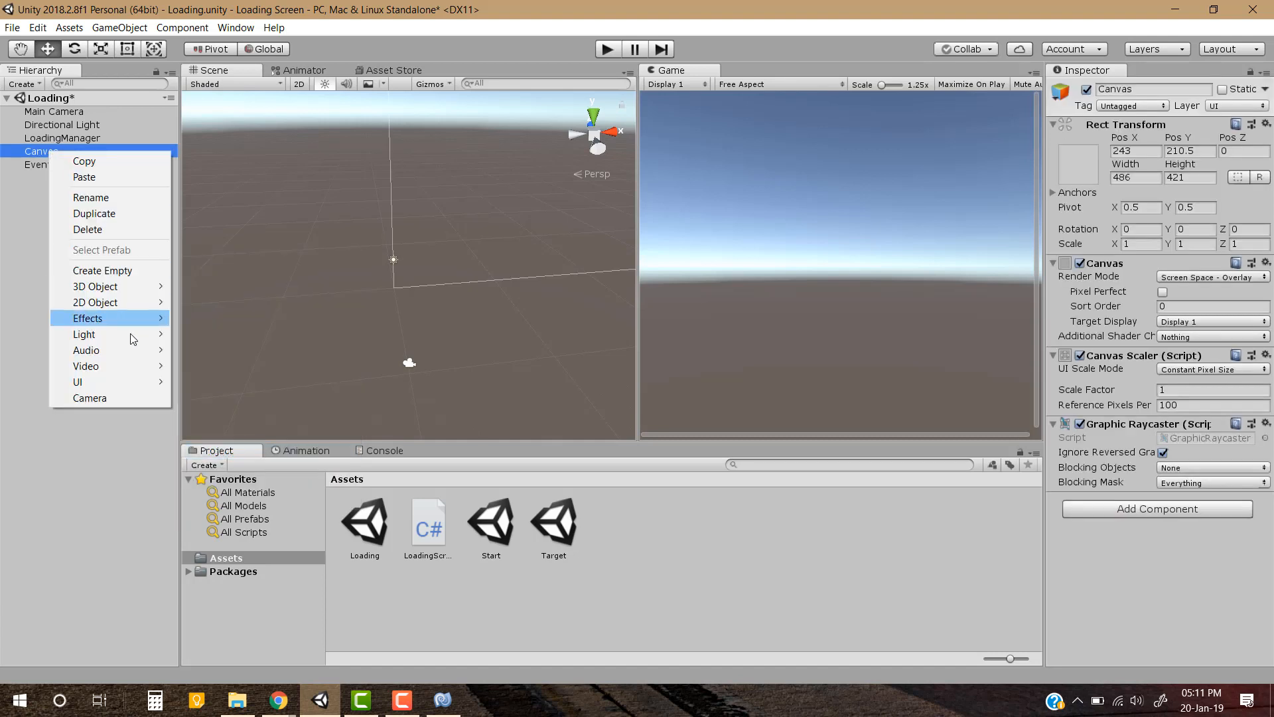
mouse_move(99, 382)
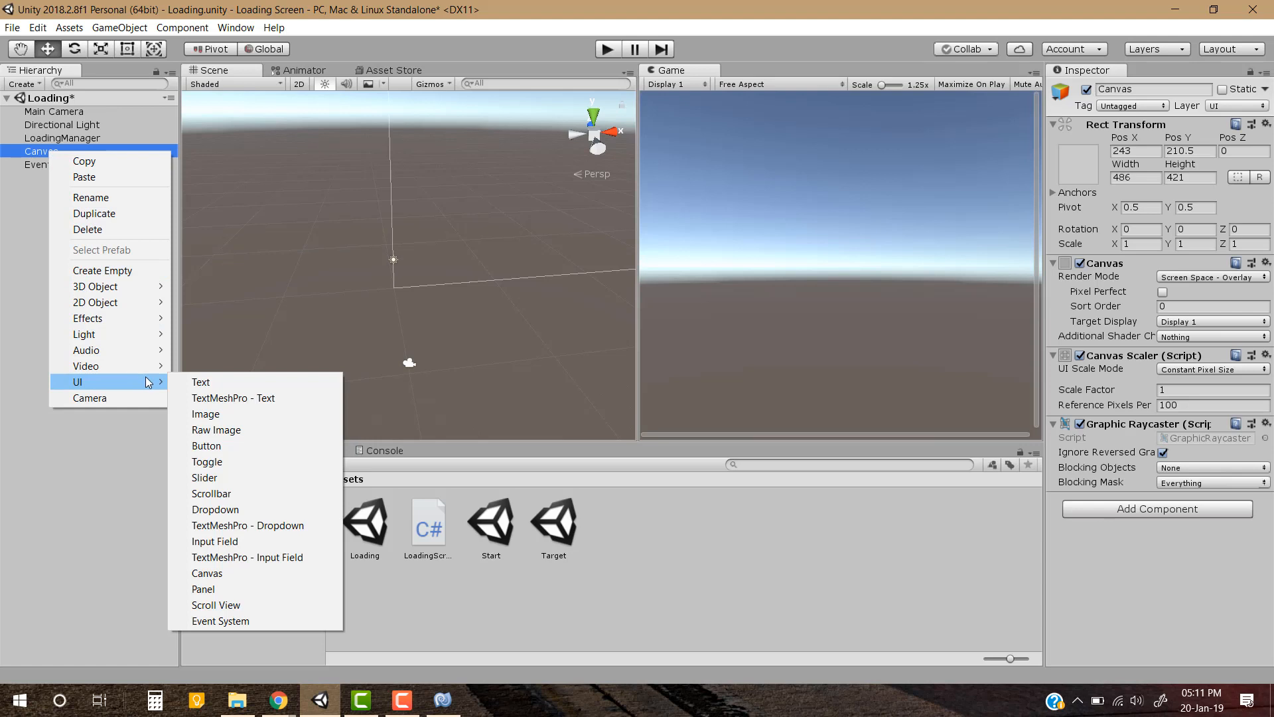
click(257, 414)
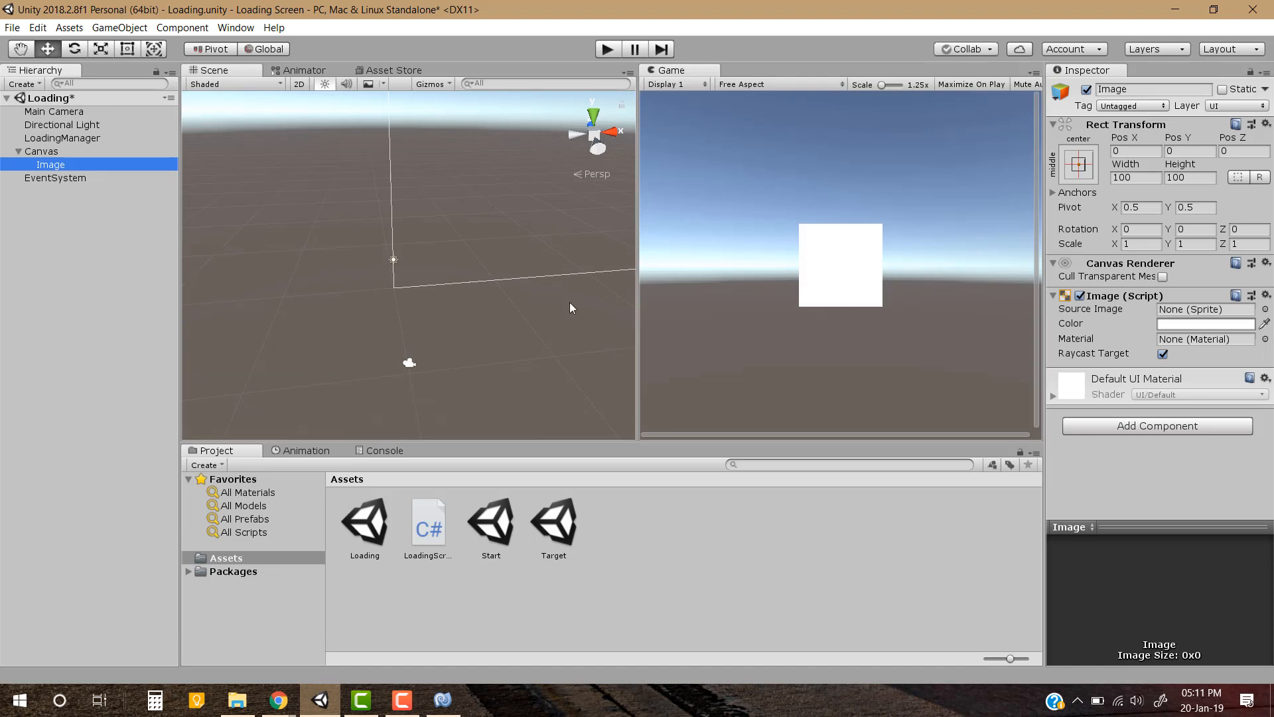
click(66, 162)
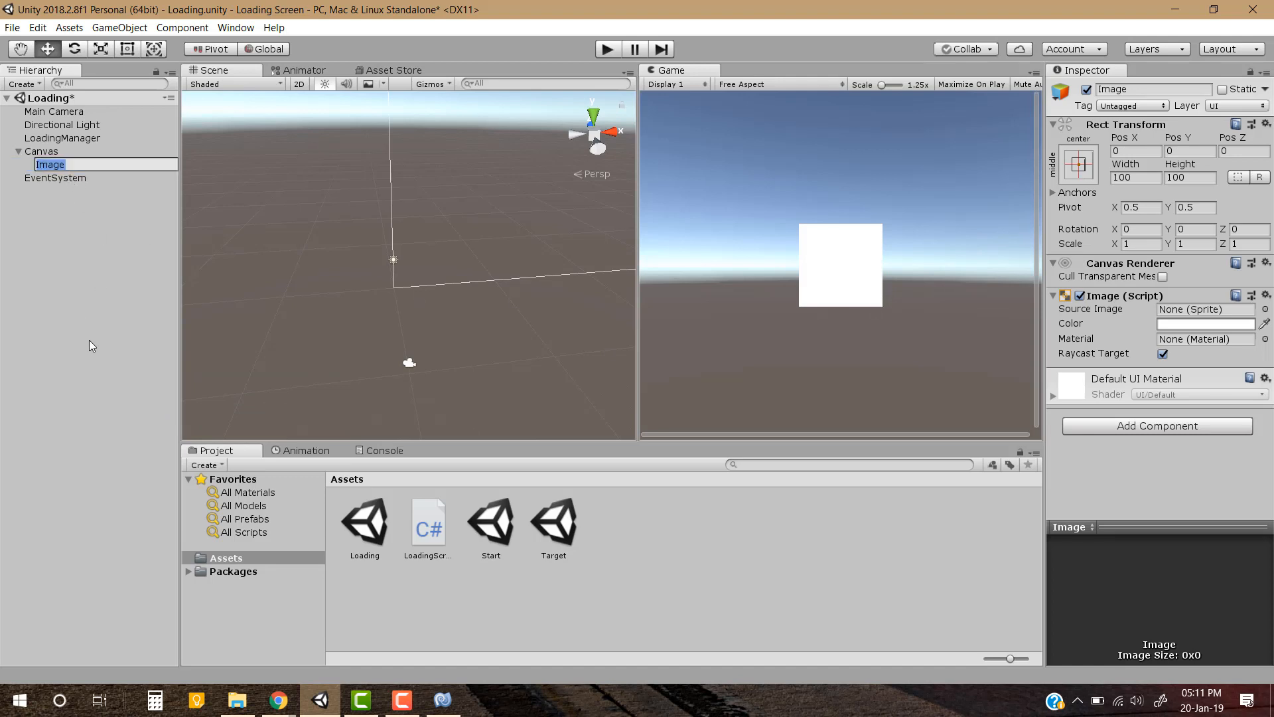
text(LoadingIcon)
click(89, 340)
Duplicate the LoadingIcon image and rename the copy LoadingDoneIcon
click(57, 162)
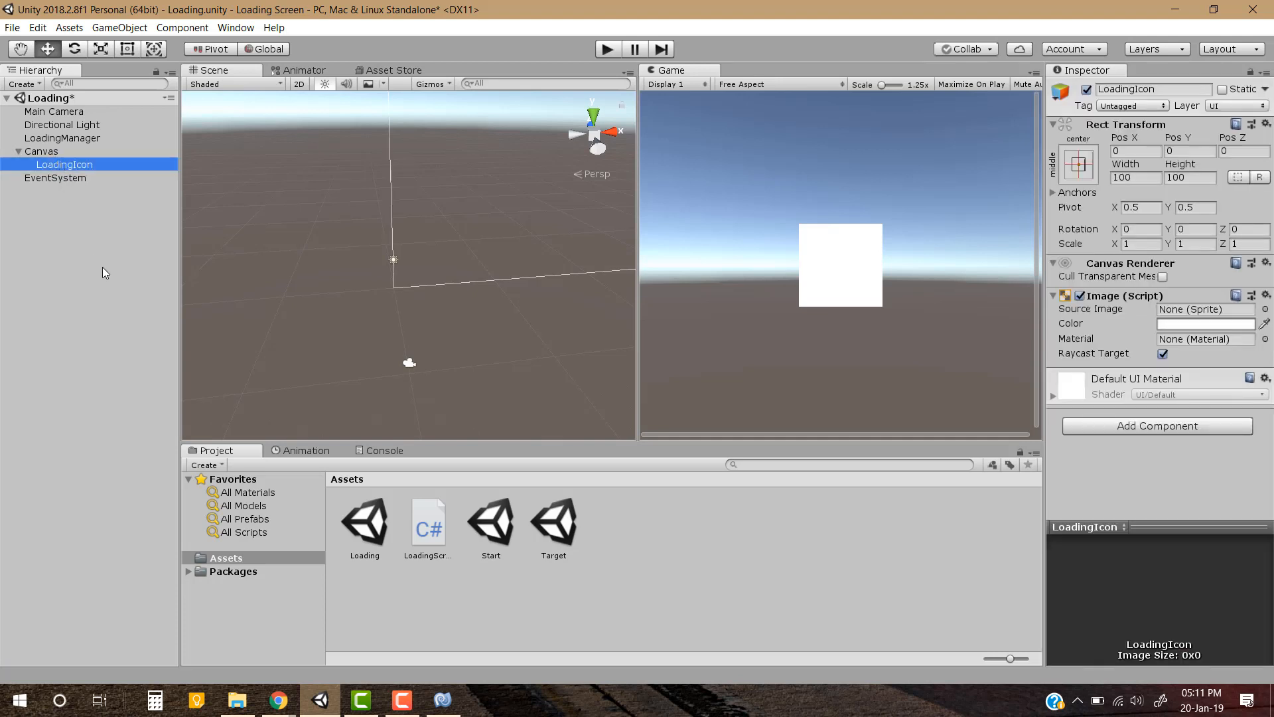
key(ctrl+d)
key(F2)
key(End)
key(BackSpace)
key(BackSpace)
key(BackSpace)
key(BackSpace)
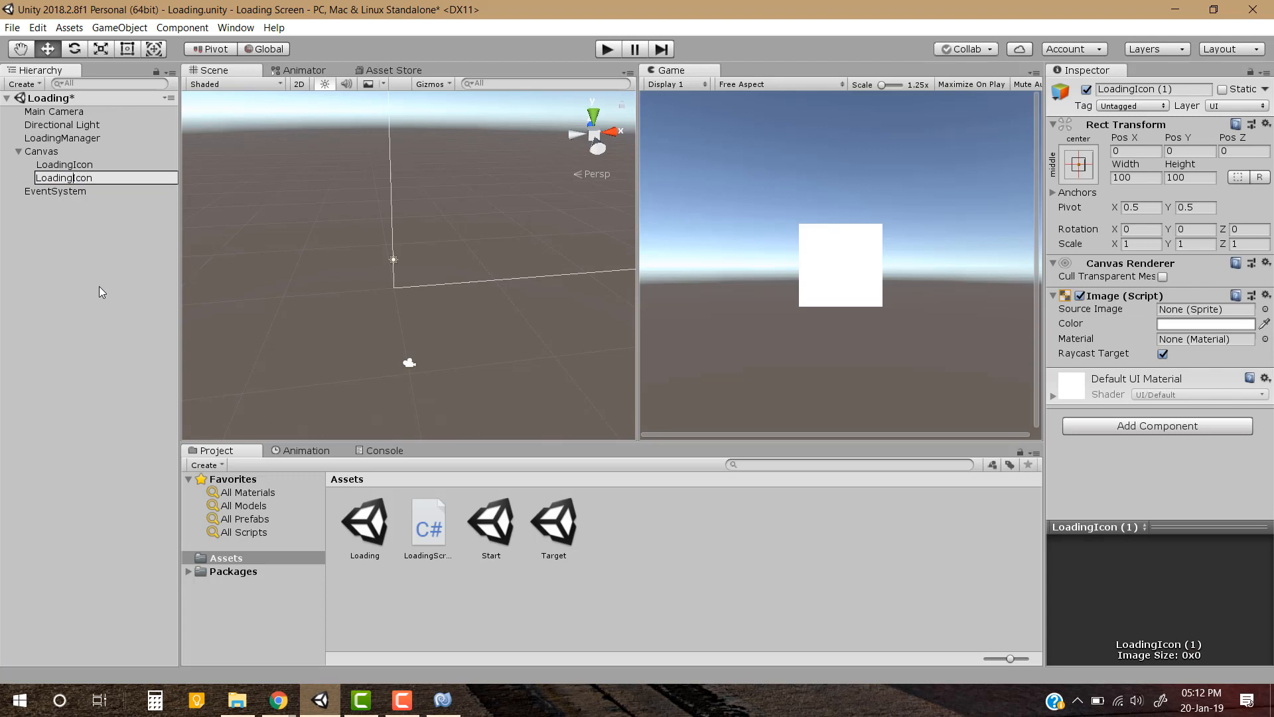
text(Done)
key(Return)
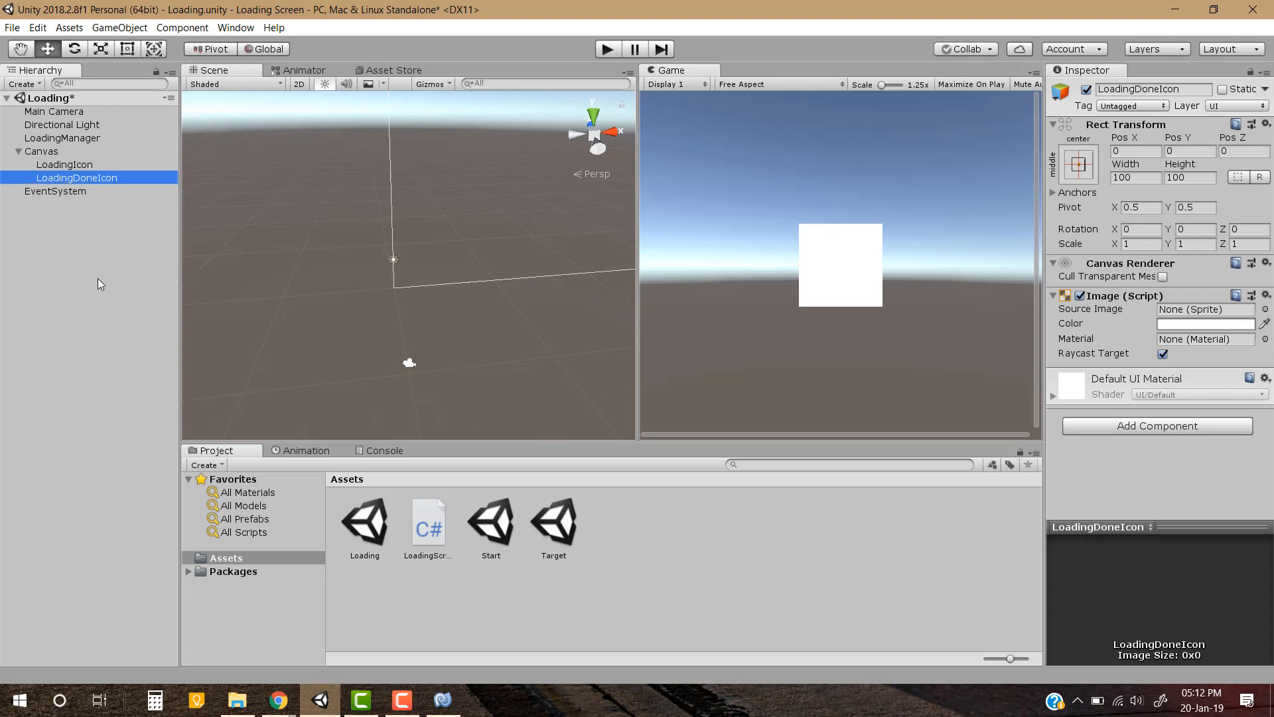
click(98, 278)
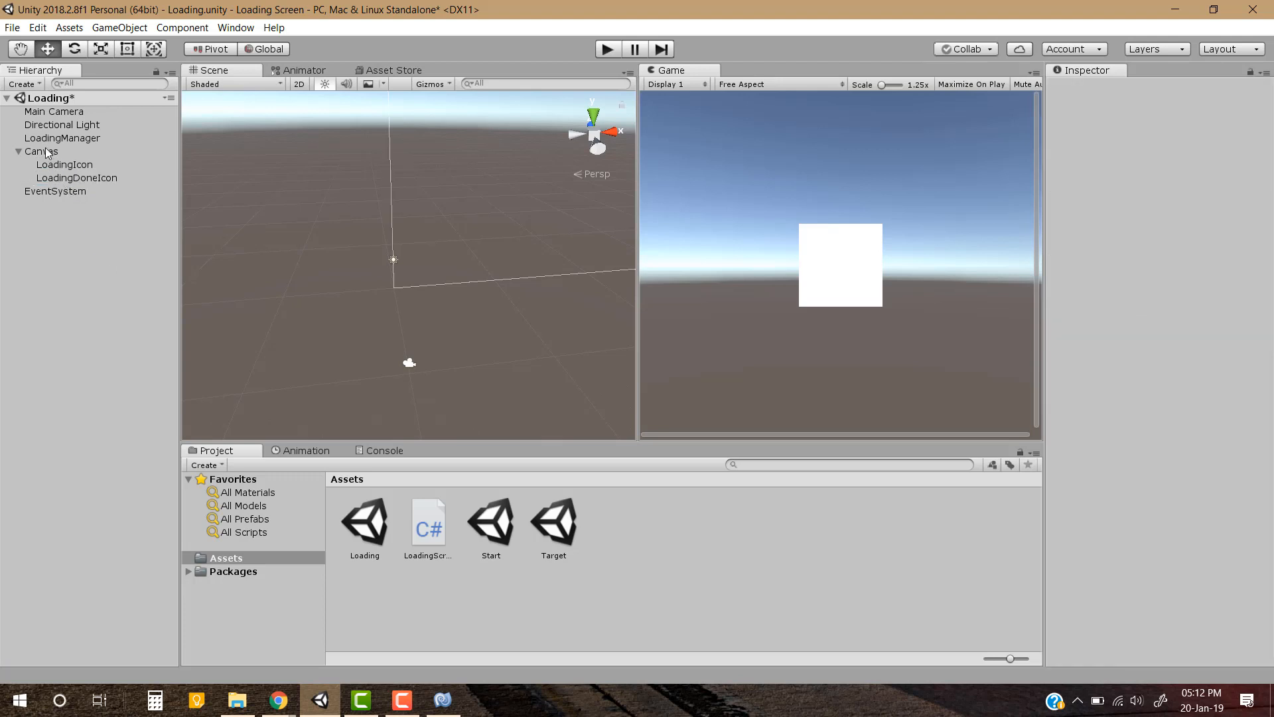
Switch the Scene view to 2D mode and frame the LoadingDoneIcon image
click(299, 84)
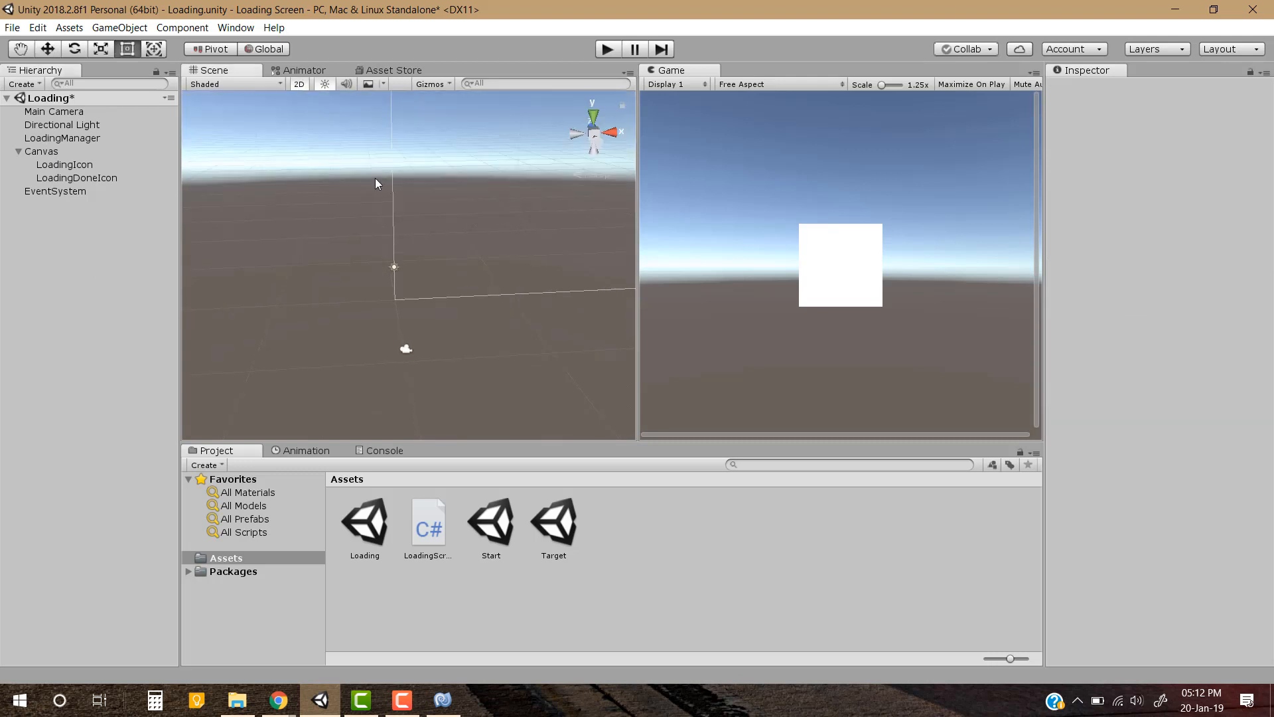
key(t)
double_click(63, 181)
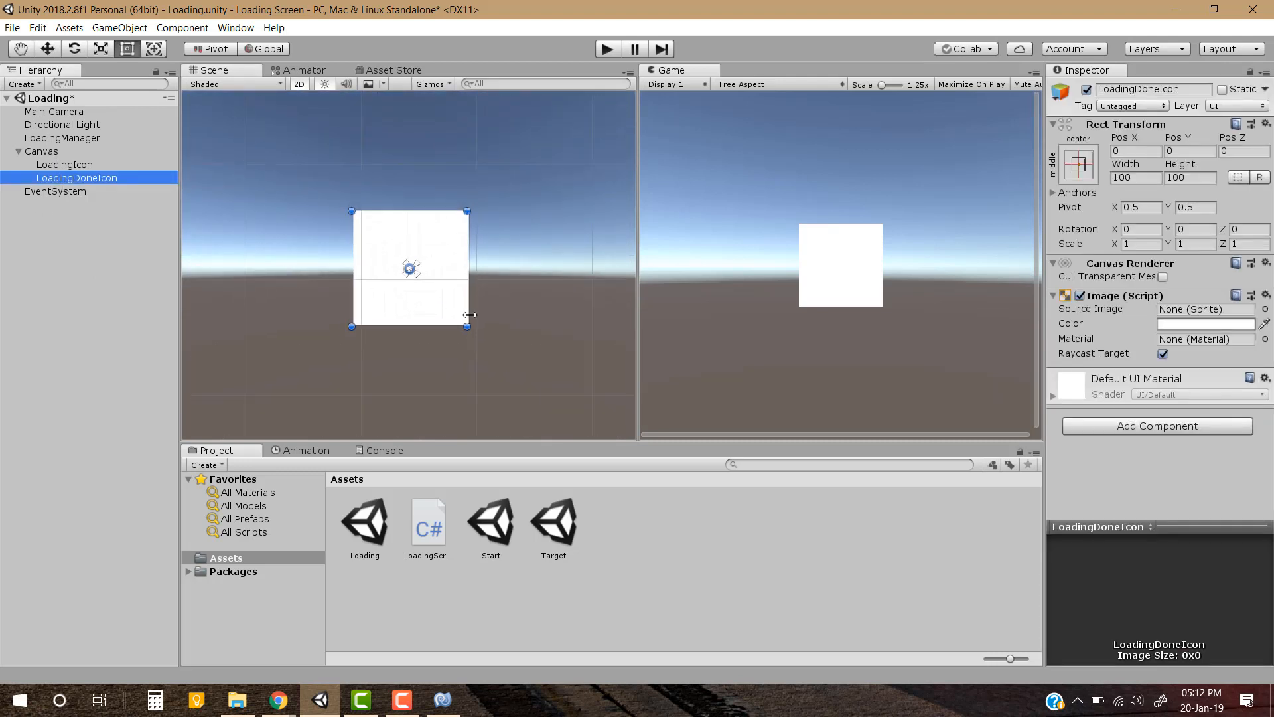
scroll(470, 314, down, 10)
key(w)
middle_drag(487, 347, 489, 316)
scroll(475, 314, up, 5)
Anchor LoadingIcon and LoadingDoneIcon together to the canvas's bottom-right corner, including pivot and position, and save the scene
click(64, 165)
ctrl+click(86, 177)
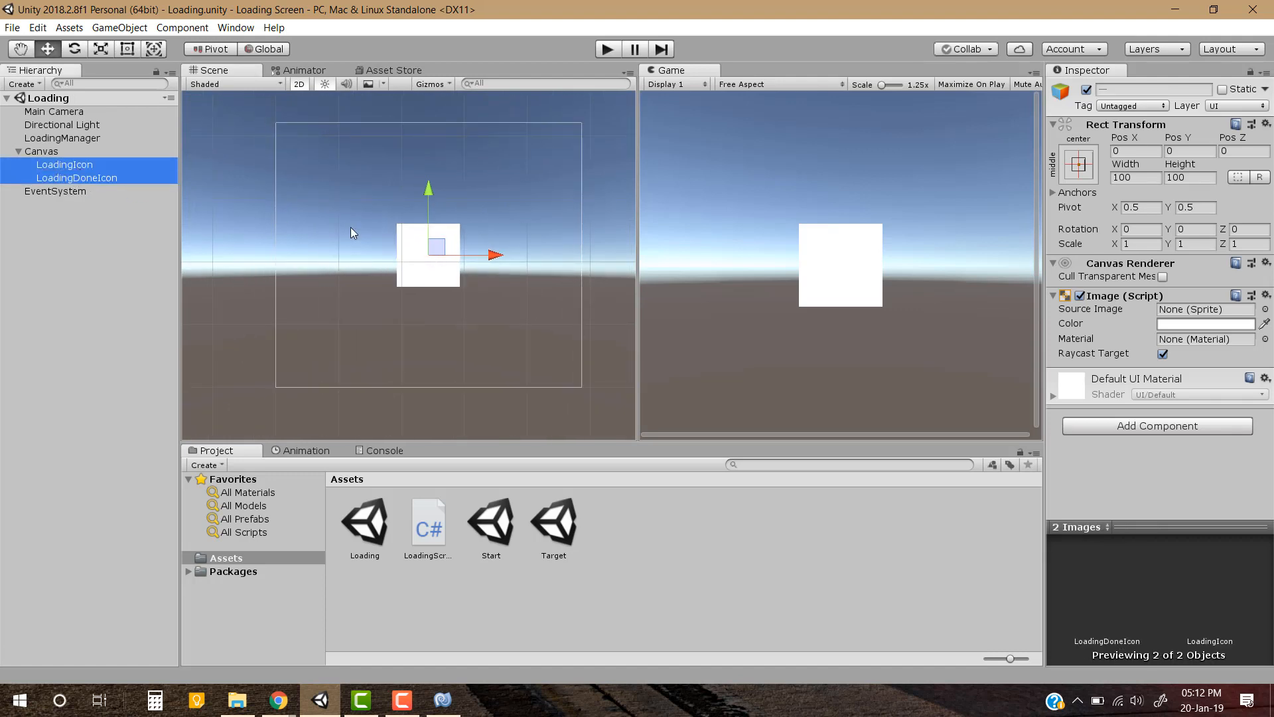
click(1078, 164)
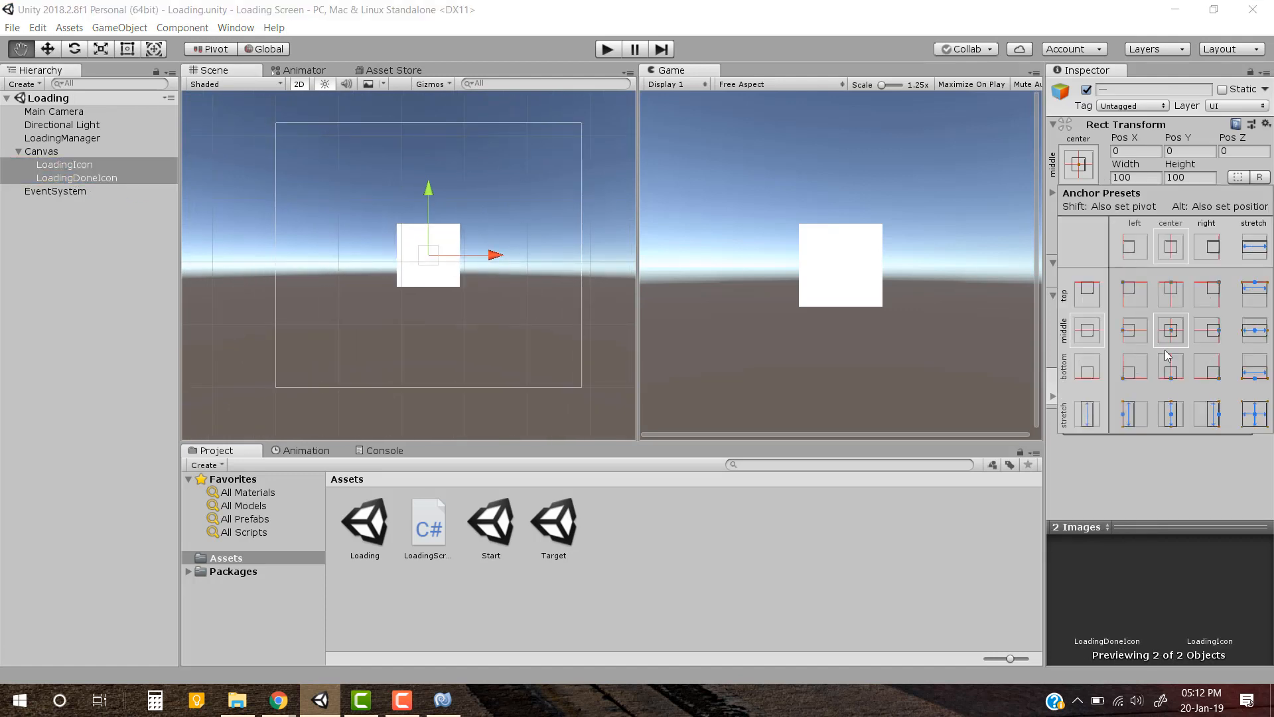
alt+shift+click(1207, 366)
click(956, 214)
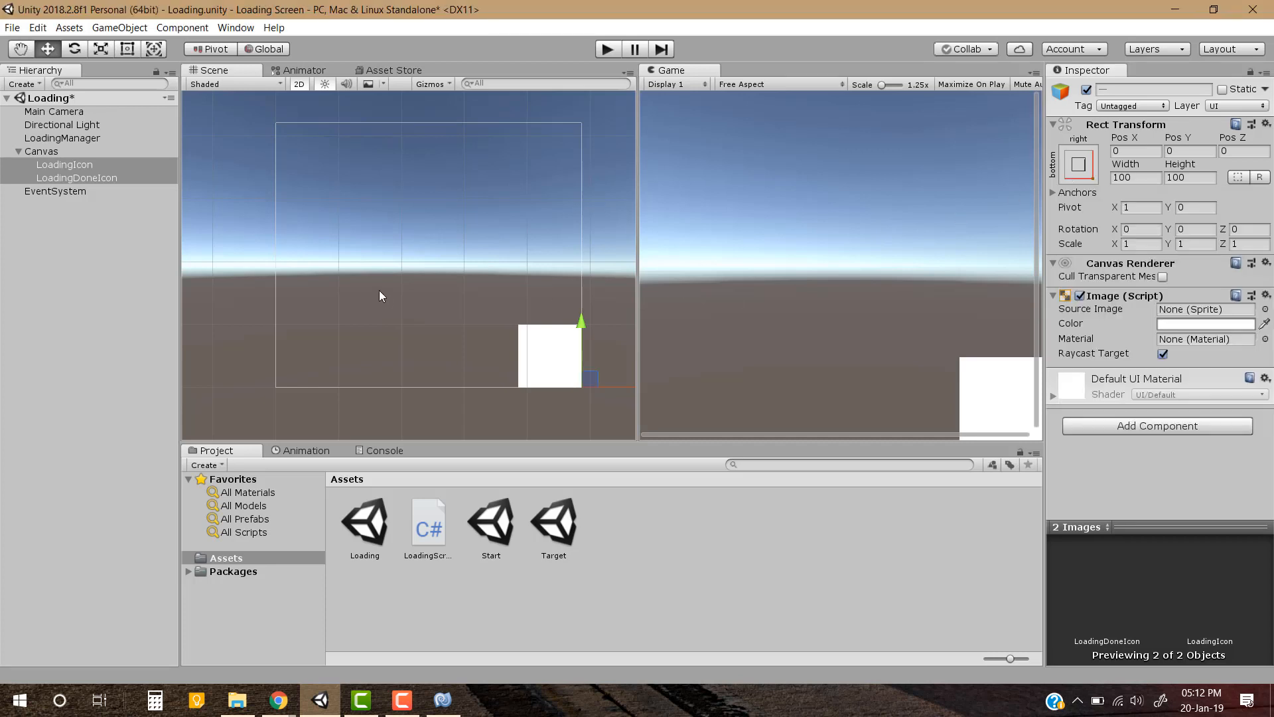
middle_drag(380, 289, 385, 254)
click(54, 307)
middle_drag(461, 275, 442, 299)
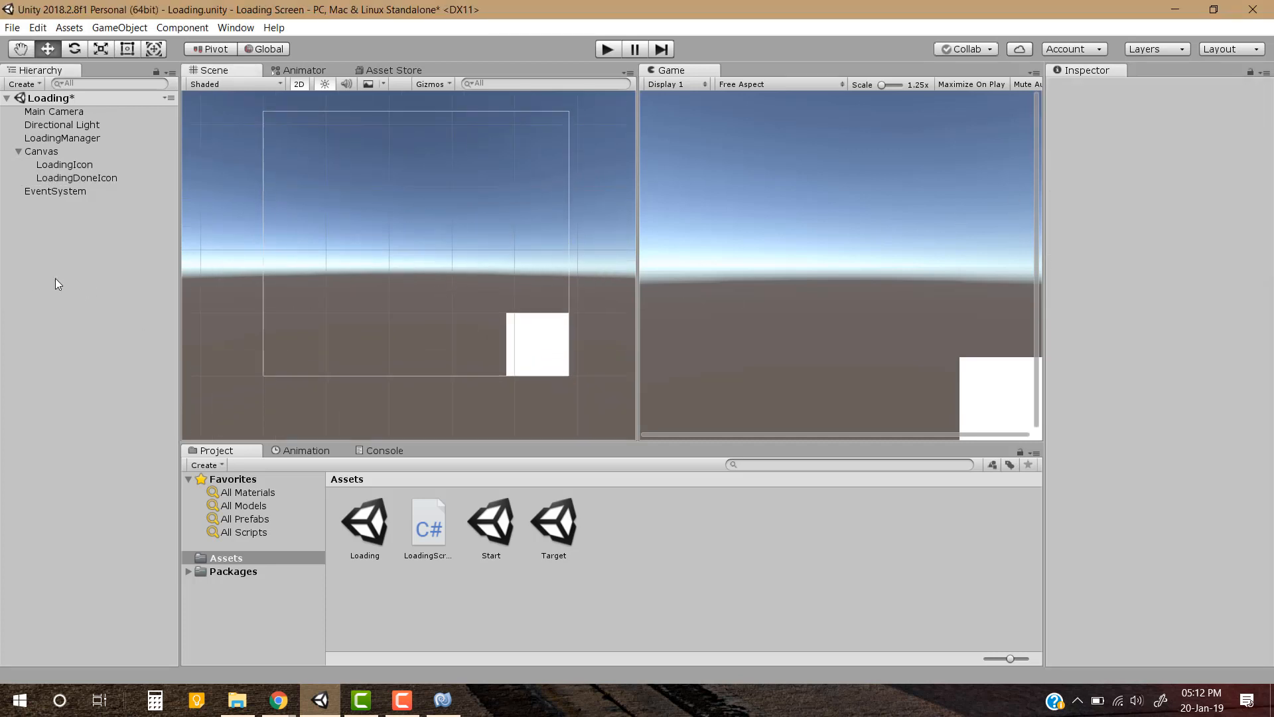
key(ctrl+s)
Set the LoadingIcon image's color to light red, FF6464
click(90, 164)
click(1078, 166)
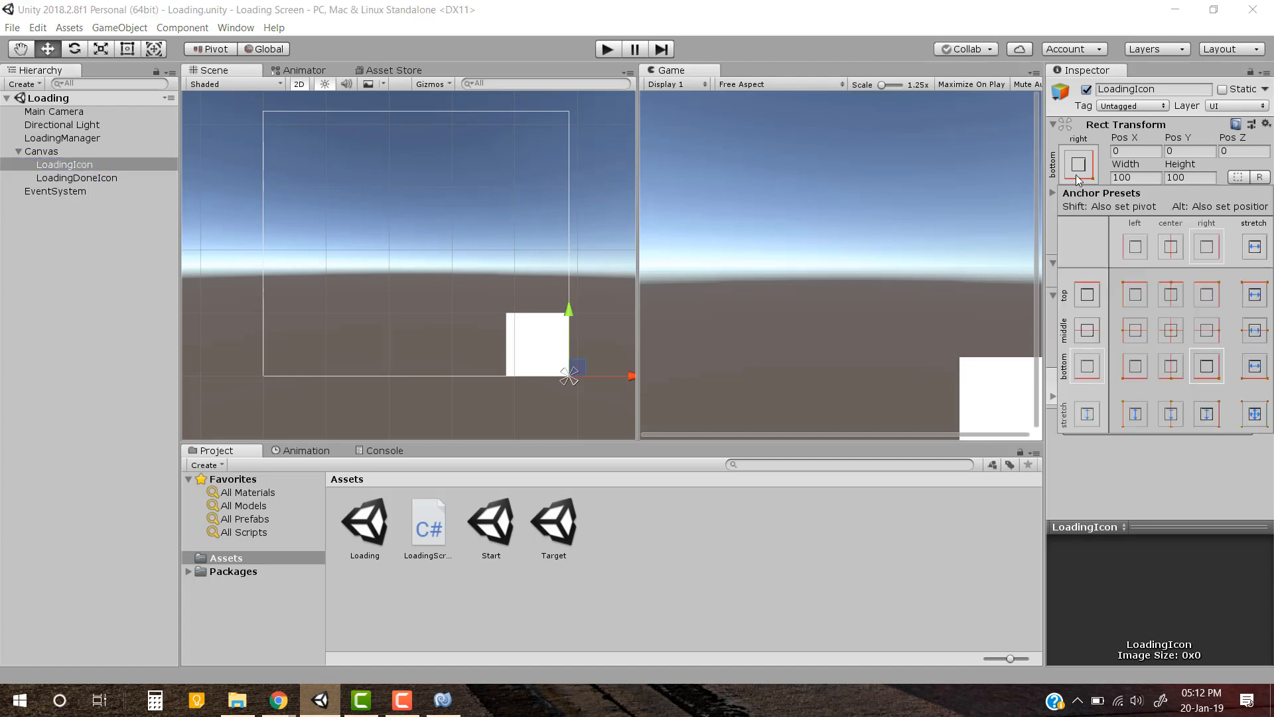
click(1074, 171)
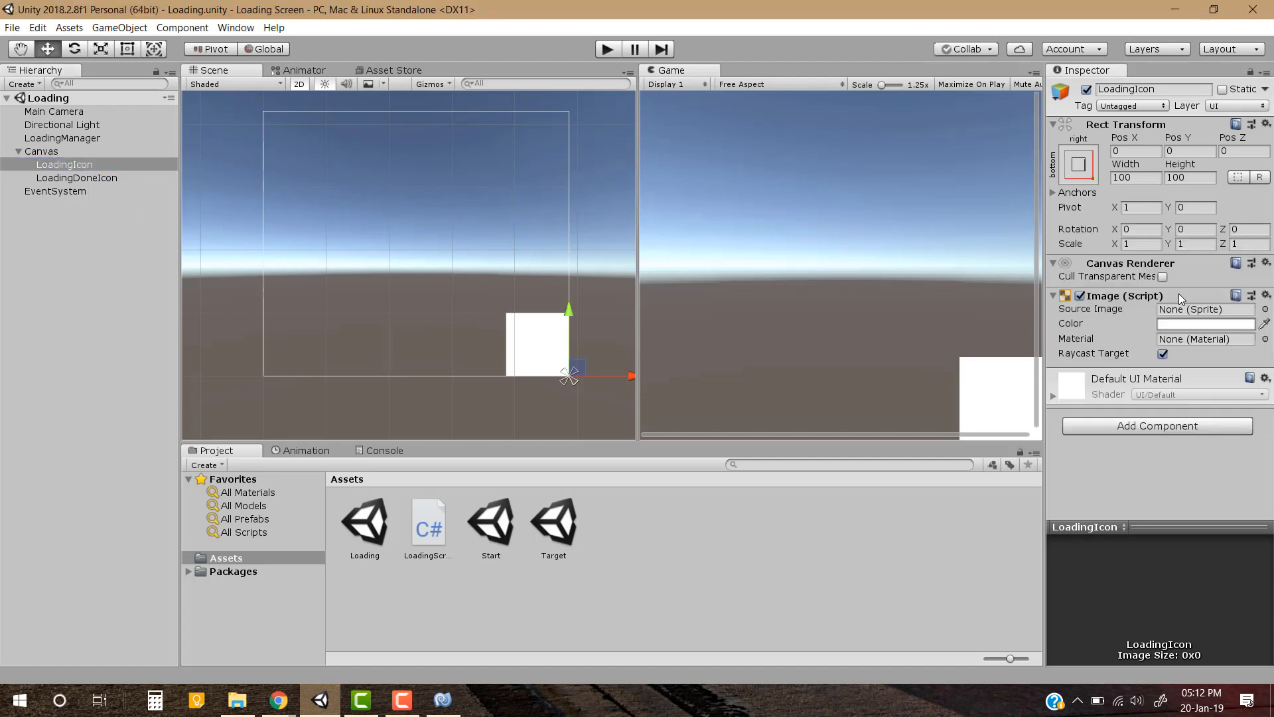
click(1194, 328)
click(356, 272)
click(349, 265)
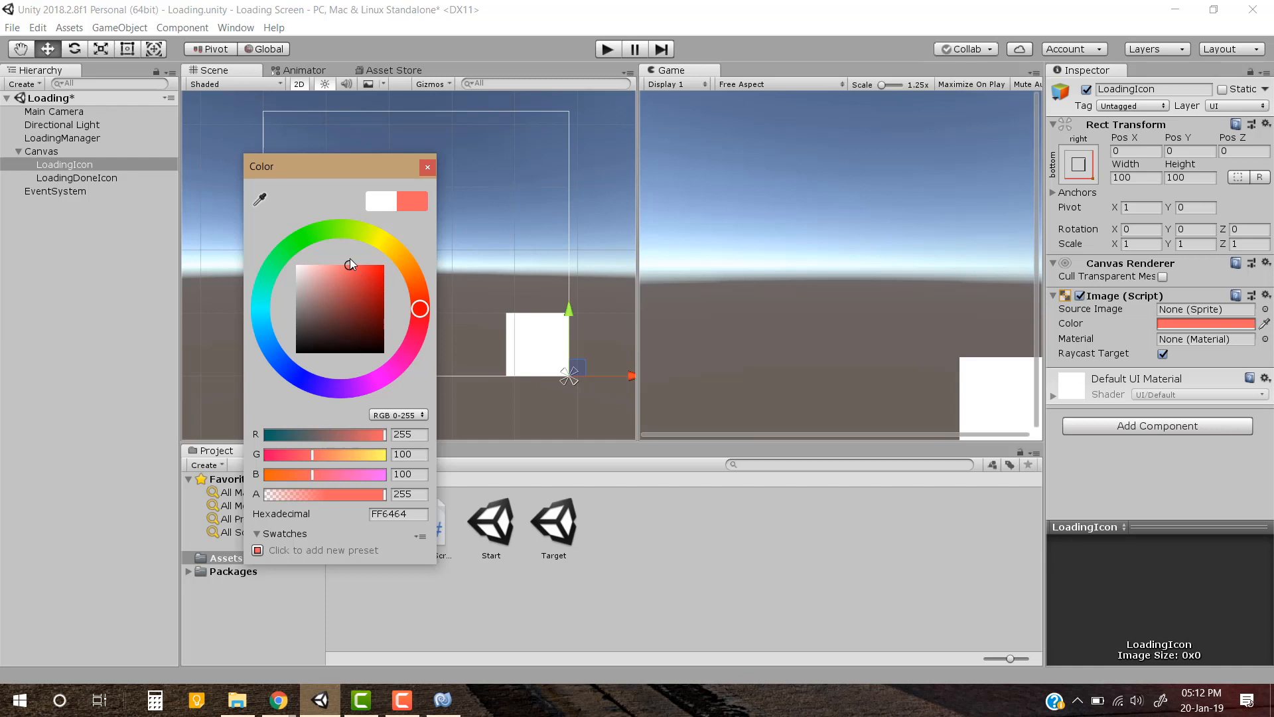
click(429, 172)
Set the LoadingDoneIcon image's color to green, 4BDE27, and save the scene
click(113, 177)
click(1164, 324)
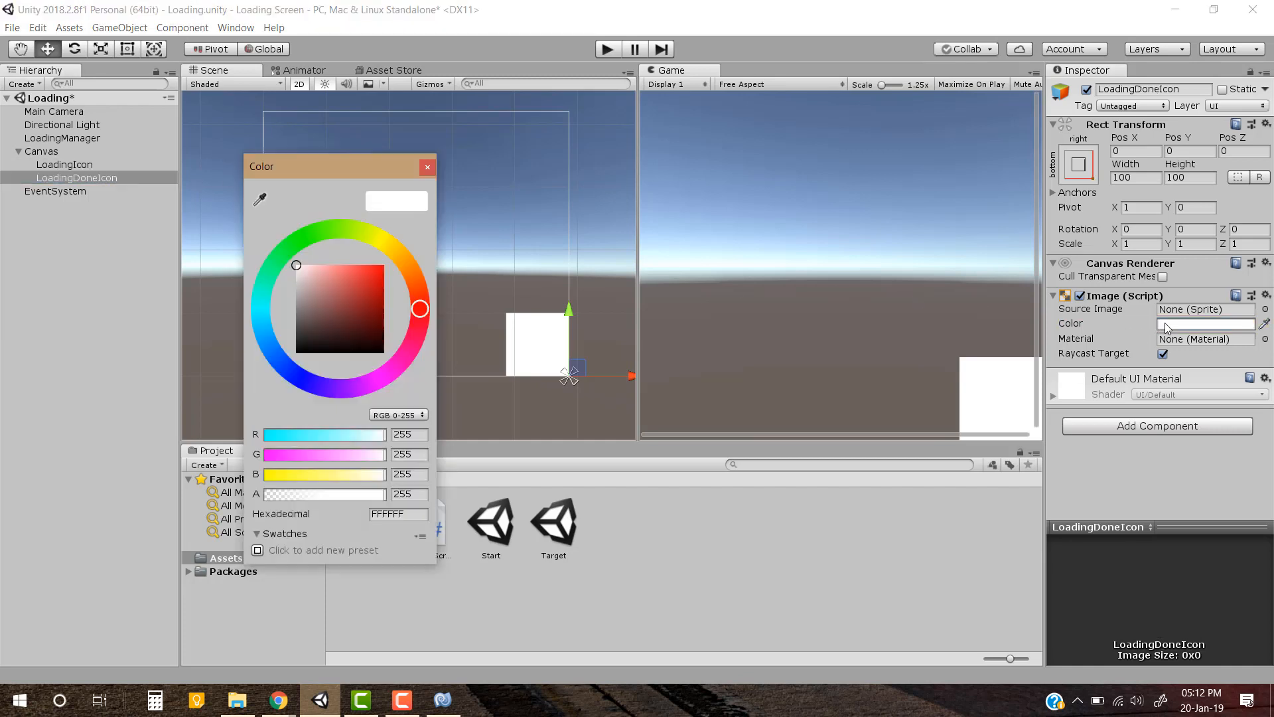
click(315, 232)
click(368, 276)
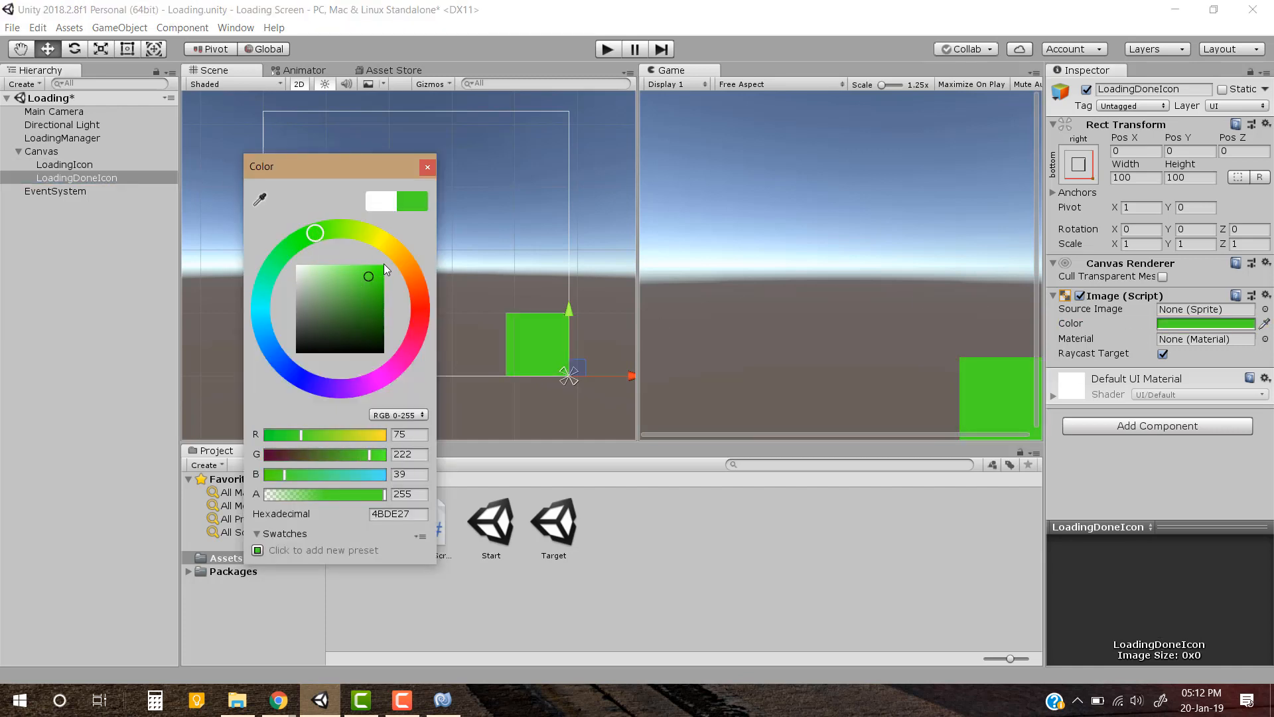
click(431, 167)
key(ctrl+s)
click(78, 269)
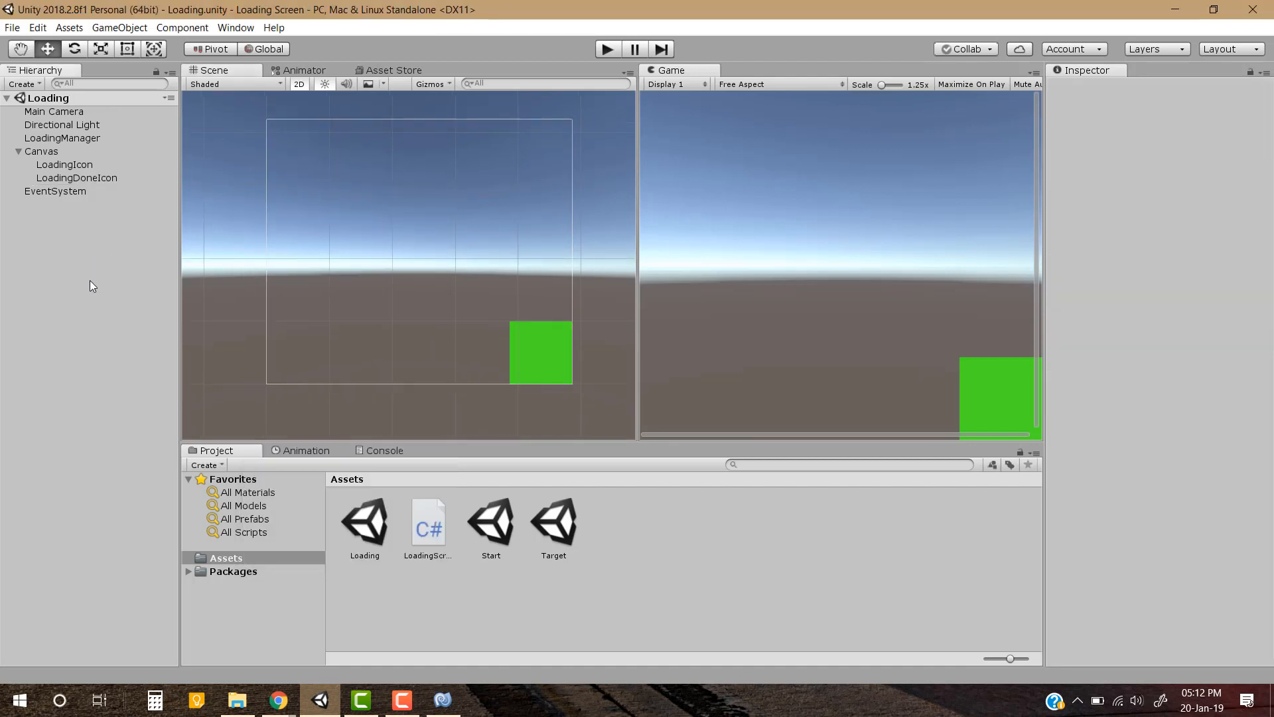
Add a UI Image under the Canvas with width 200 and height 40, and save the scene
right_click(47, 151)
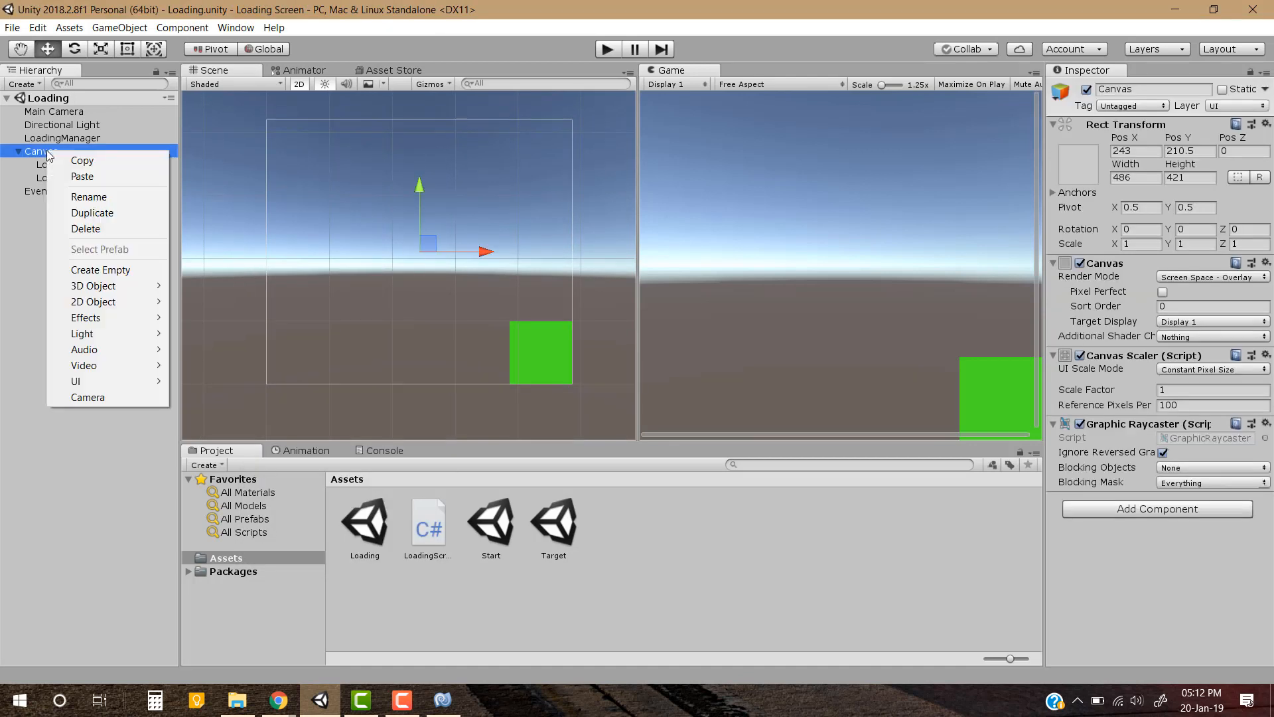
mouse_move(135, 383)
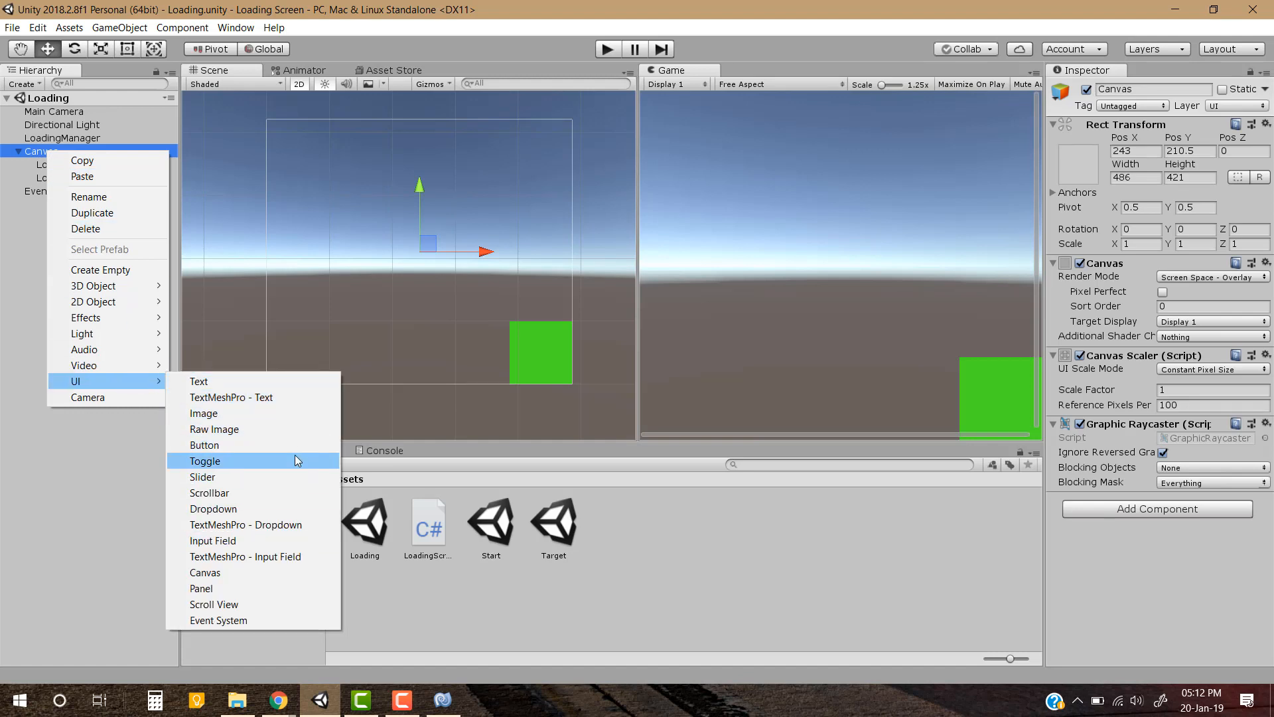
click(285, 413)
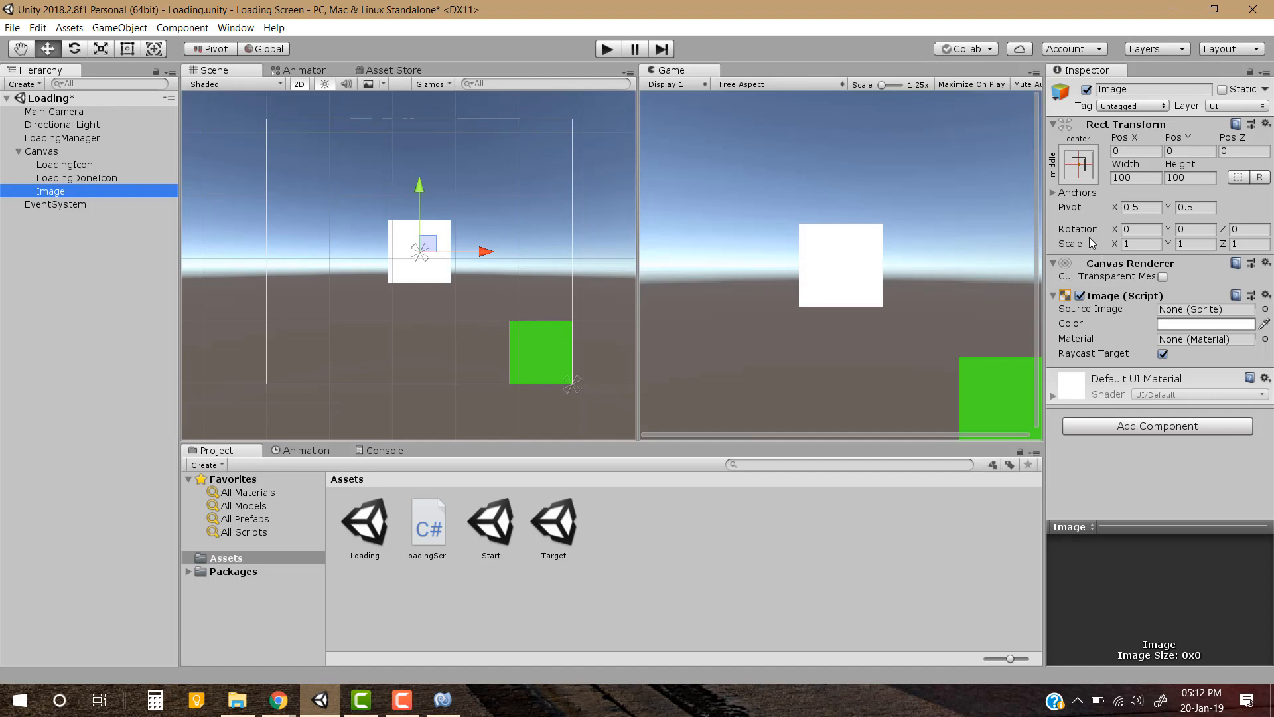
click(1085, 175)
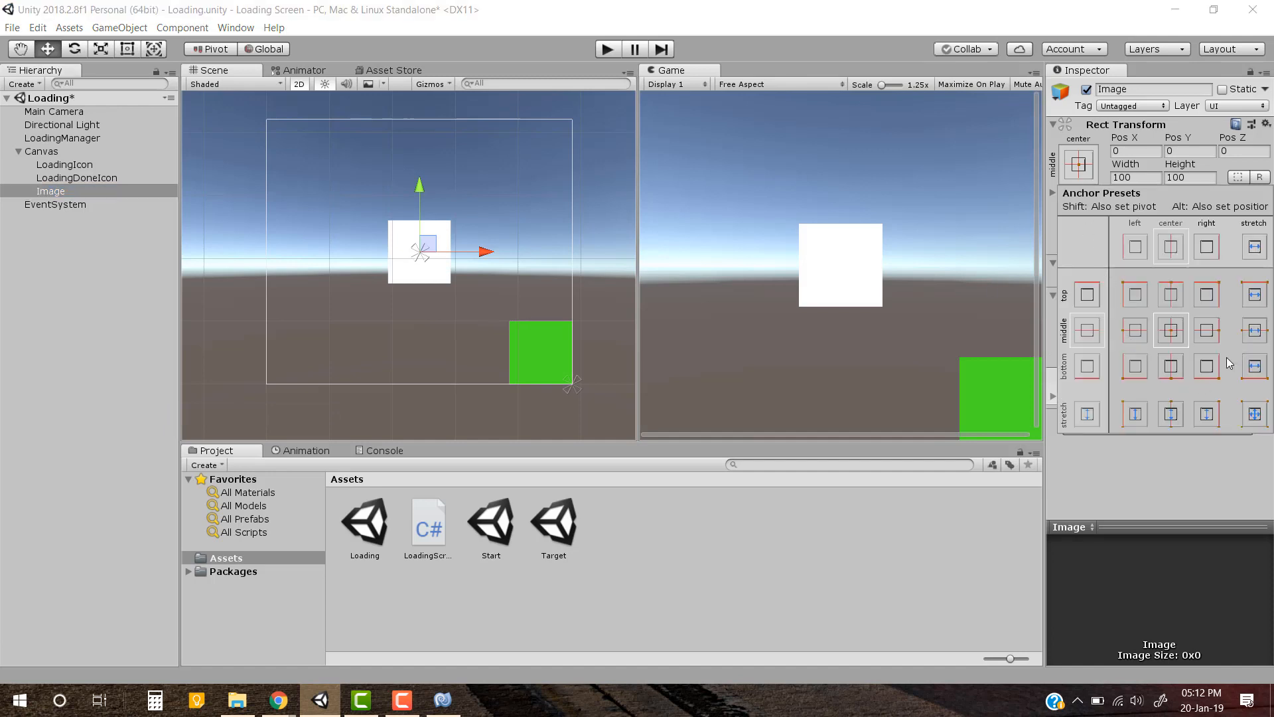
click(1066, 164)
click(1133, 178)
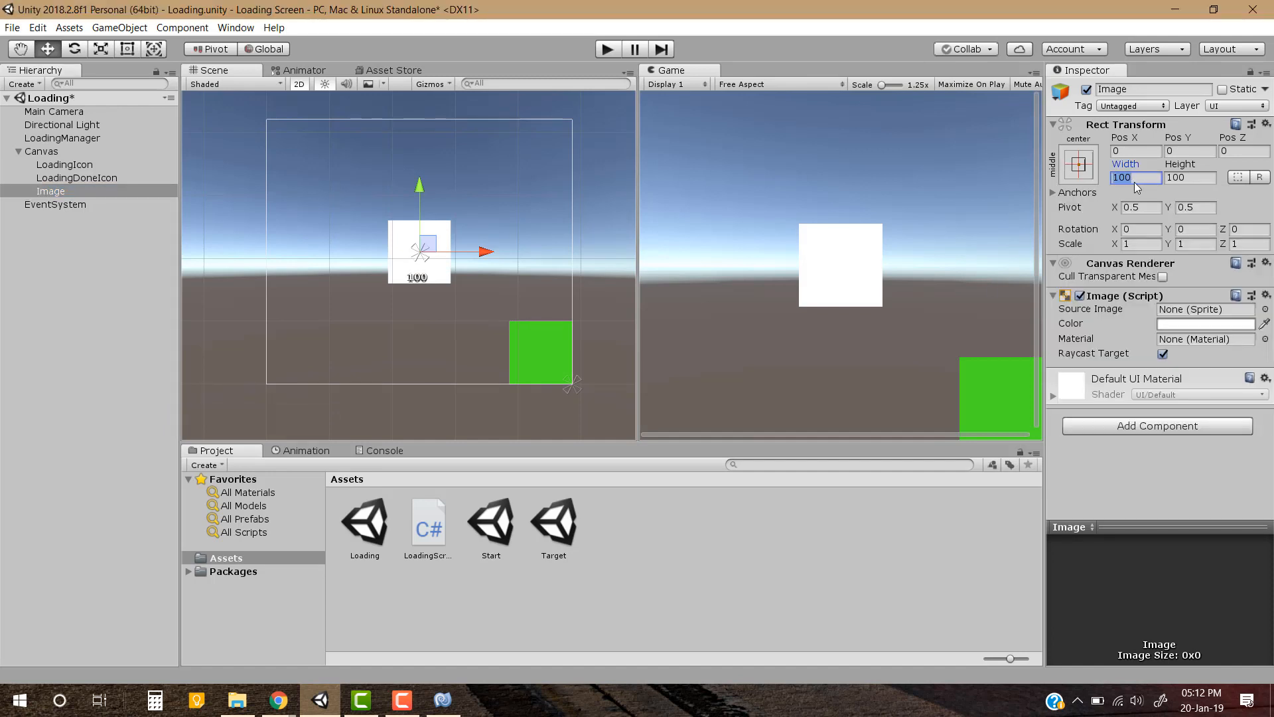
text(200)
key(Tab)
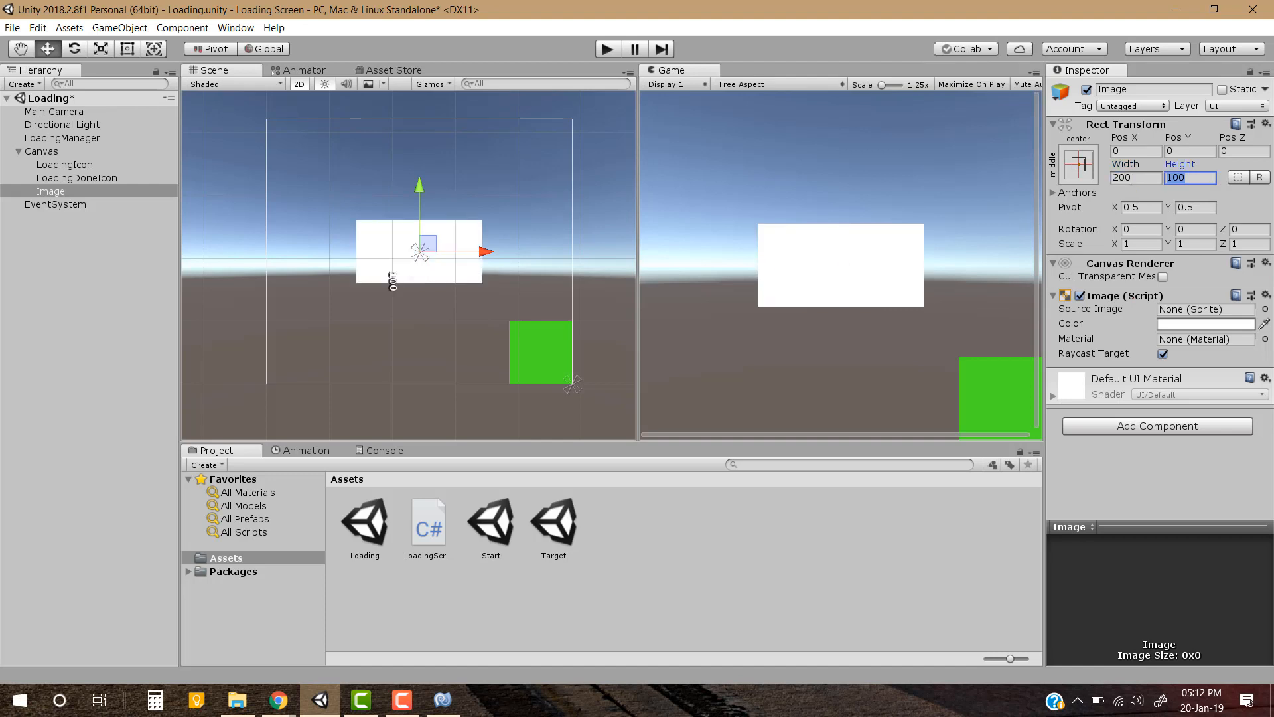
text(40)
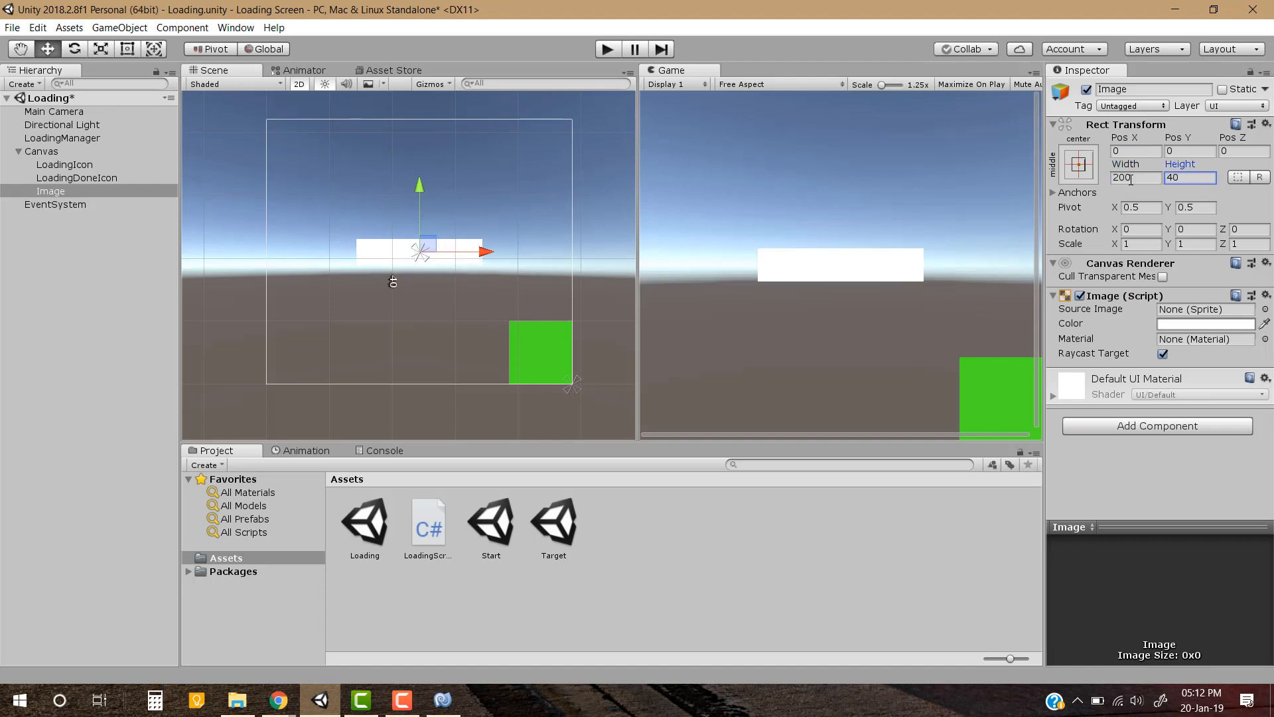
key(ctrl+s)
Add a child UI Image inside the 200 by 40 Image and stretch it to fill its parent in both directions
right_click(63, 191)
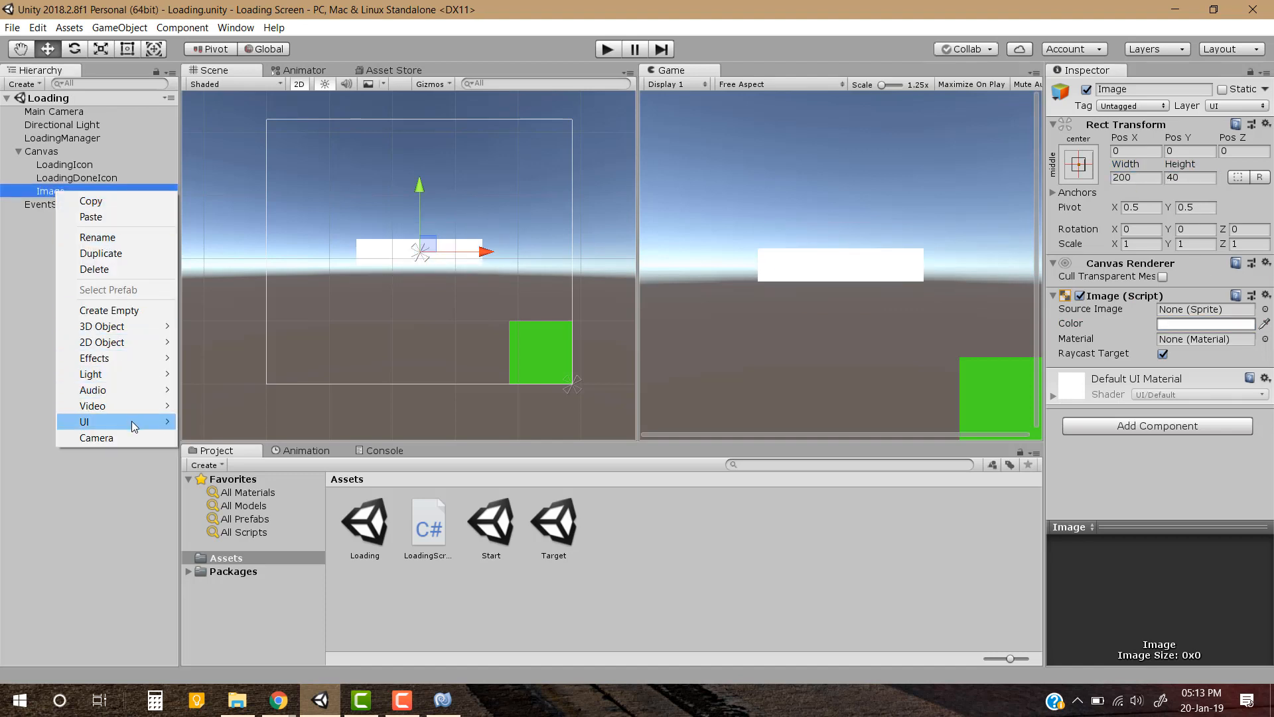
mouse_move(132, 423)
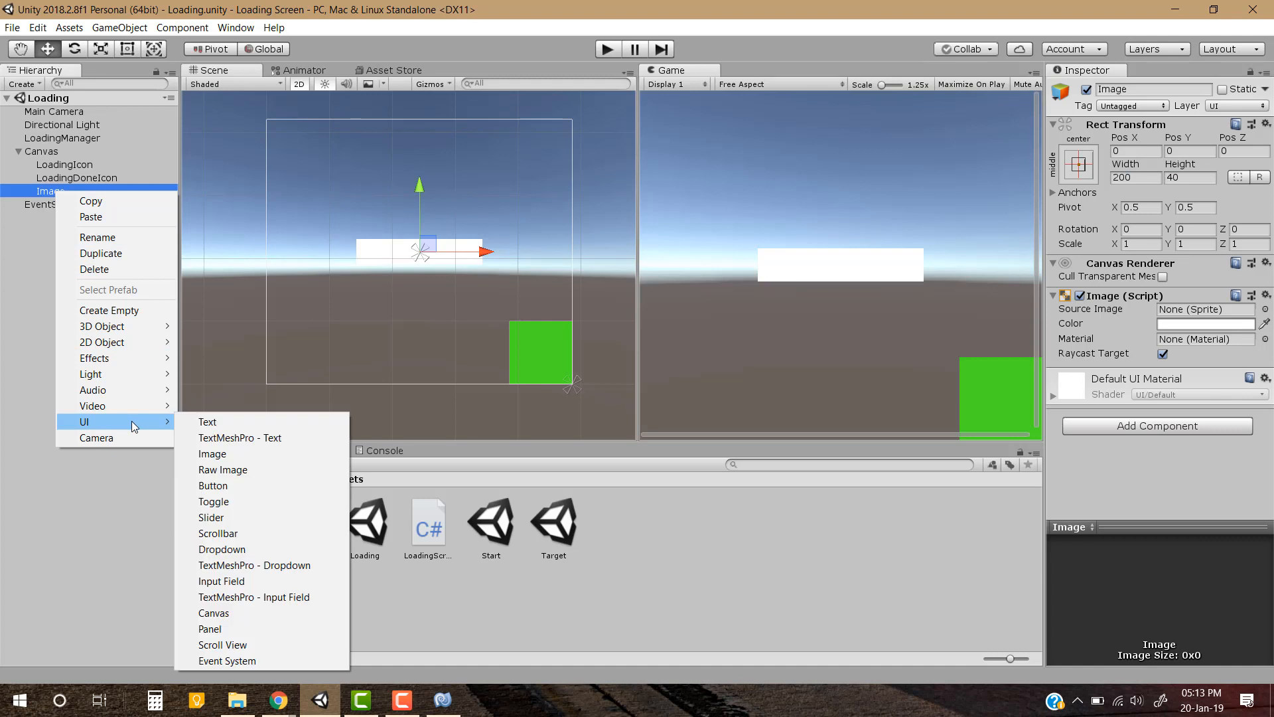
click(285, 453)
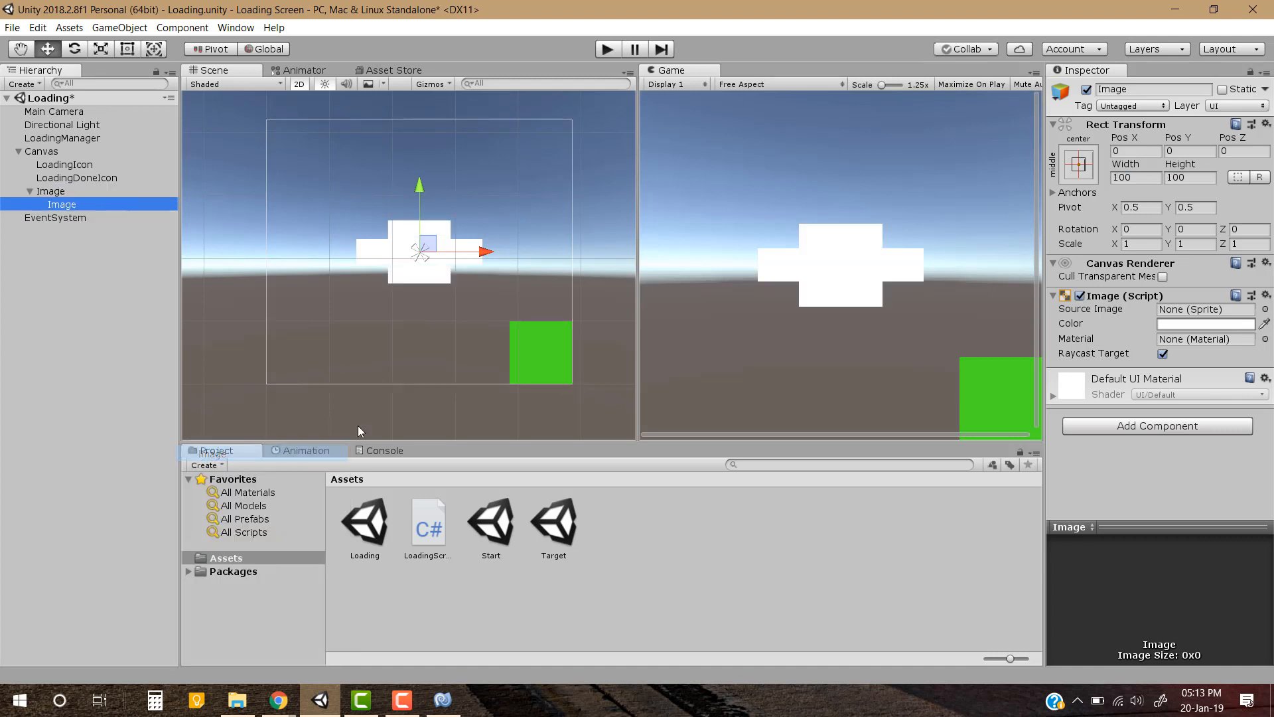
click(1076, 170)
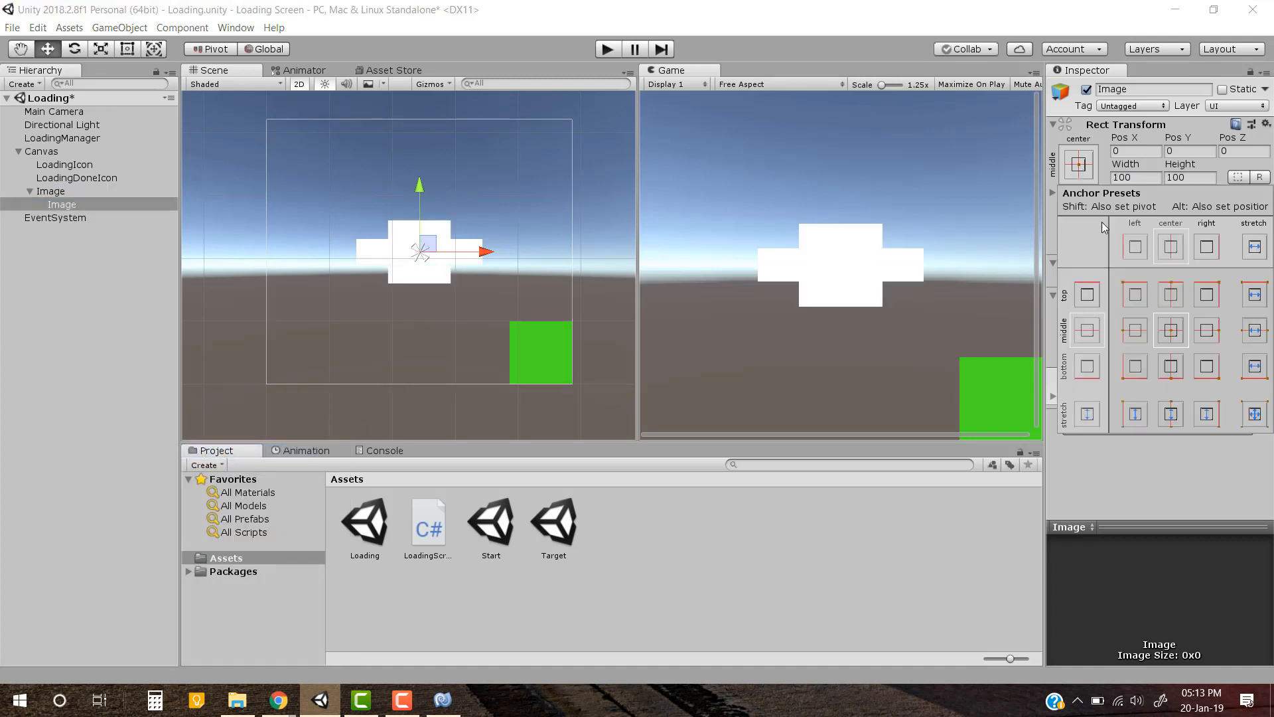
click(1250, 422)
Set the child Image's color to bright red
click(1204, 324)
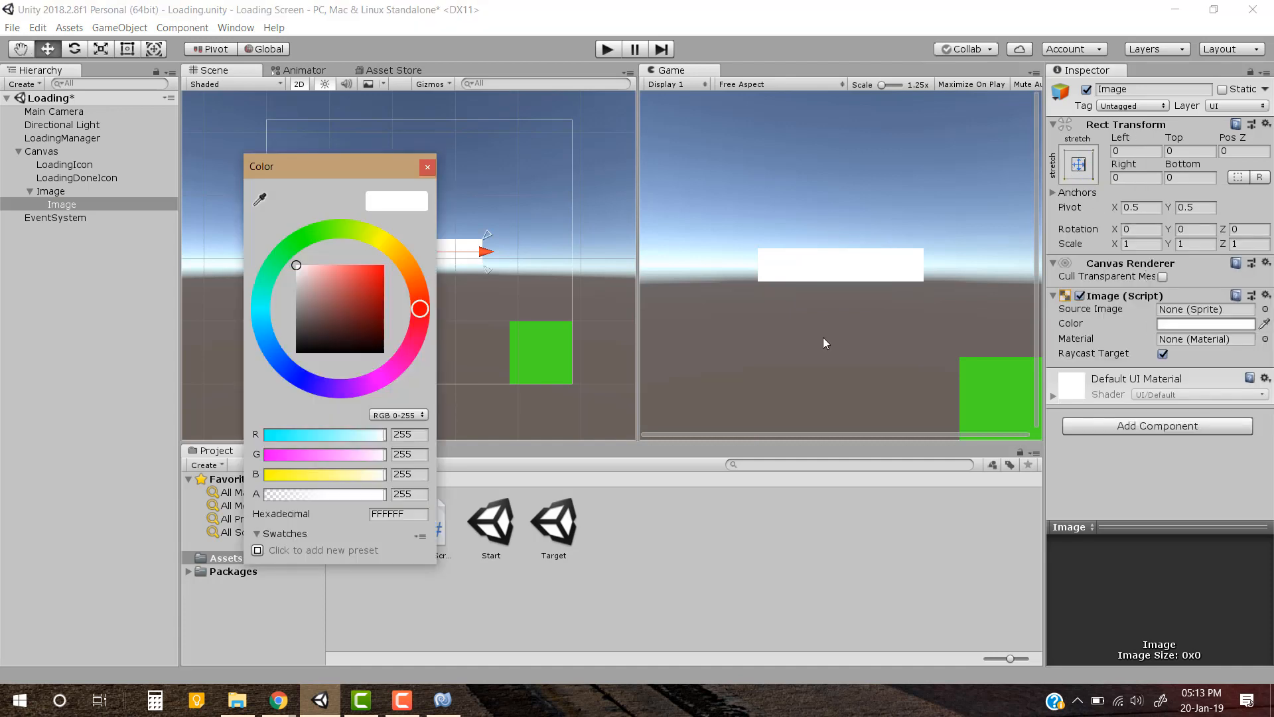
drag(326, 283, 427, 186)
click(430, 168)
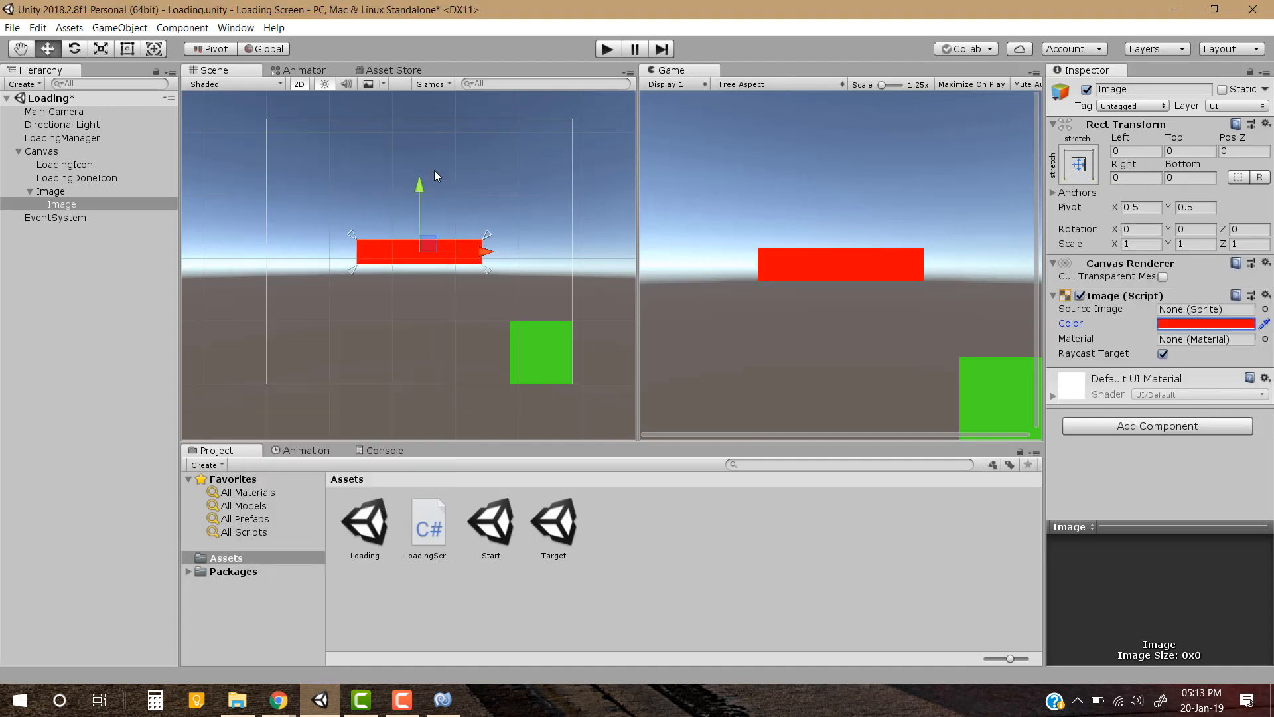
Set the child Image's left, top, right and bottom offsets to 5 each
click(1122, 151)
text(5)
key(Tab)
text(5)
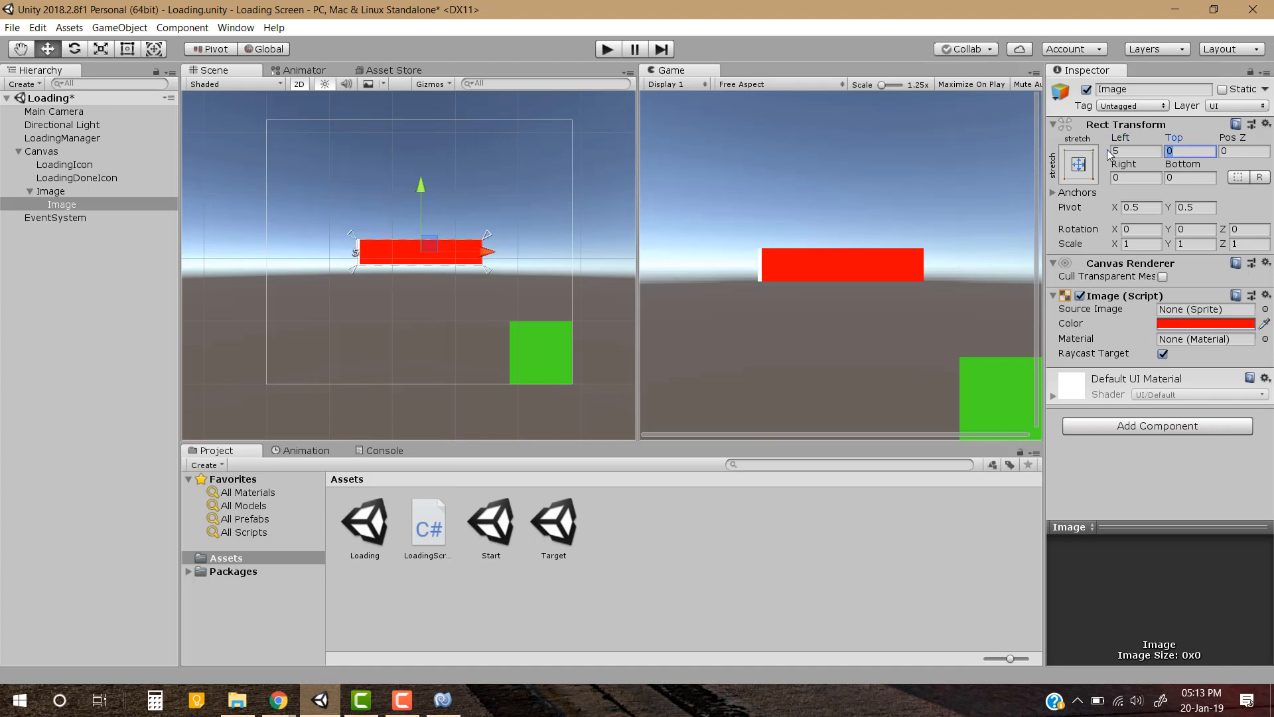
key(Tab)
text(5)
key(Tab)
text(5)
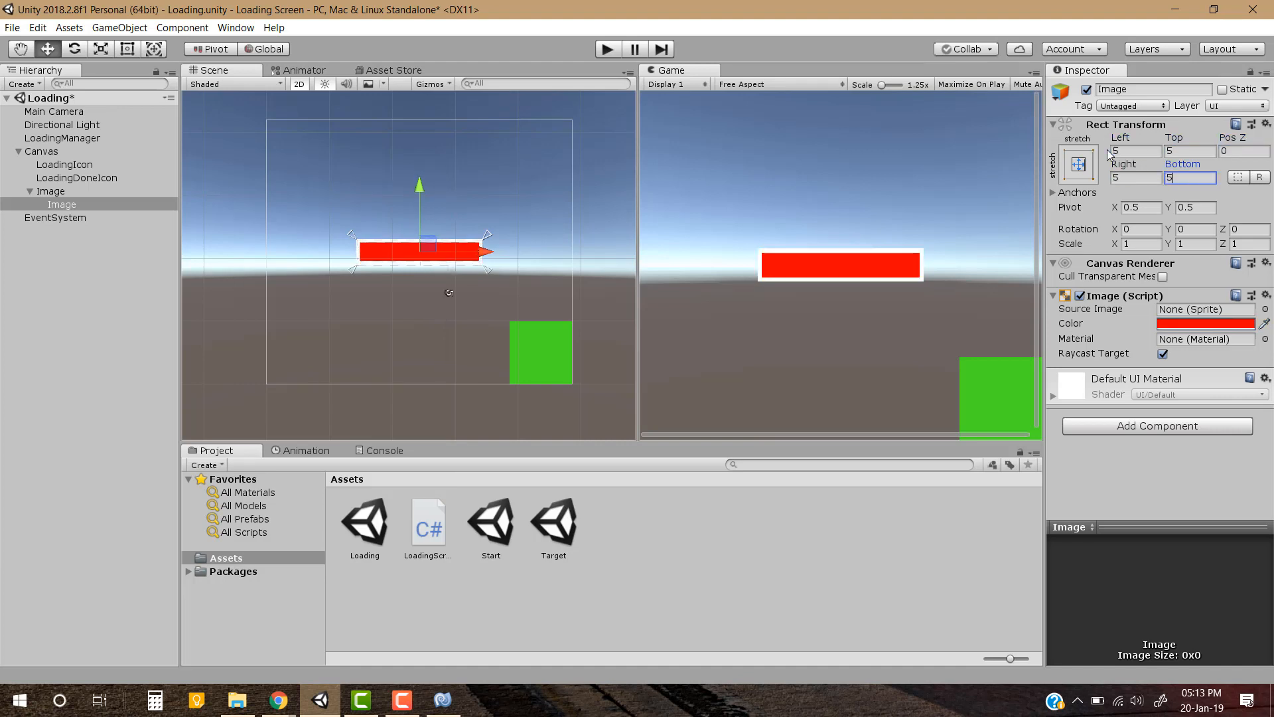
Set the parent Image's color to red FF0000 with alpha 100 and save the scene
click(69, 188)
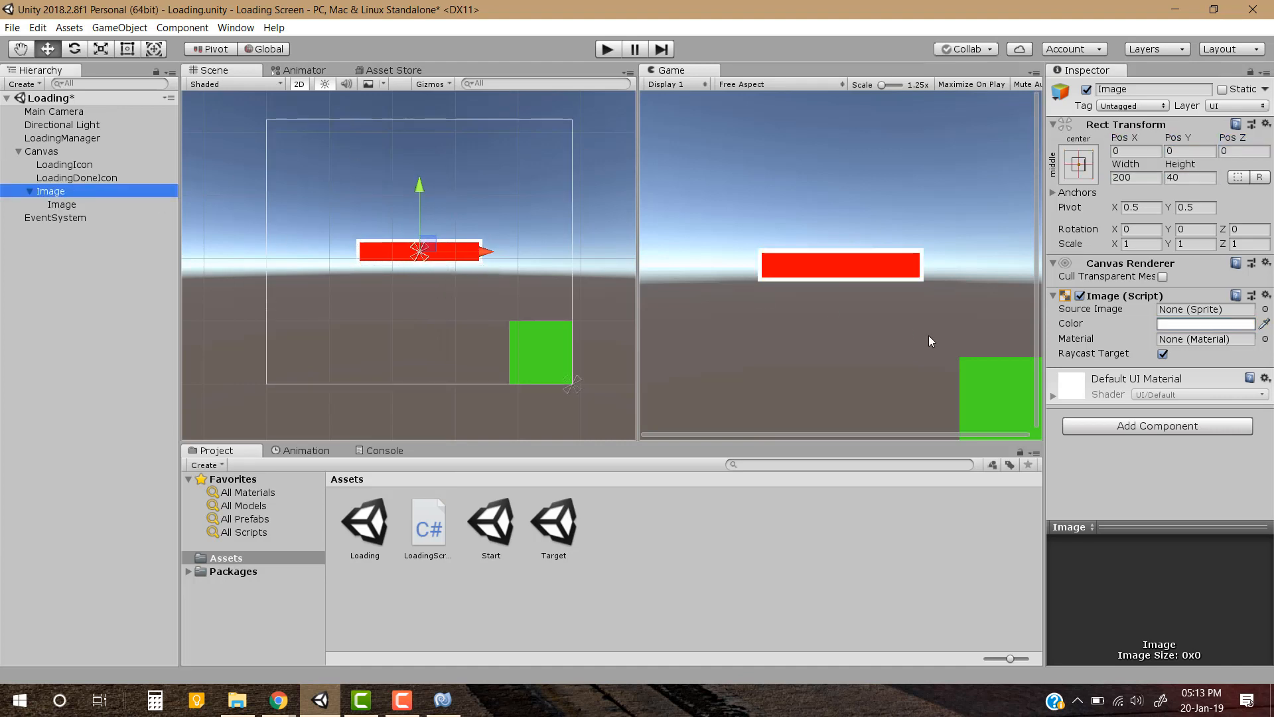
click(1196, 323)
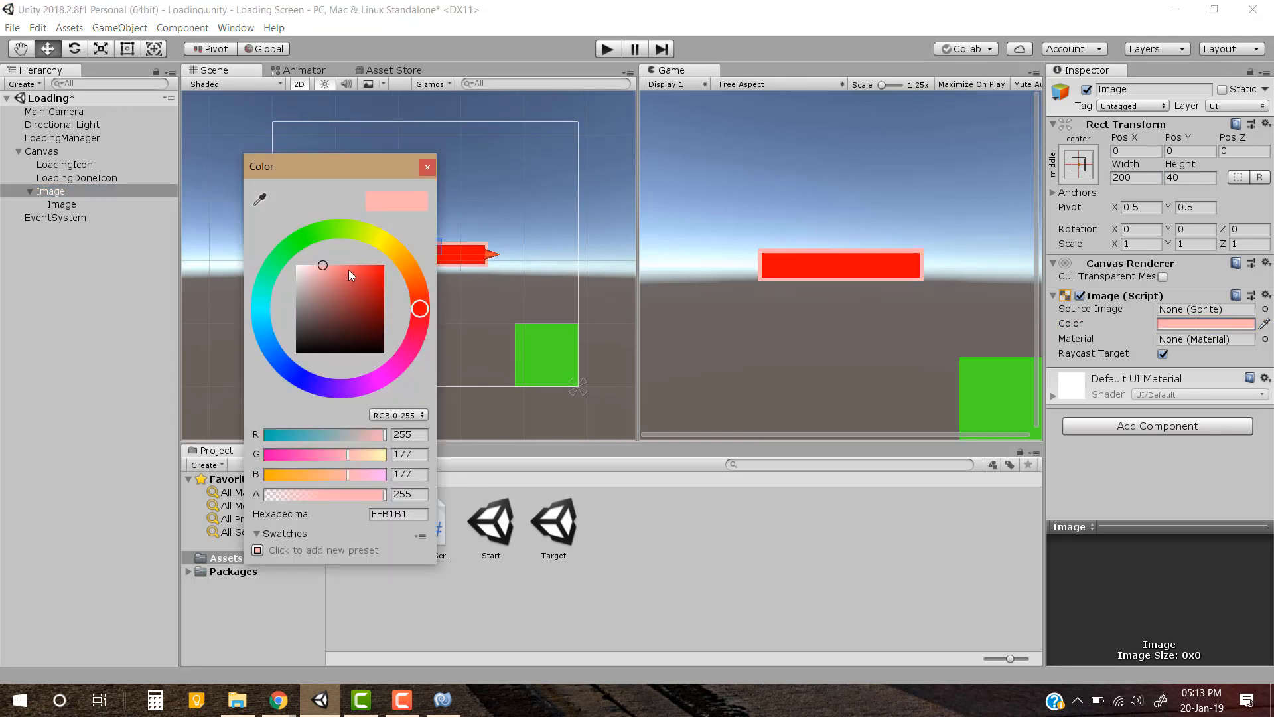
drag(347, 269, 400, 260)
click(318, 495)
click(404, 492)
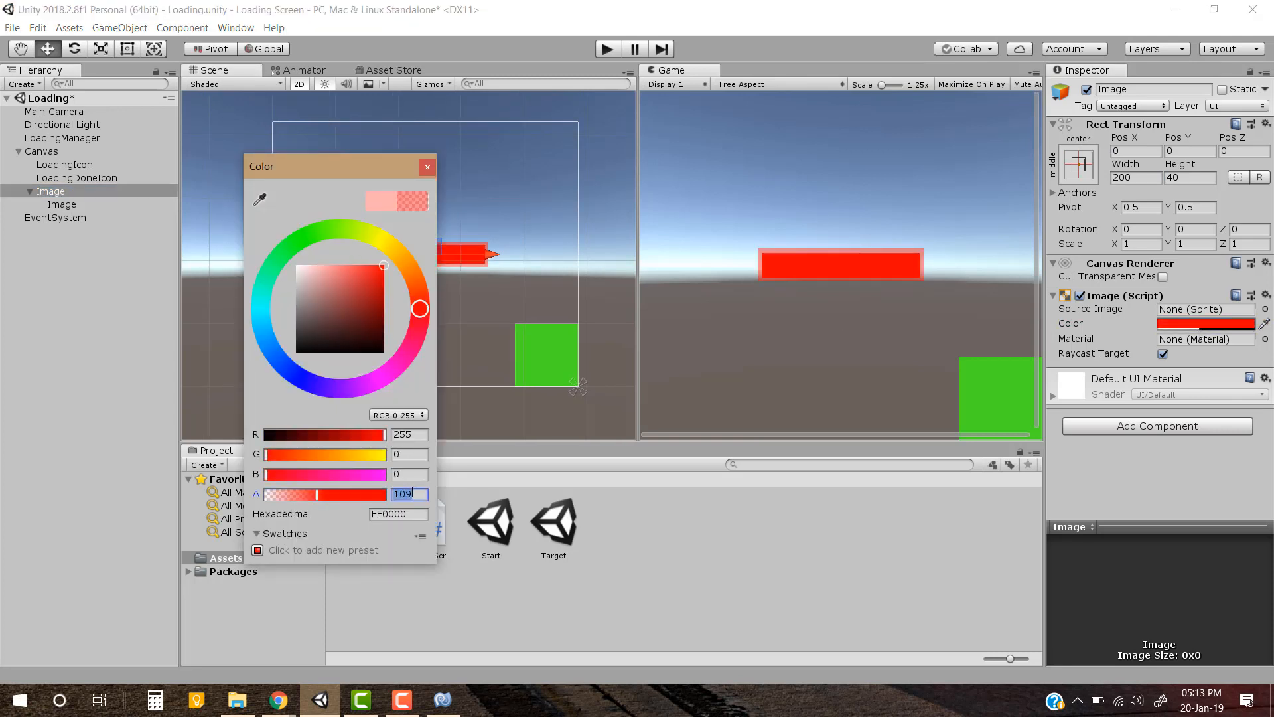
text(100)
click(715, 262)
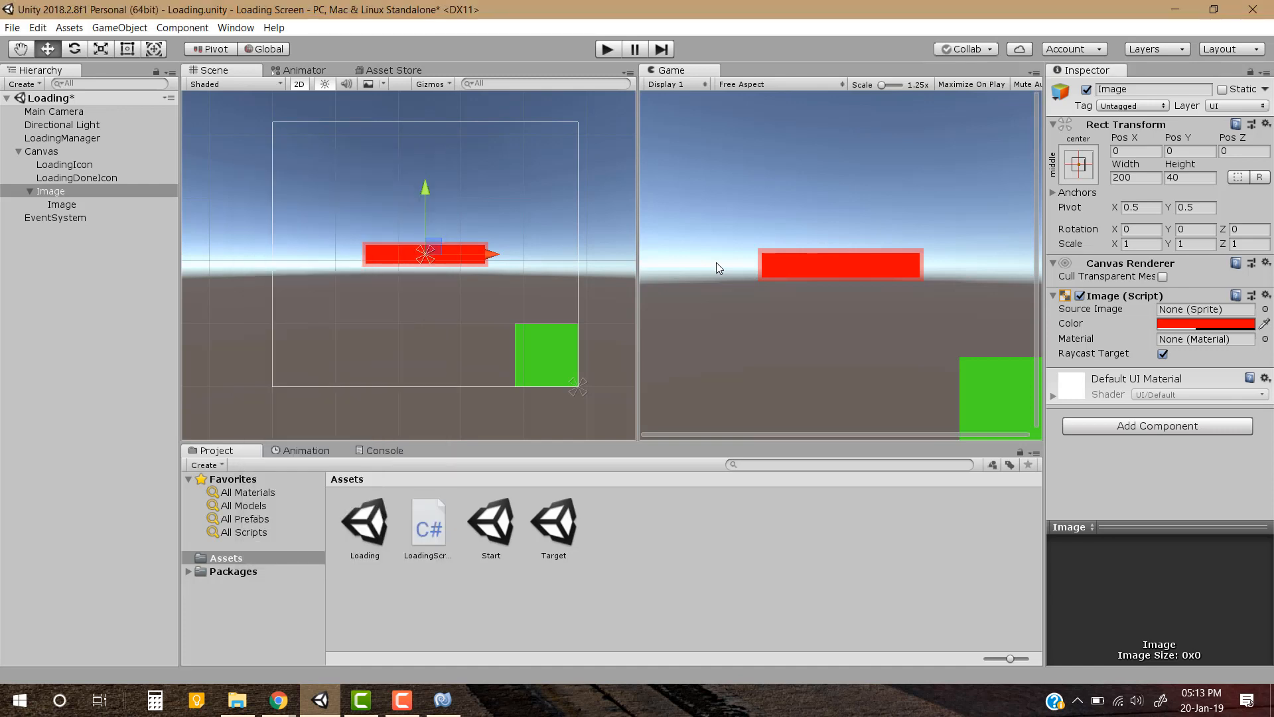
key(ctrl+s)
click(83, 277)
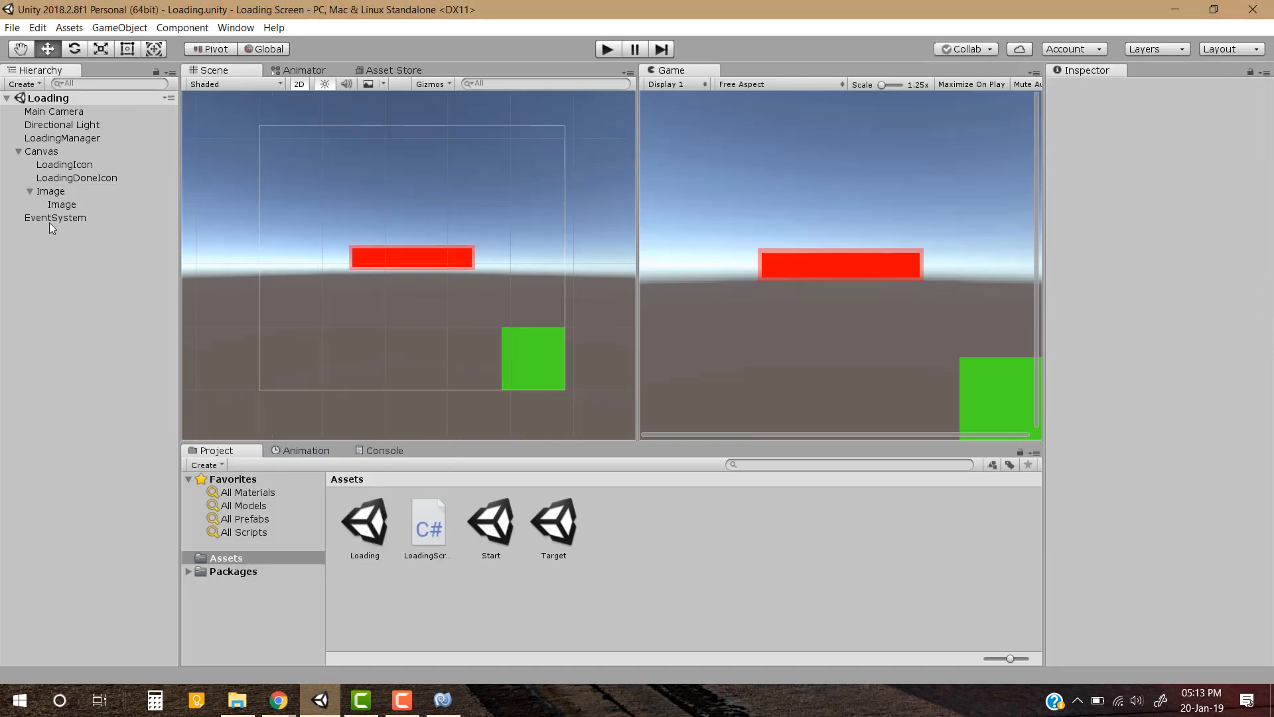
Add a UI Text object as a child of the parent bar Image
click(30, 191)
right_click(53, 191)
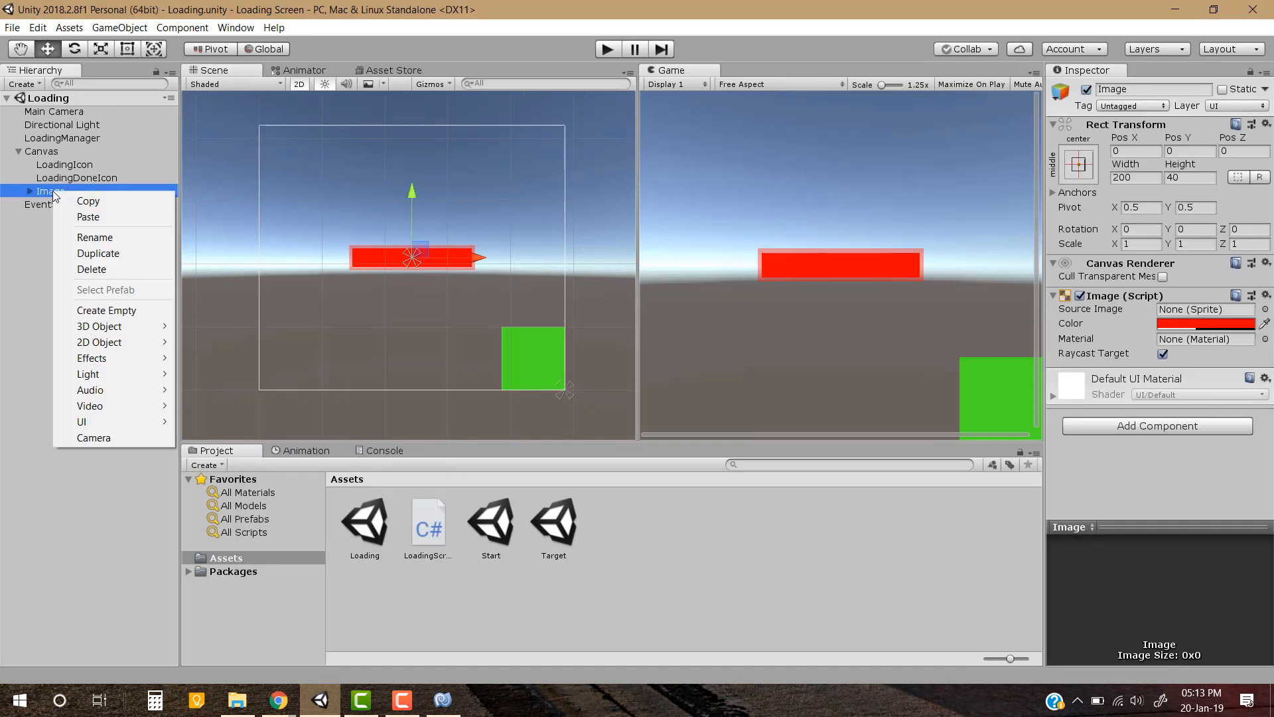
mouse_move(117, 421)
click(215, 422)
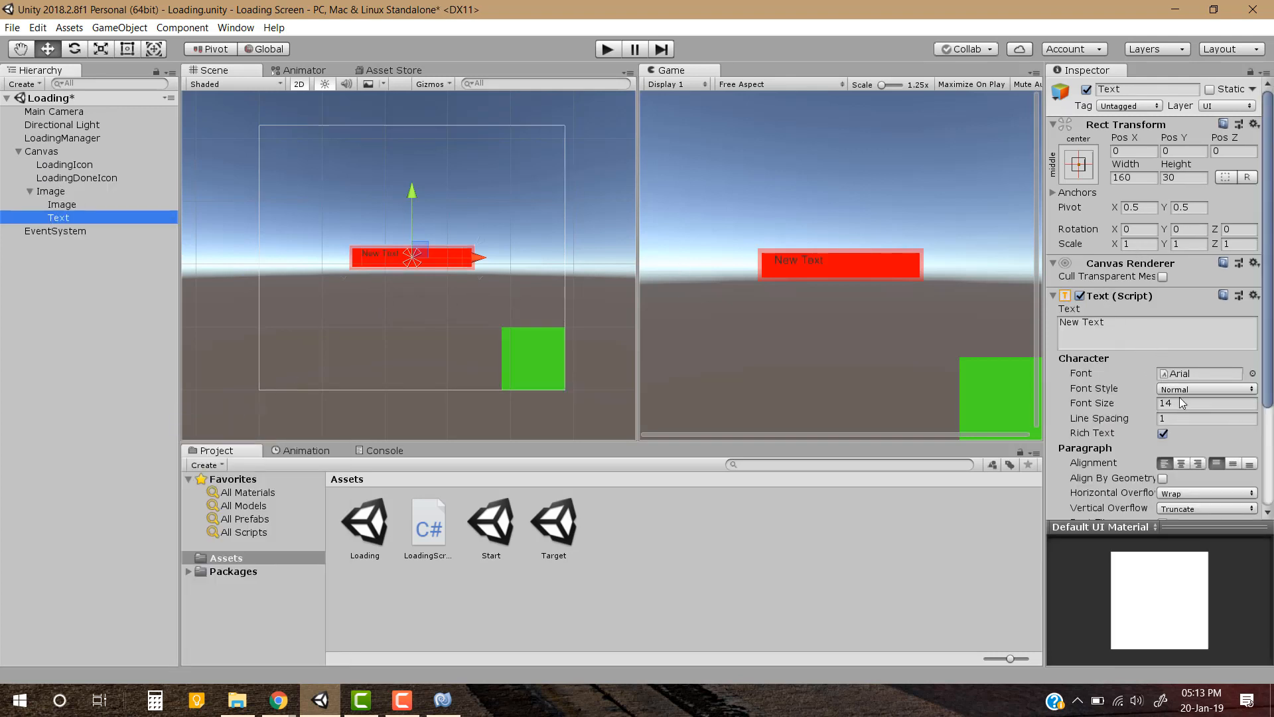
Center the text horizontally and vertically and stretch its rectangle to fill the parent bar in both directions
click(1181, 463)
click(1233, 463)
click(1078, 164)
key(Escape)
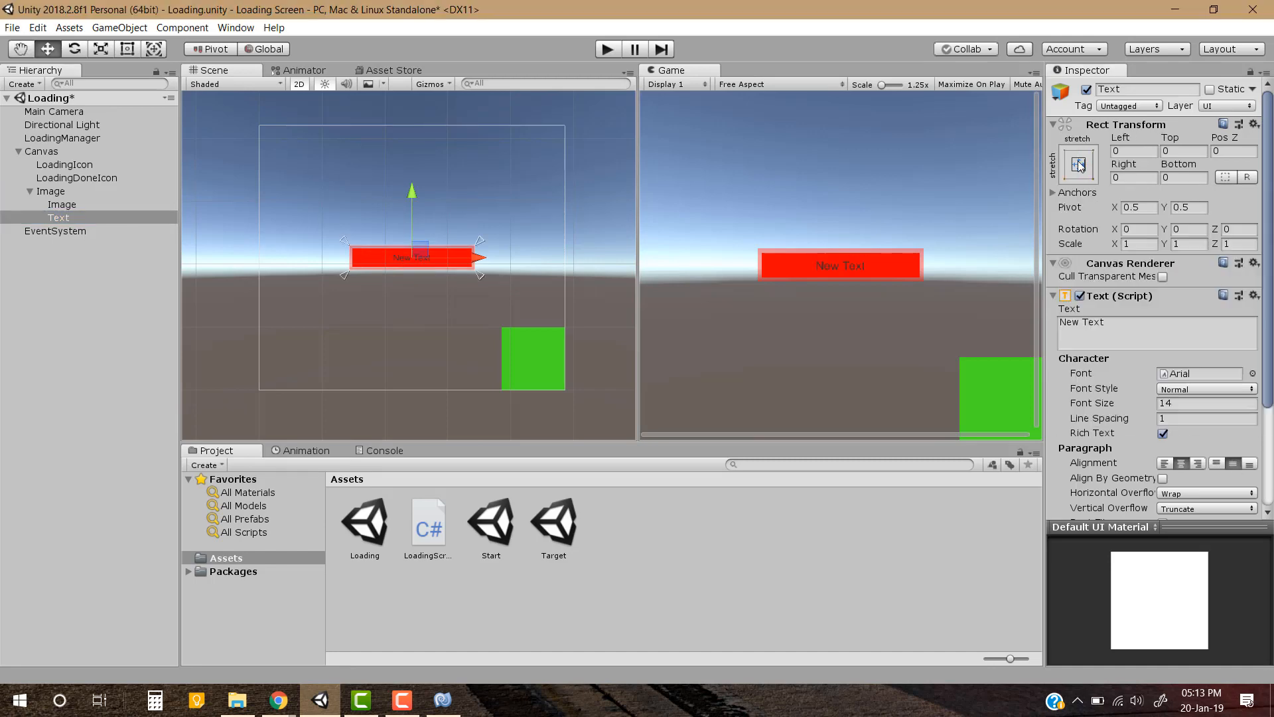
Set the progress bar Text's color to white and save the scene
key(ctrl+s)
scroll(1188, 415, down, 3)
click(1194, 436)
drag(315, 282, 262, 236)
click(430, 166)
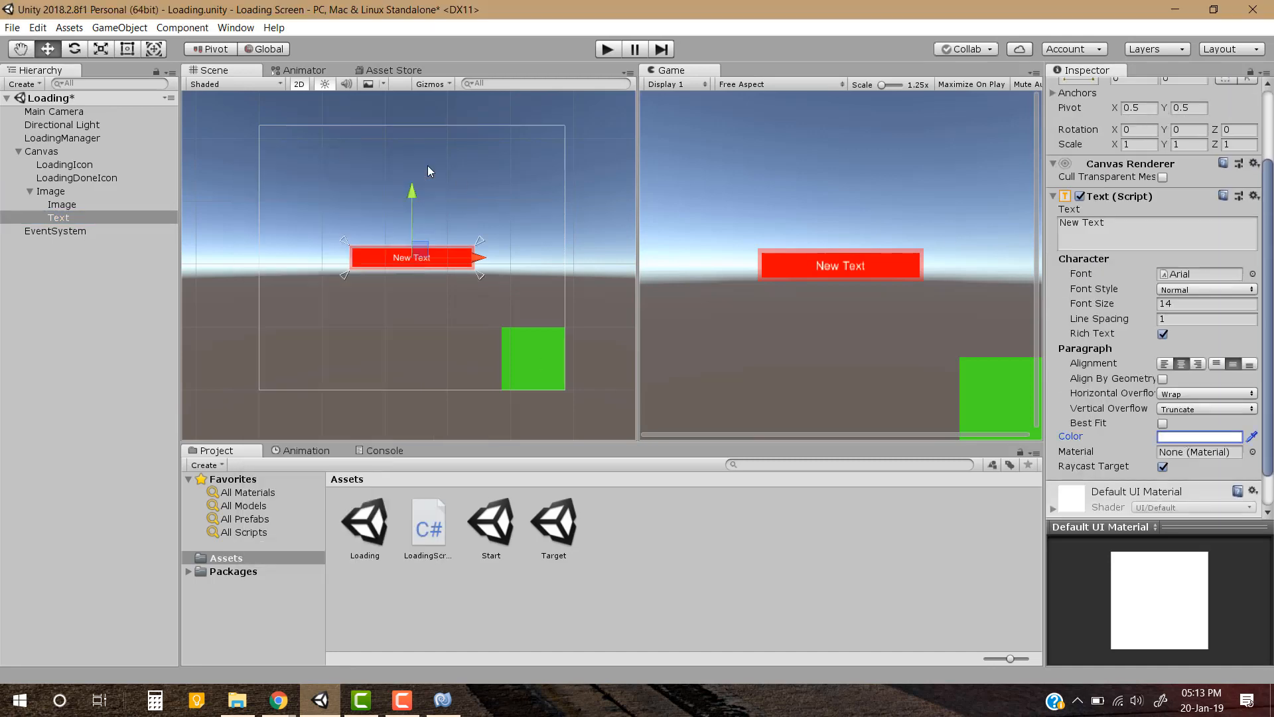
middle_drag(469, 239, 456, 247)
key(ctrl+s)
click(86, 336)
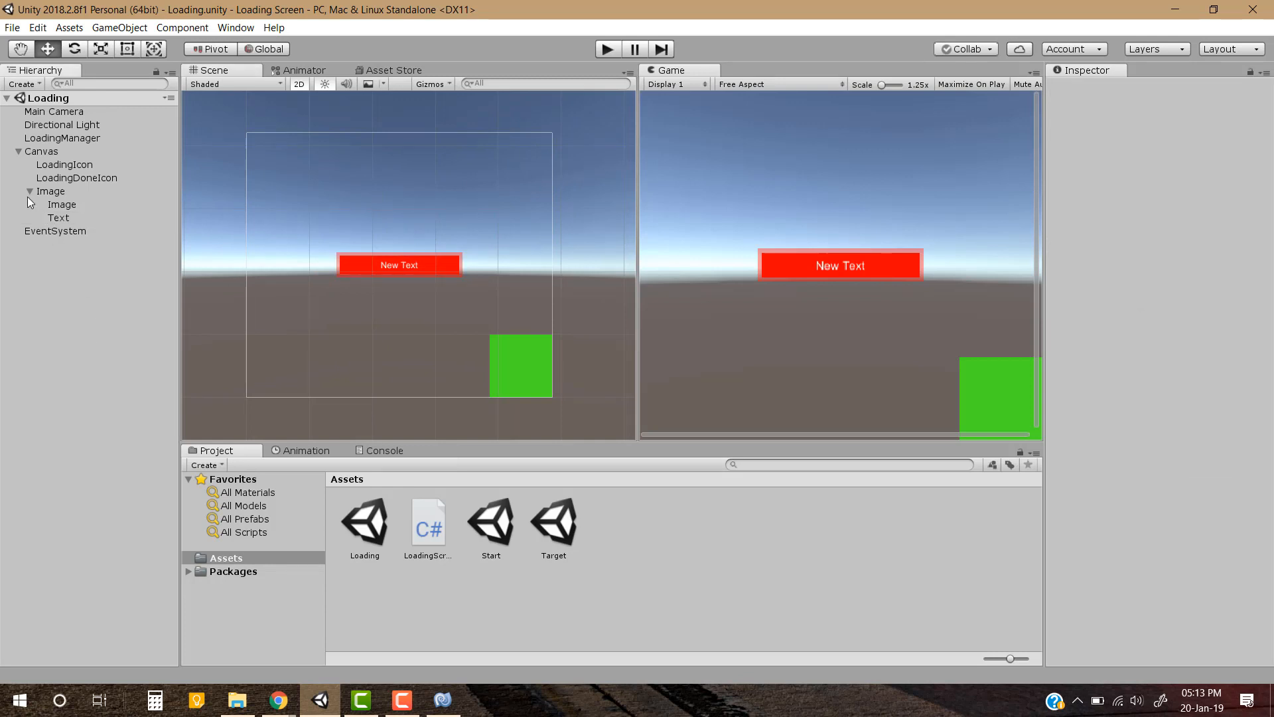
Review the LoadingManager's Loading Visuals fields for the icons, text, progress bar and fade overlay
click(29, 191)
click(63, 141)
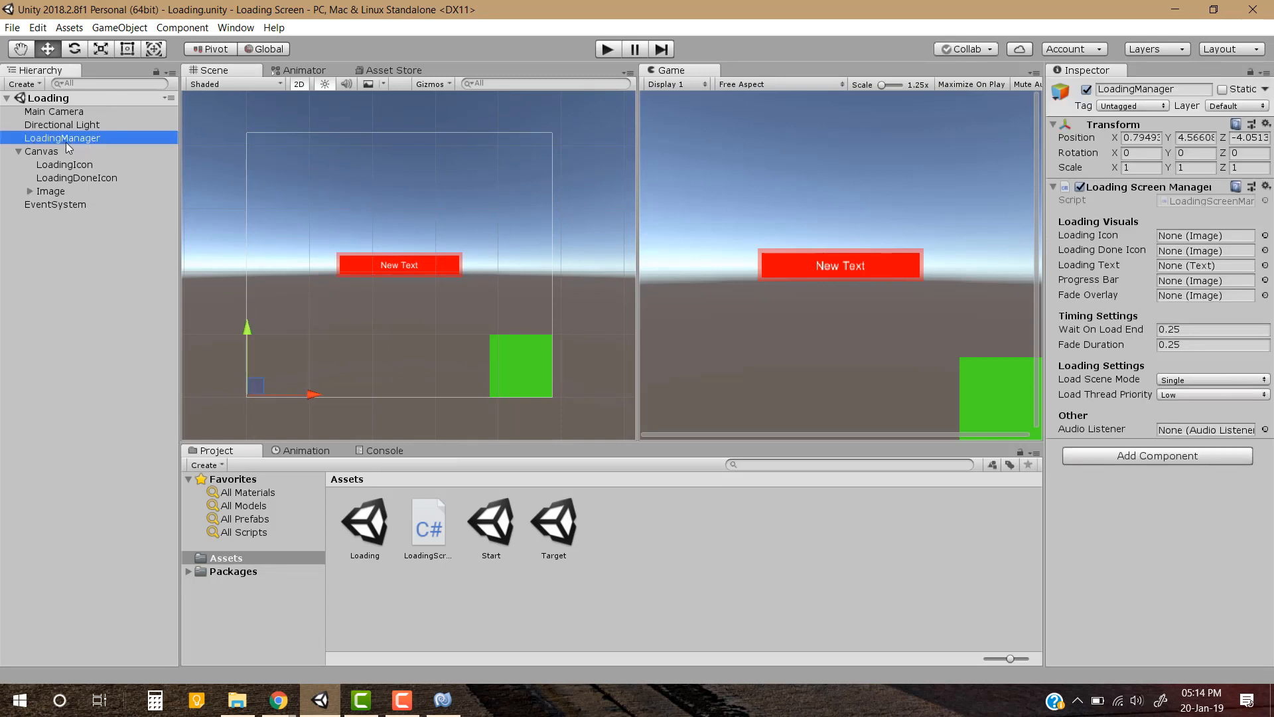
click(1107, 237)
click(1120, 253)
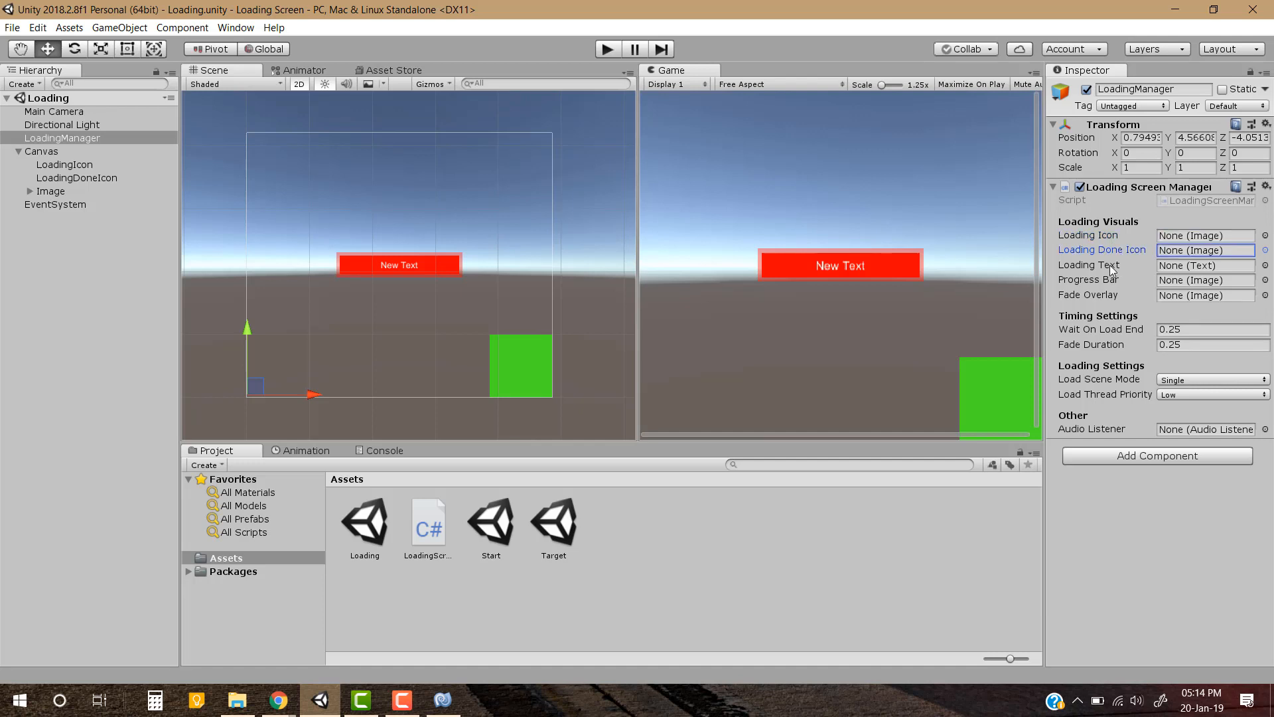
click(1109, 265)
click(1113, 282)
click(1108, 297)
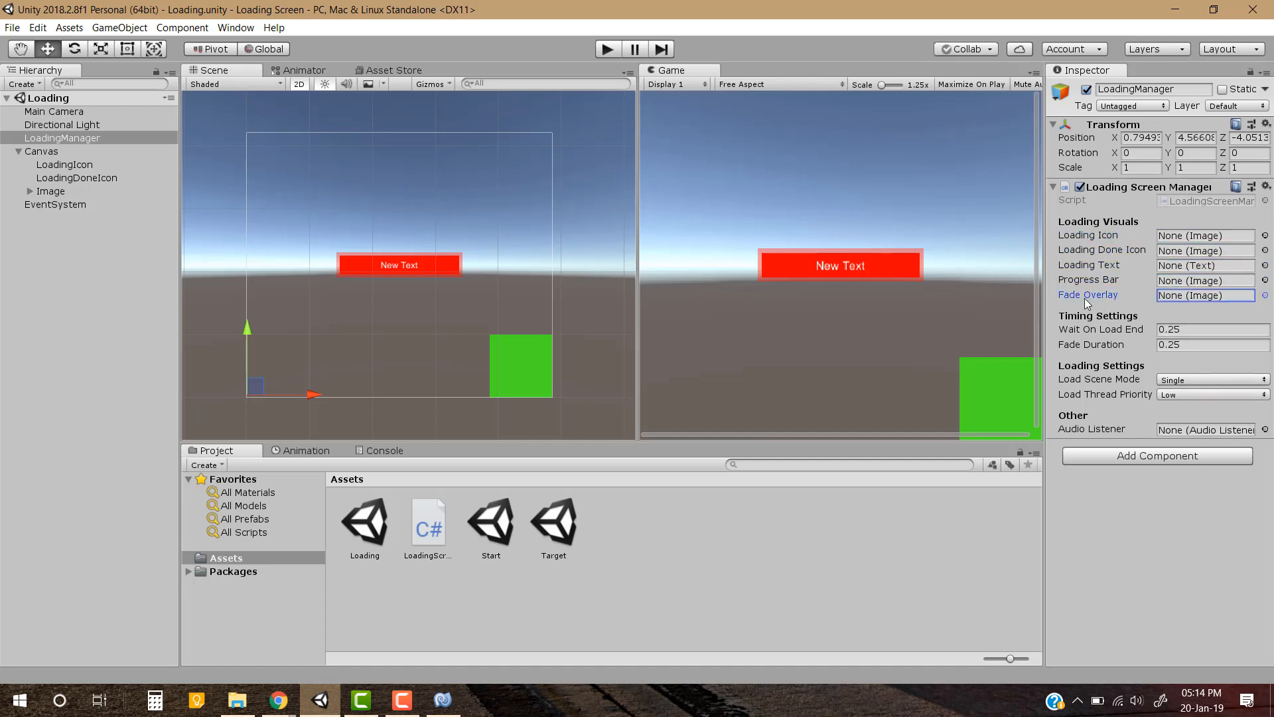
Add a UI Panel as a child of the Canvas
click(45, 153)
right_click(53, 154)
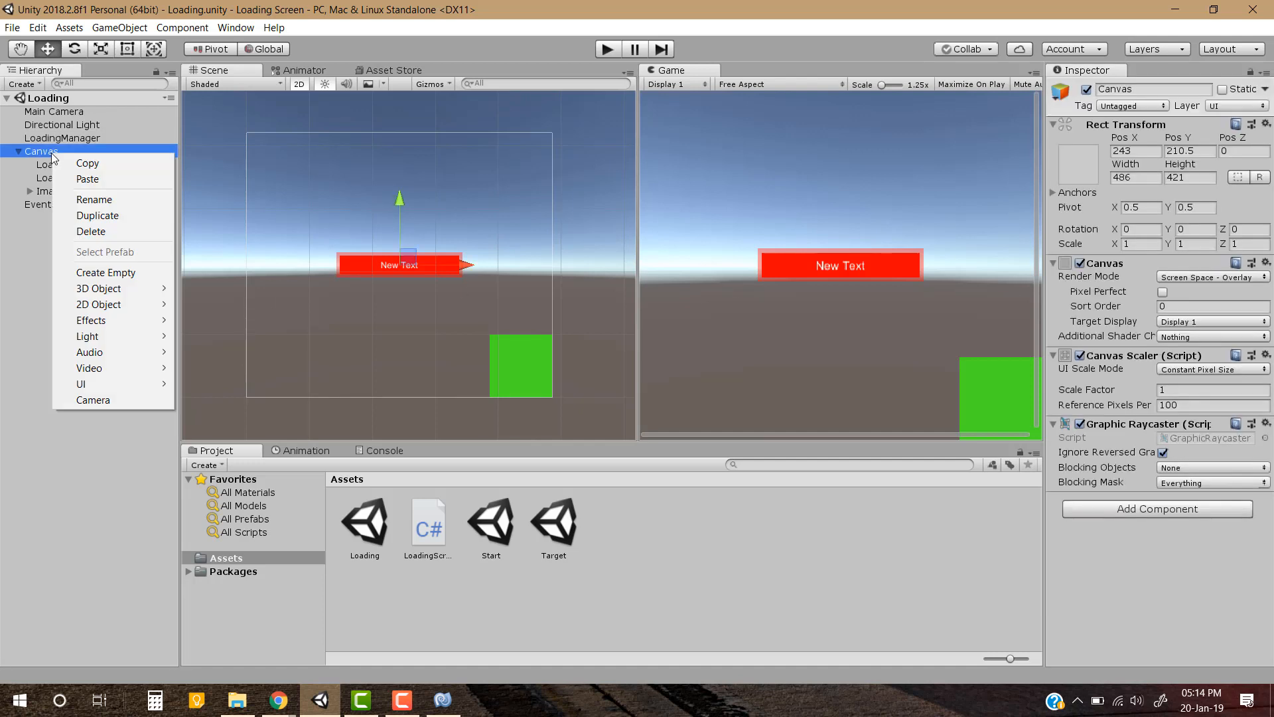
mouse_move(126, 385)
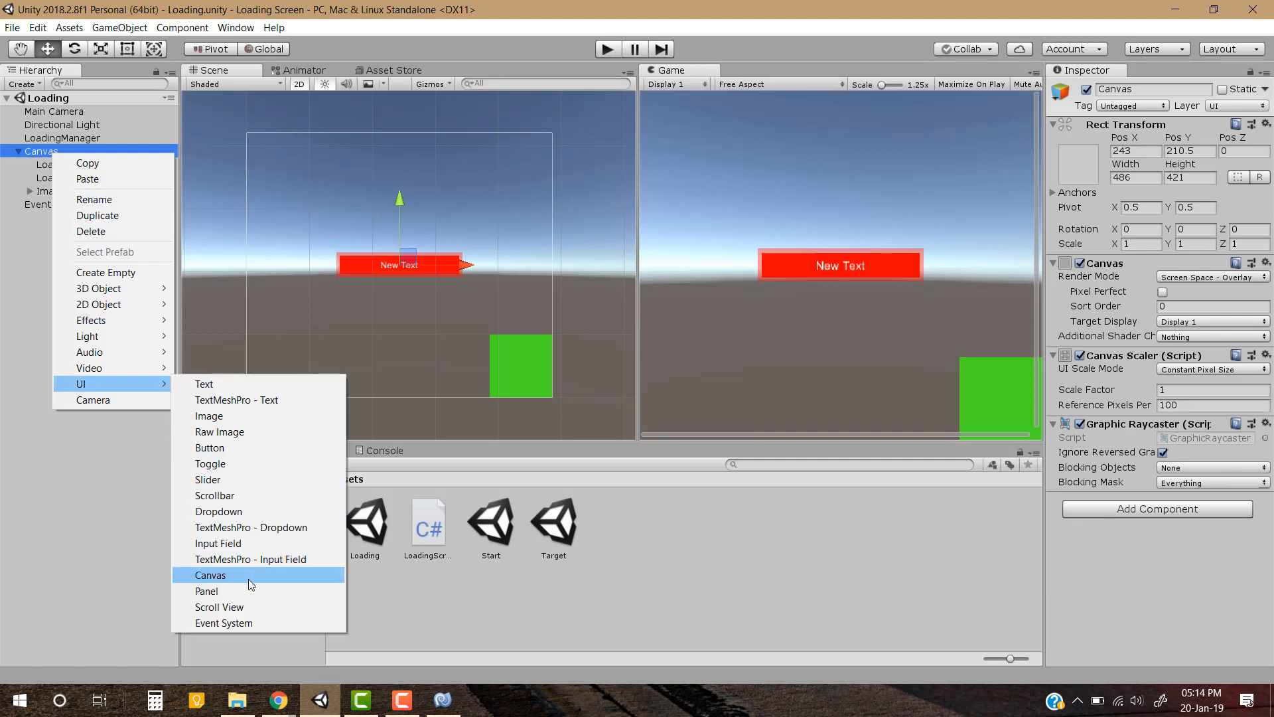
click(206, 591)
click(1078, 163)
Set the Panel's color to blue 0052FF with alpha 200 and save the scene
click(1197, 324)
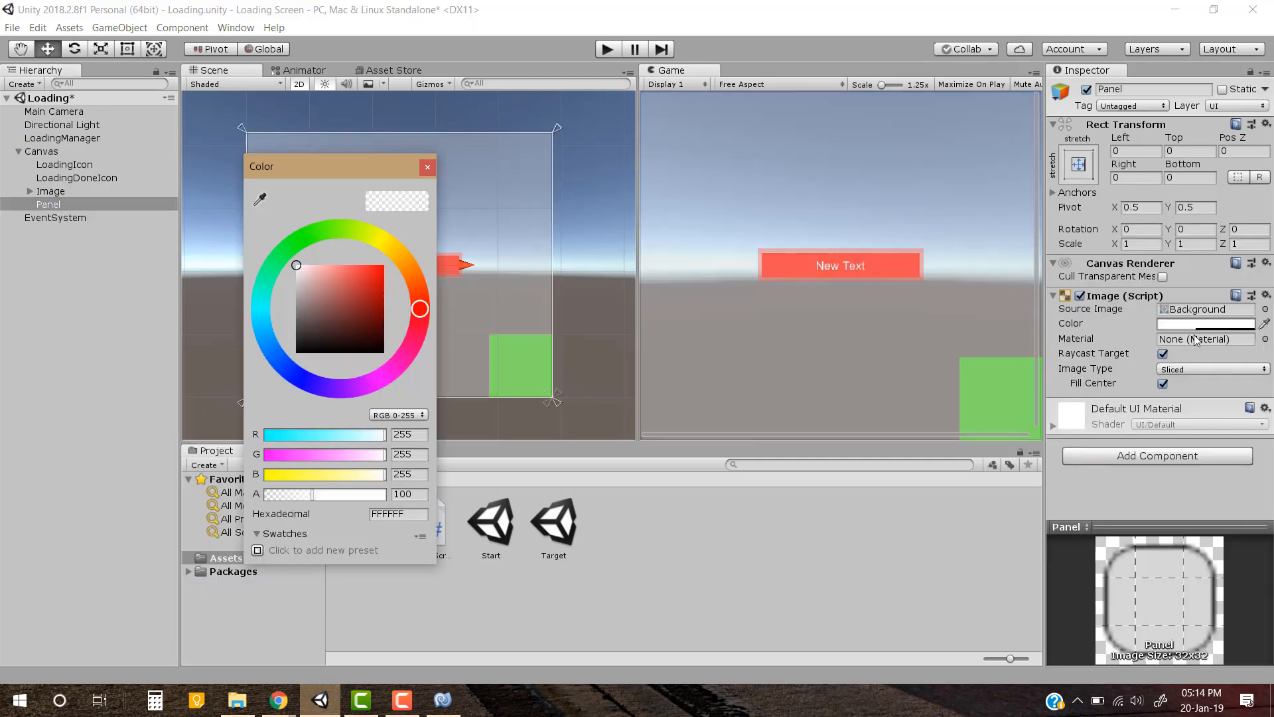
click(317, 281)
click(280, 361)
click(383, 265)
click(427, 168)
middle_drag(438, 187, 427, 187)
click(1201, 324)
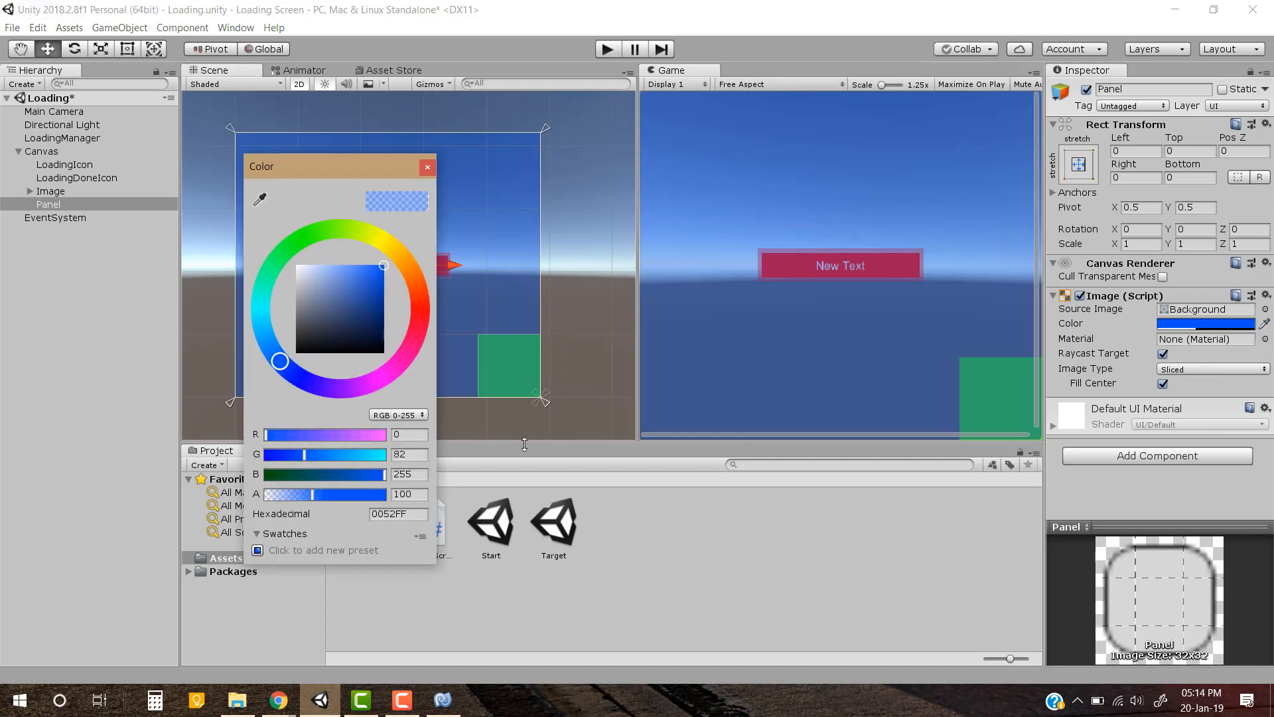
text(200)
key(Return)
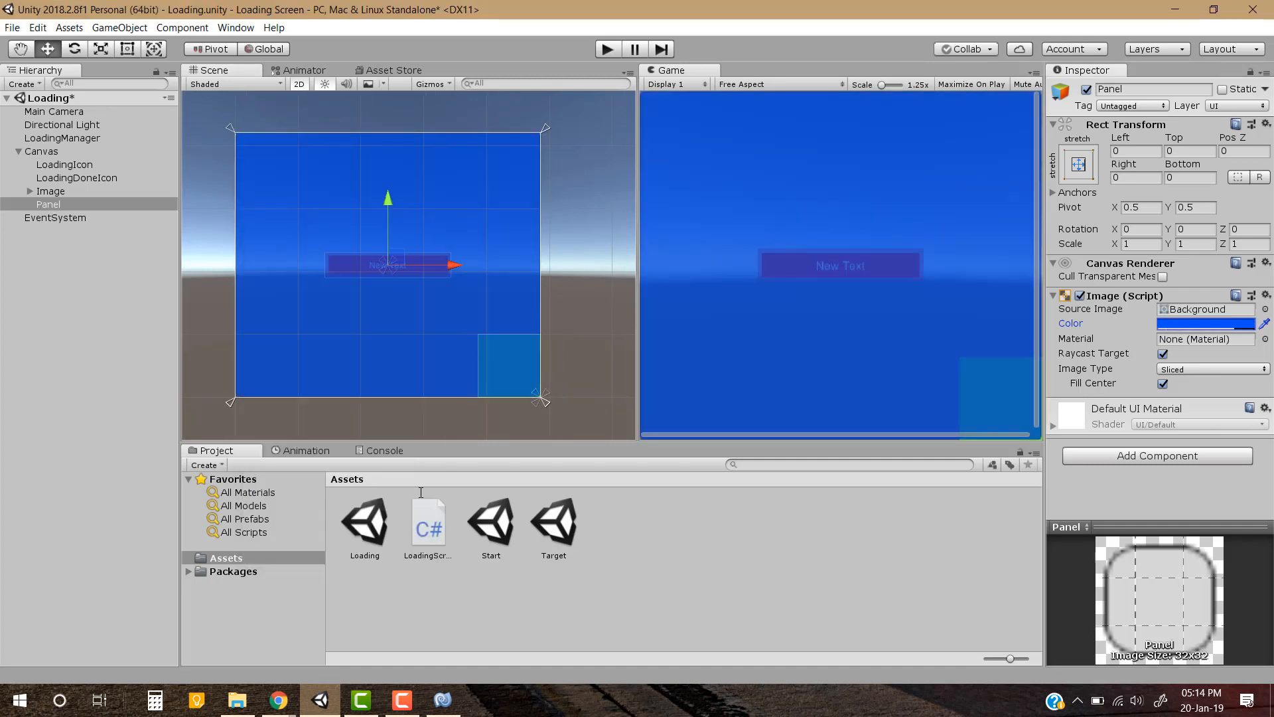
key(ctrl+s)
click(42, 337)
Assign LoadingIcon, LoadingDoneIcon, the bar's Text, its child Image and the Panel to the LoadingManager's matching Loading Visuals fields
click(73, 138)
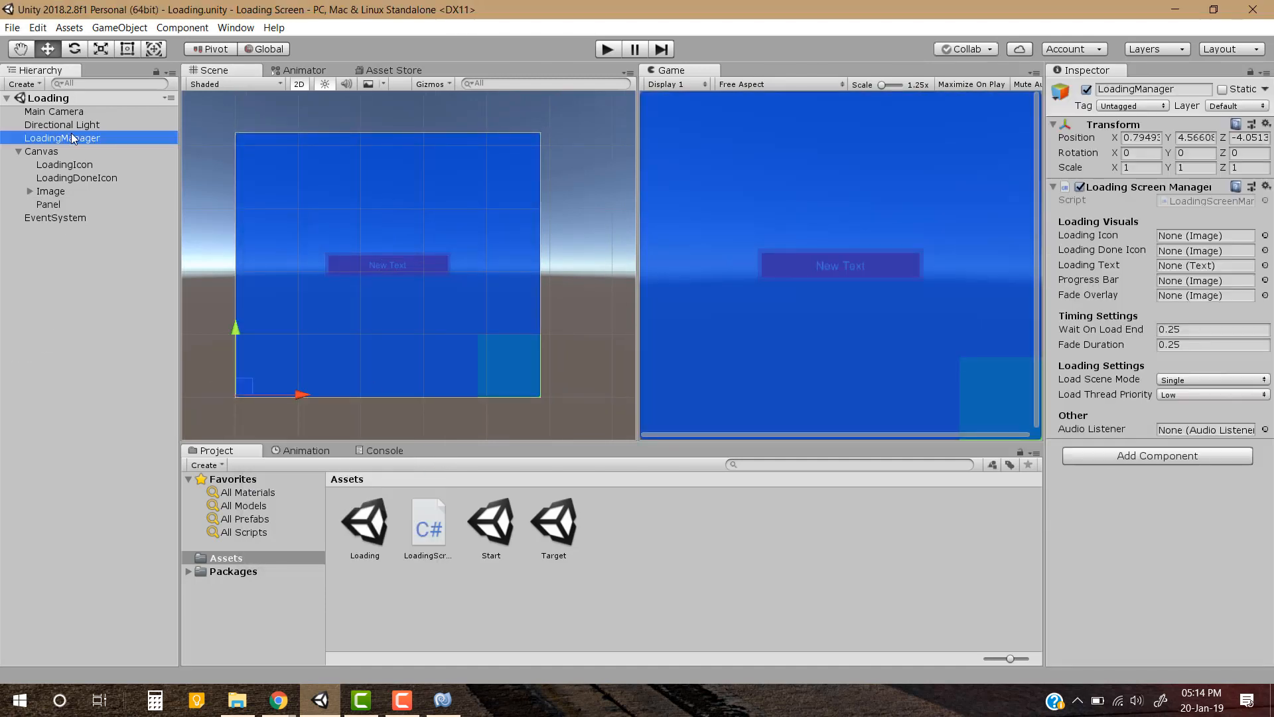
click(29, 191)
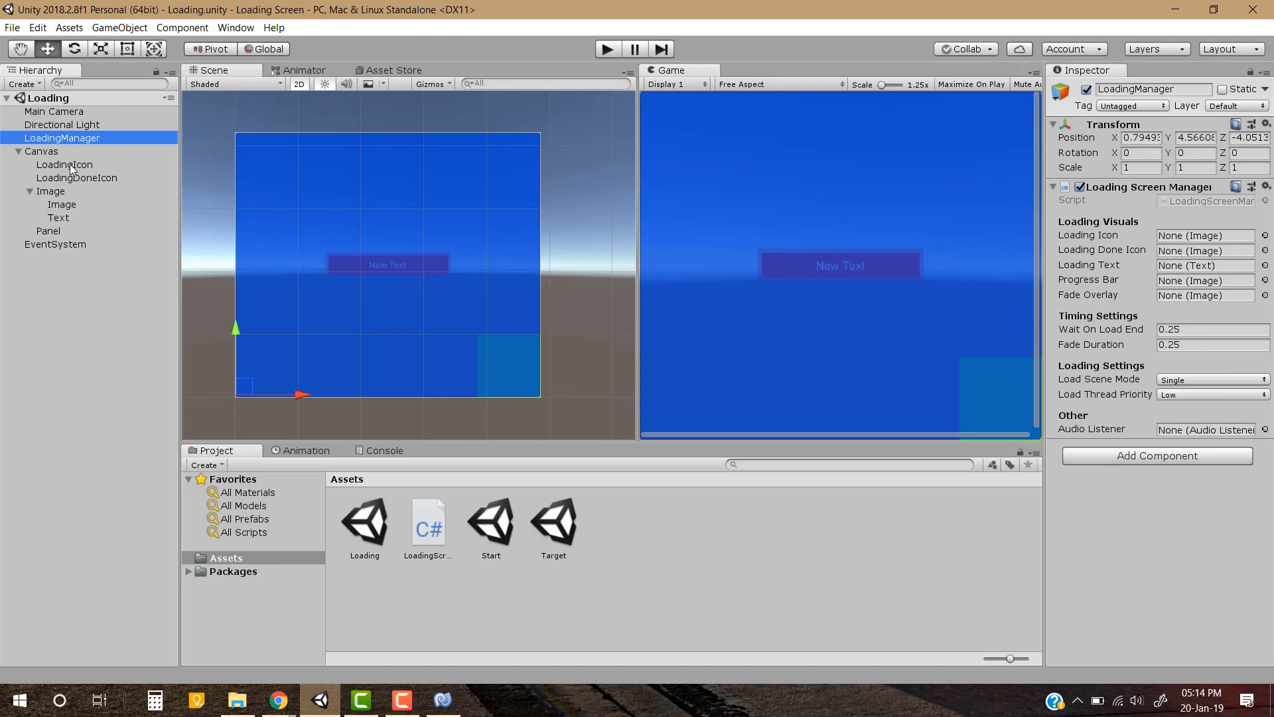
drag(70, 165, 1235, 250)
drag(67, 216, 1188, 265)
drag(62, 205, 1187, 280)
drag(70, 230, 1181, 296)
Rename the Panel to FadeOverlayPanel, save the scene and check the LoadingManager's references
click(100, 230)
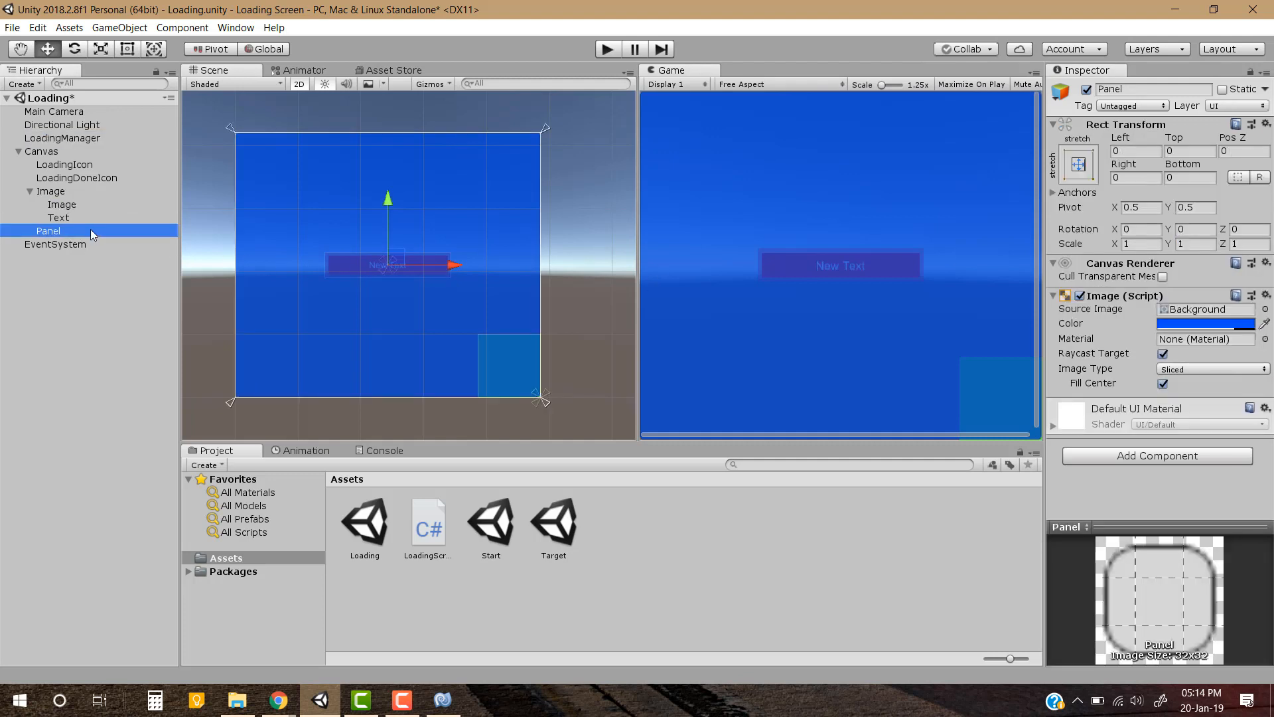
click(90, 229)
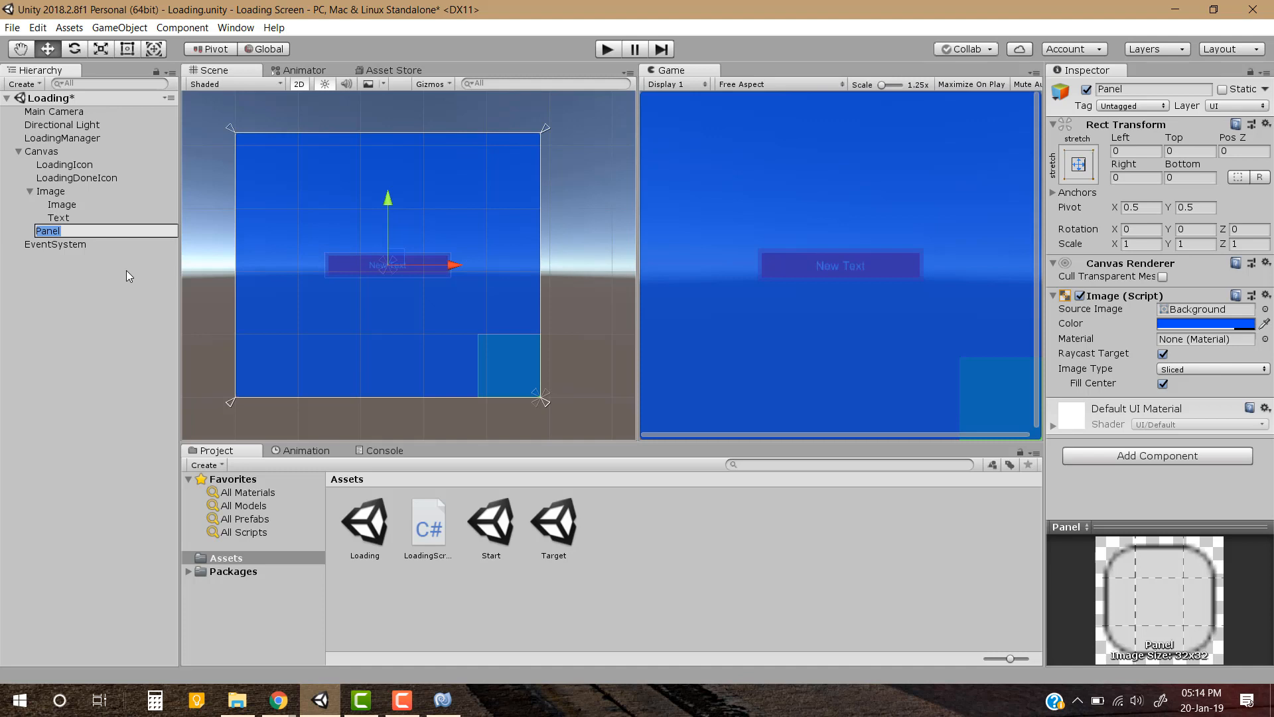
key(Home)
text(FadeOverlay)
key(Return)
key(ctrl+s)
click(91, 378)
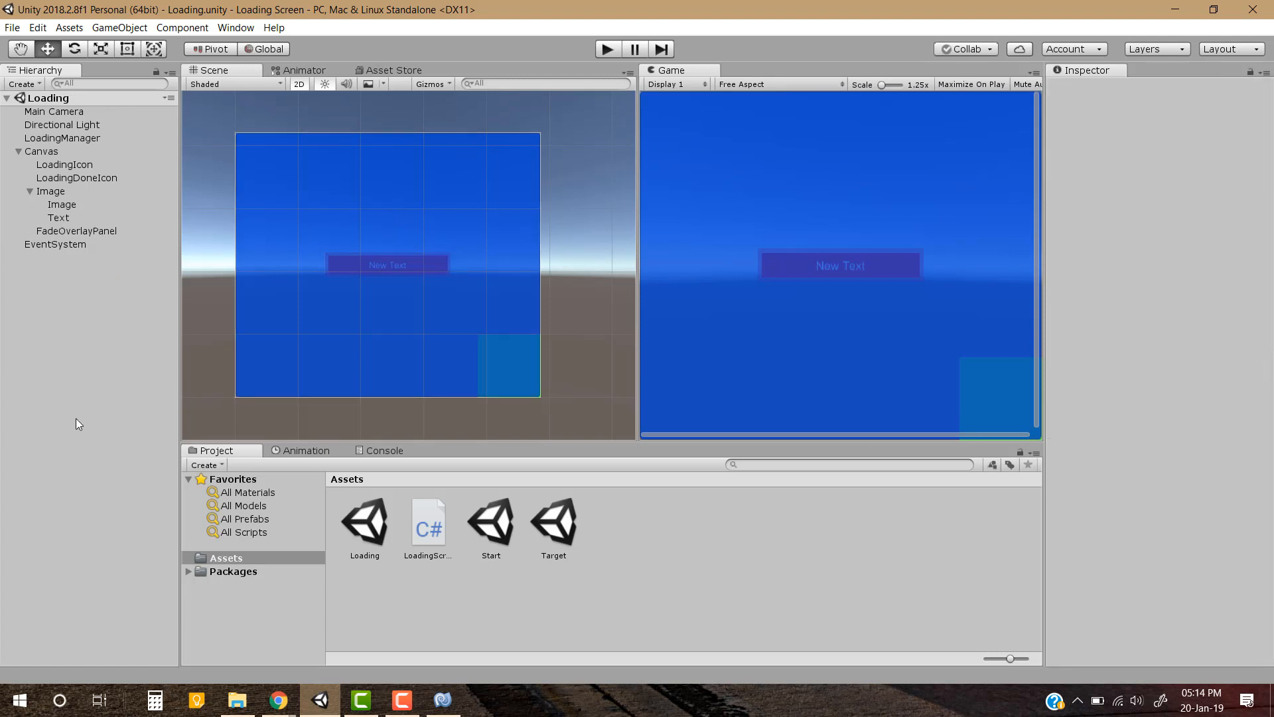
click(94, 138)
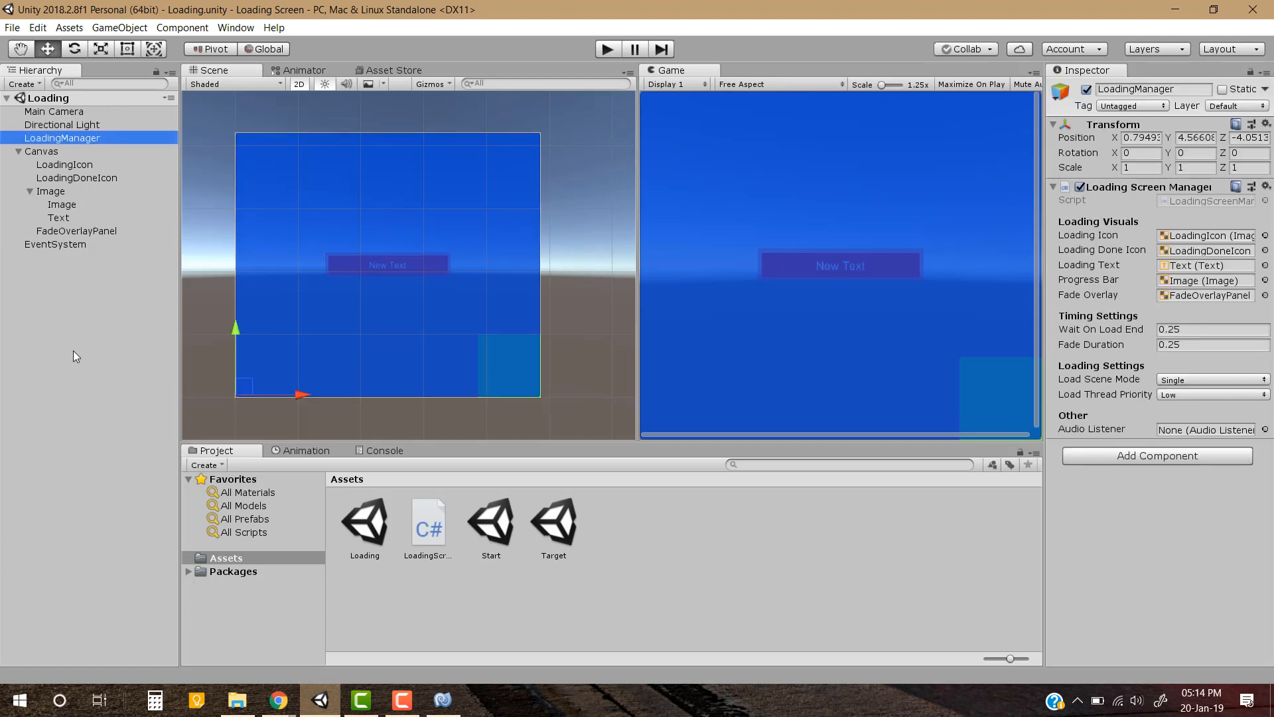
click(58, 428)
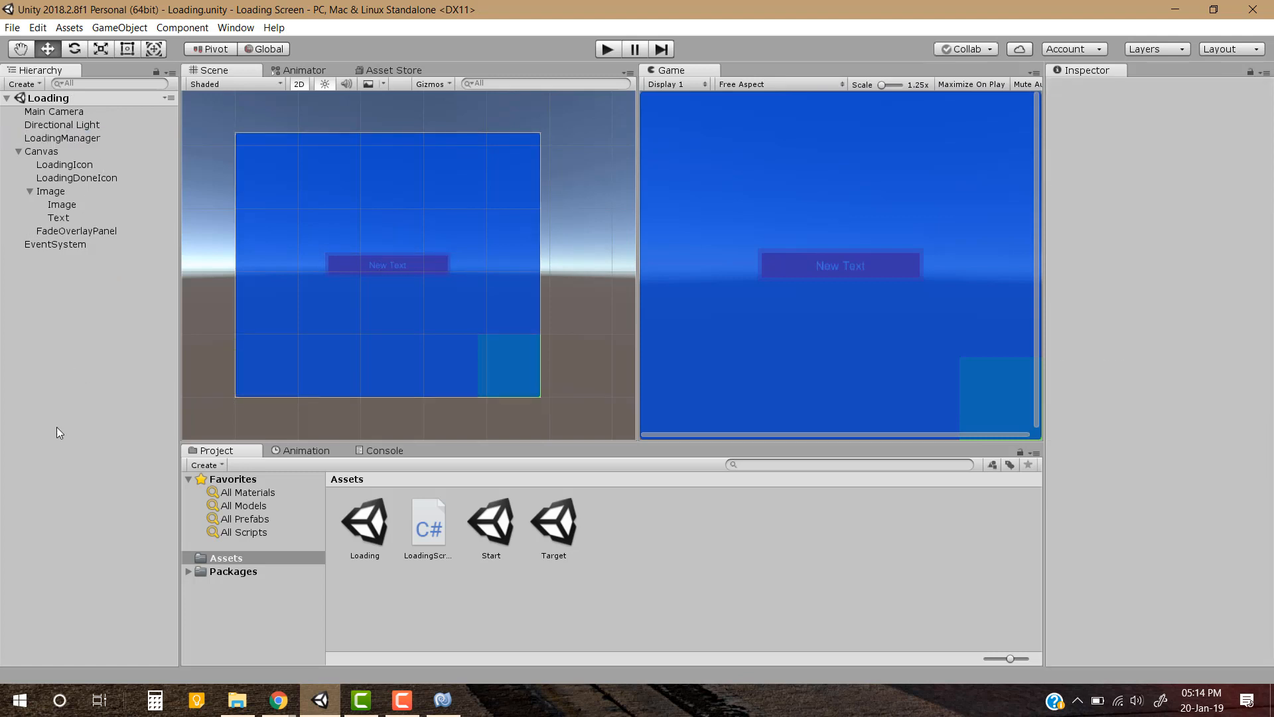
Open the Start scene and add a UI Button to it
double_click(491, 529)
click(503, 612)
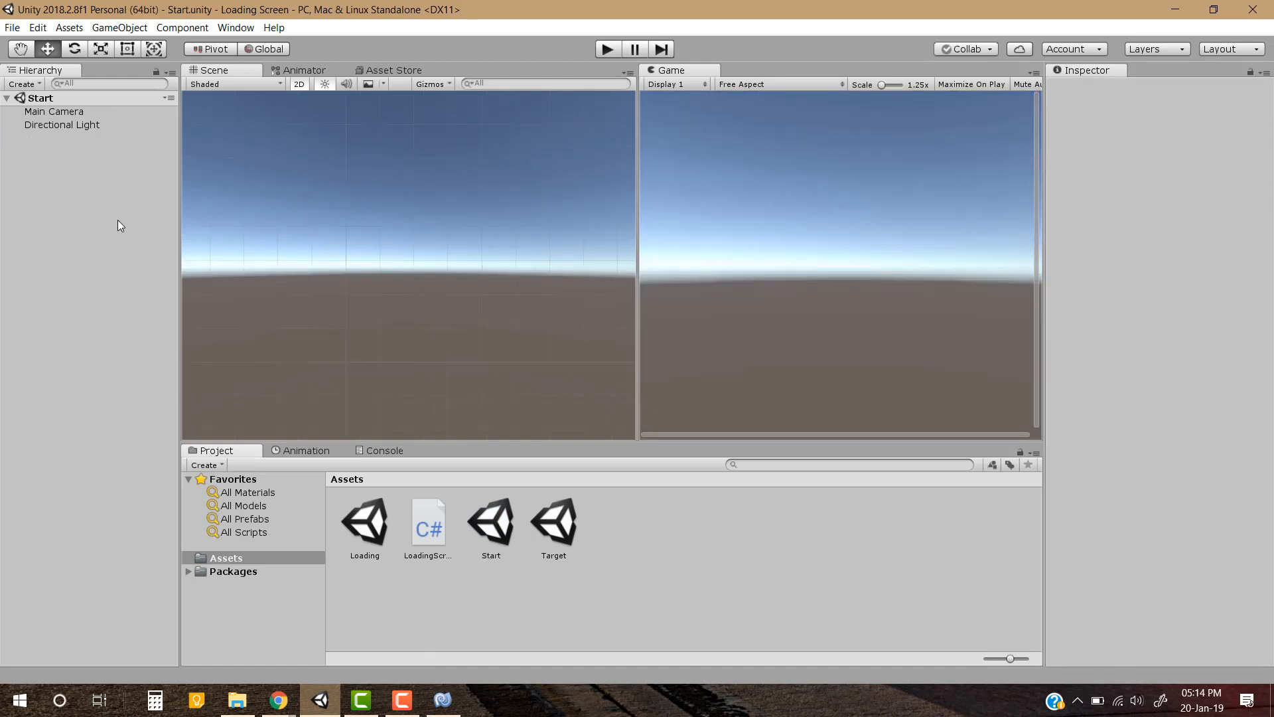
right_click(51, 182)
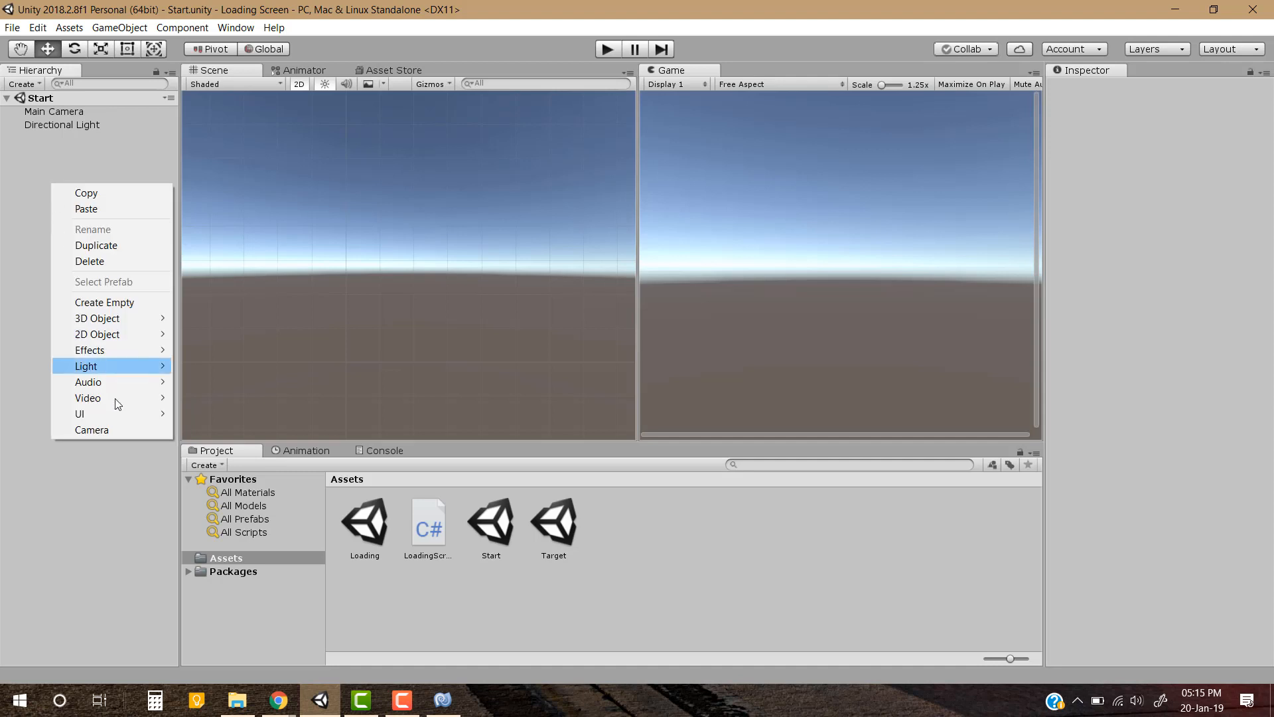
mouse_move(122, 416)
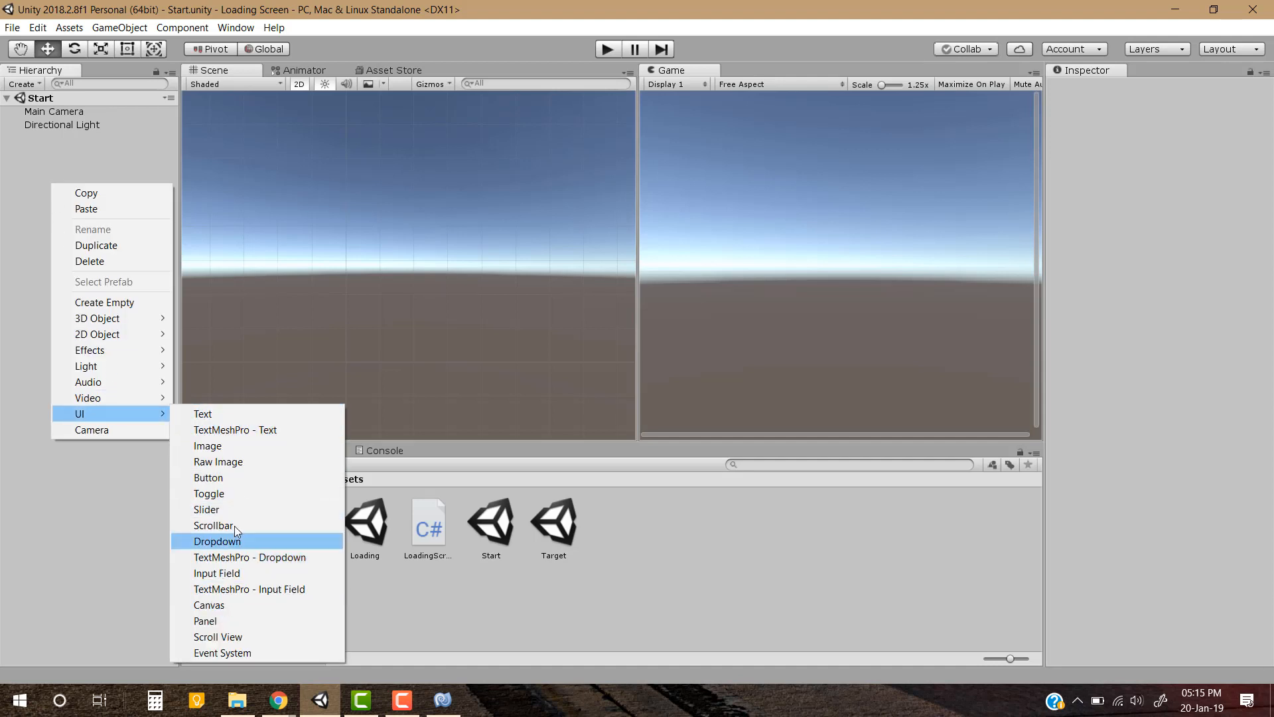
click(239, 477)
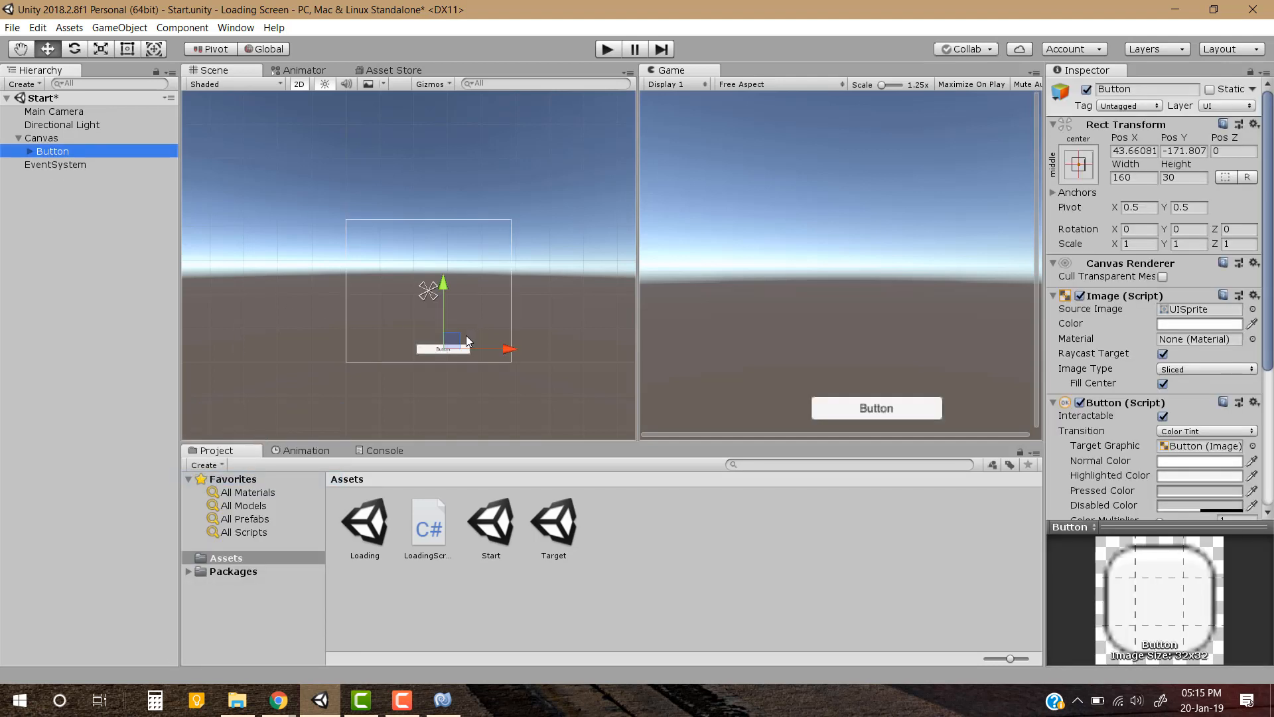
Position the Button at the middle center of the Canvas and save the scene
scroll(468, 341, up, 2)
click(1078, 164)
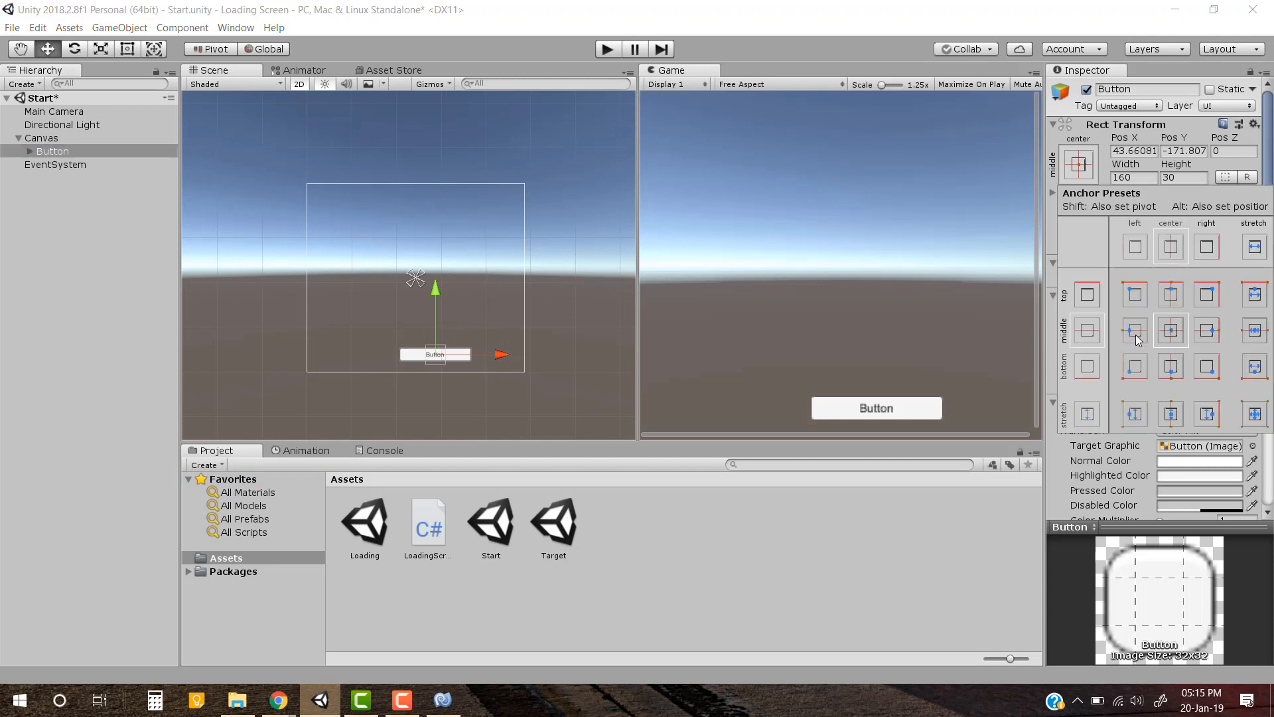
alt+click(1171, 330)
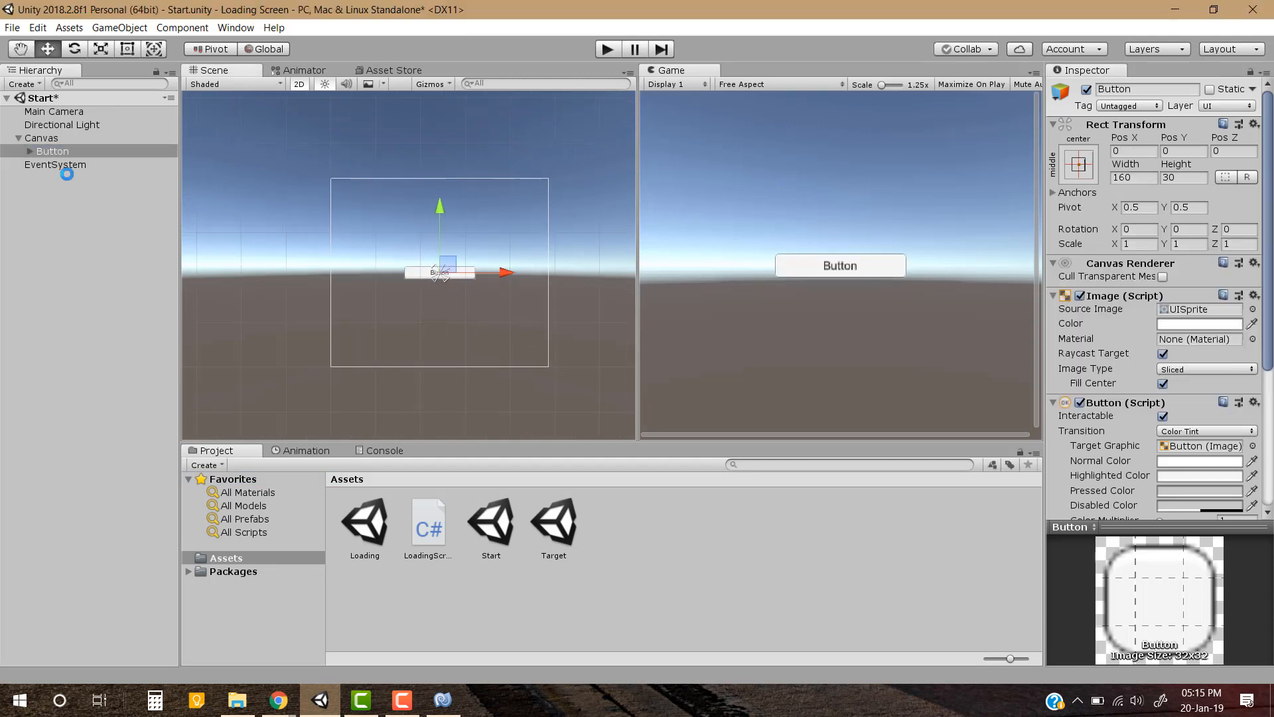
key(ctrl+s)
Set the Button's label text to "Go to the next Scene" and save the scene
click(79, 151)
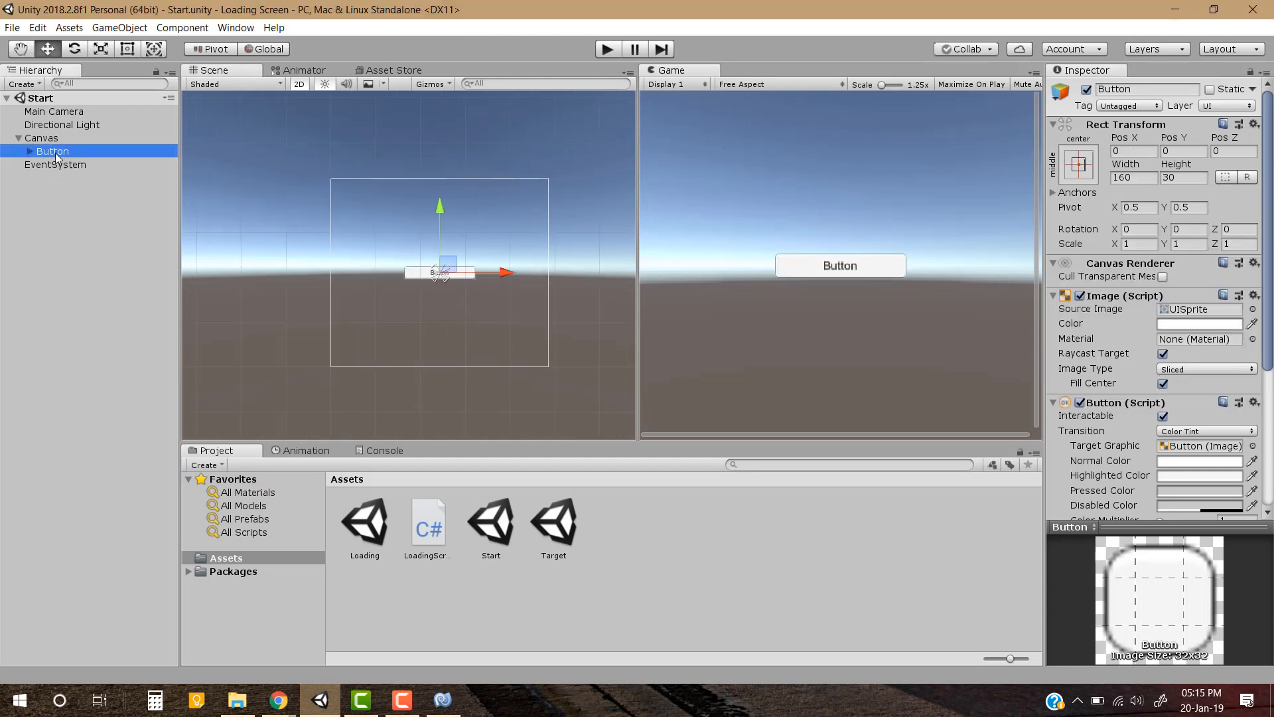
key(Right)
key(Down)
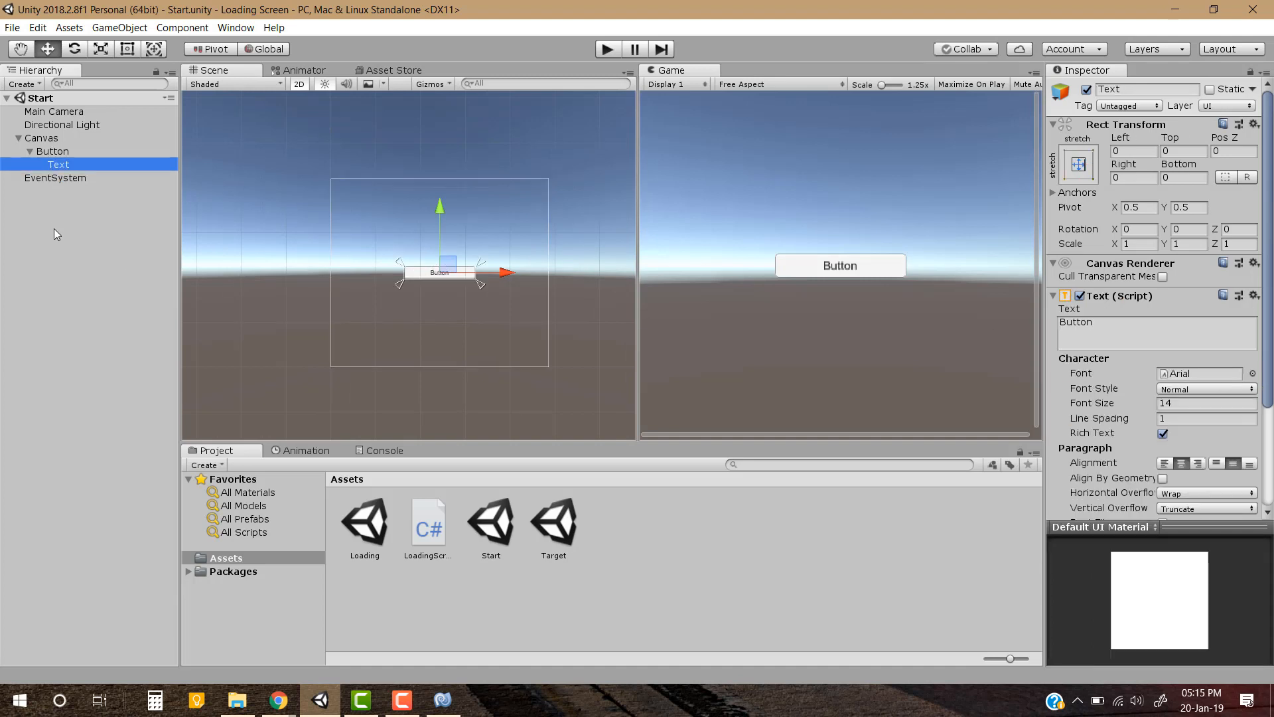
click(1227, 334)
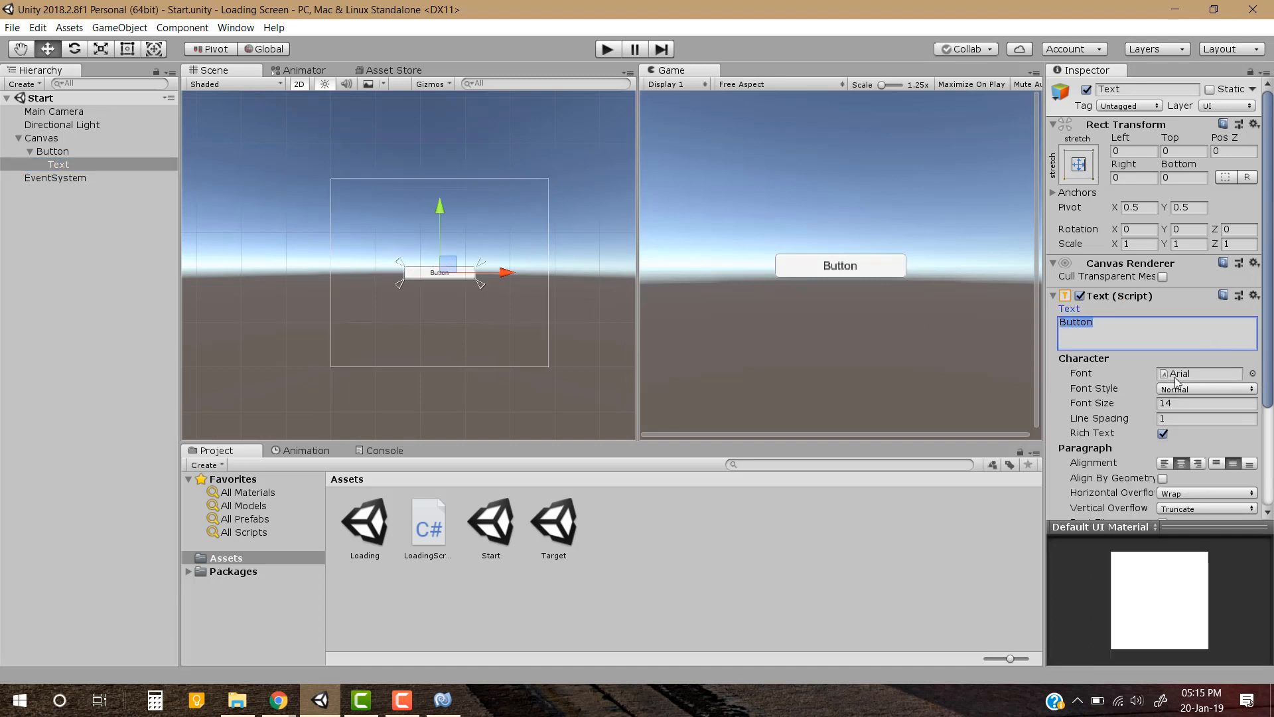
text(Go to )
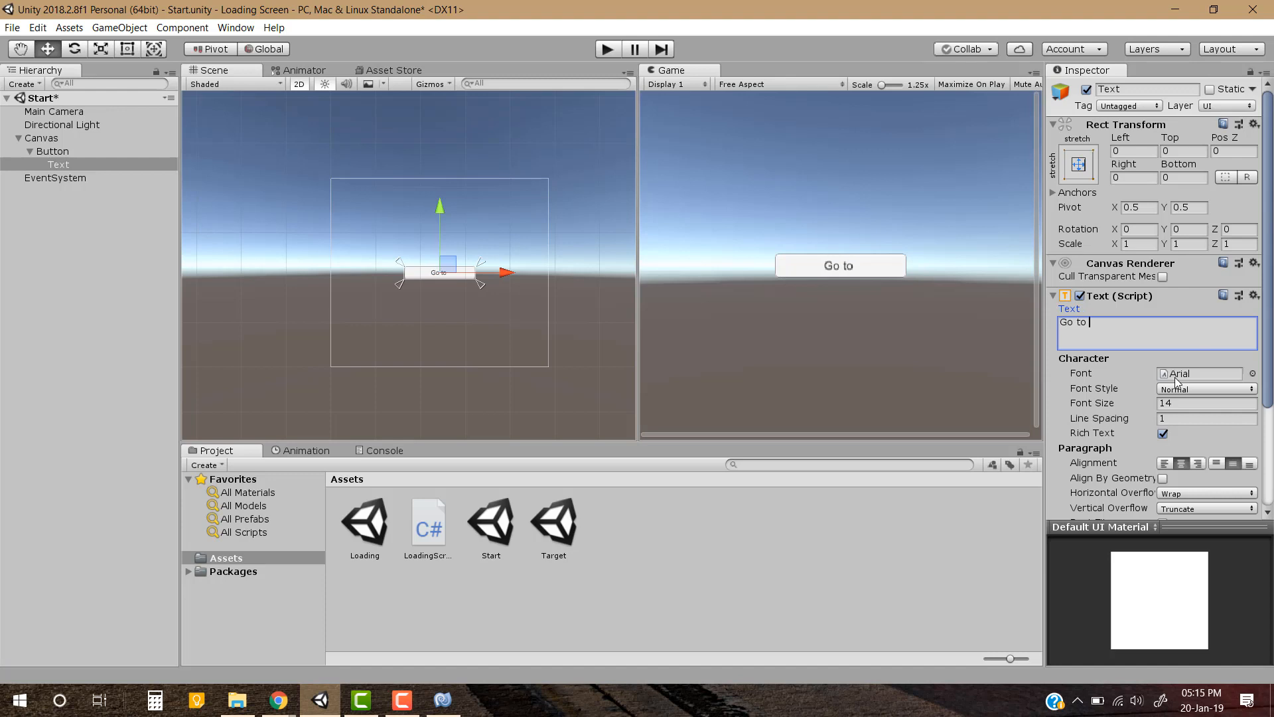
text(the next s)
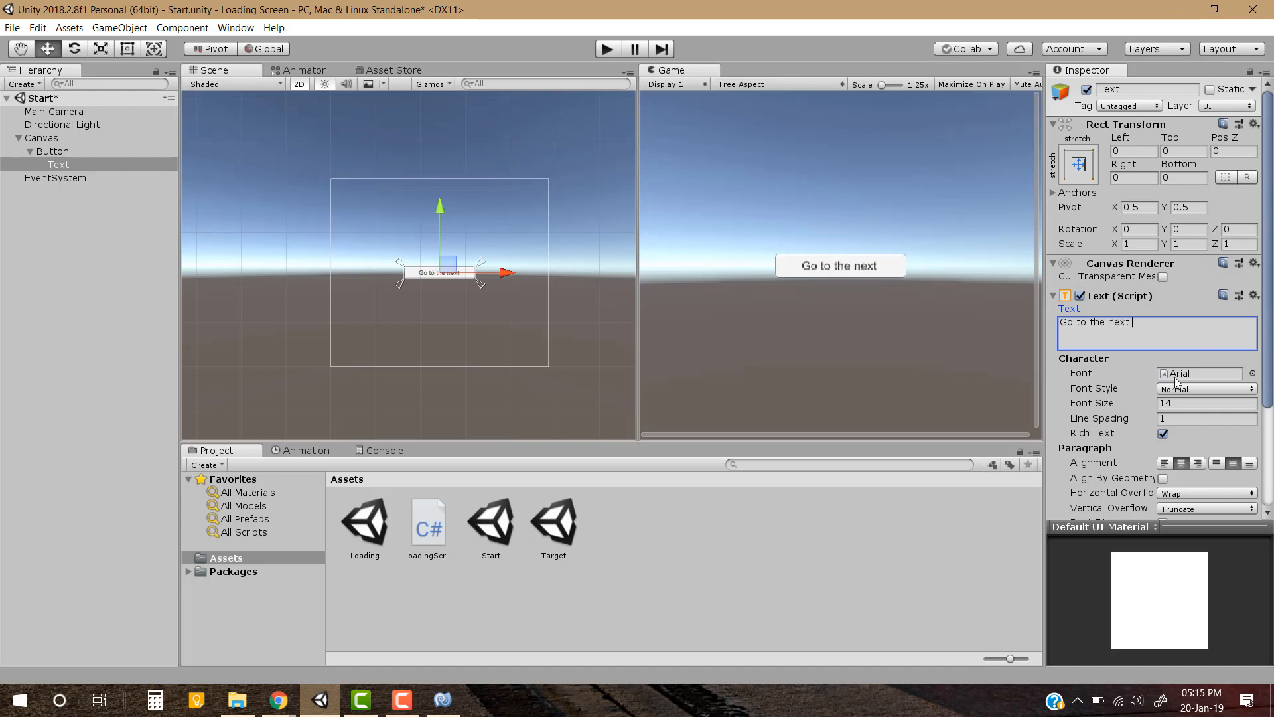
key(BackSpace)
text(Scene)
key(Return)
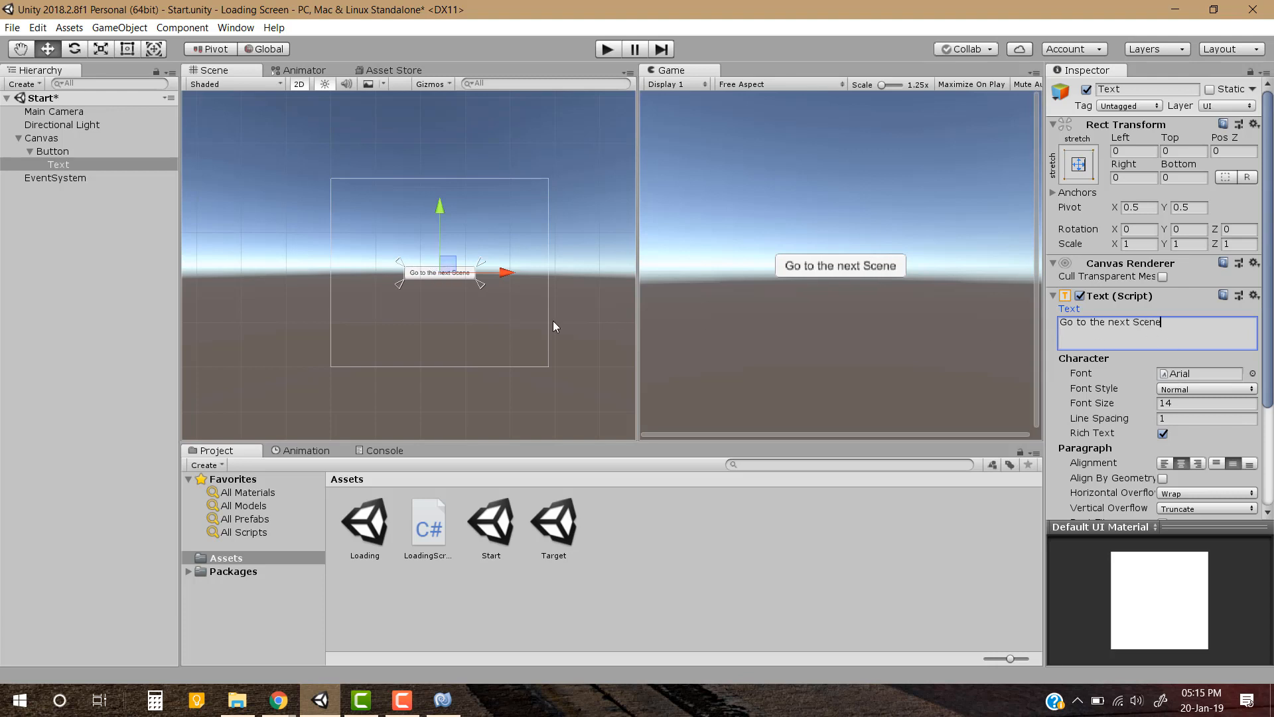
click(86, 356)
key(ctrl+s)
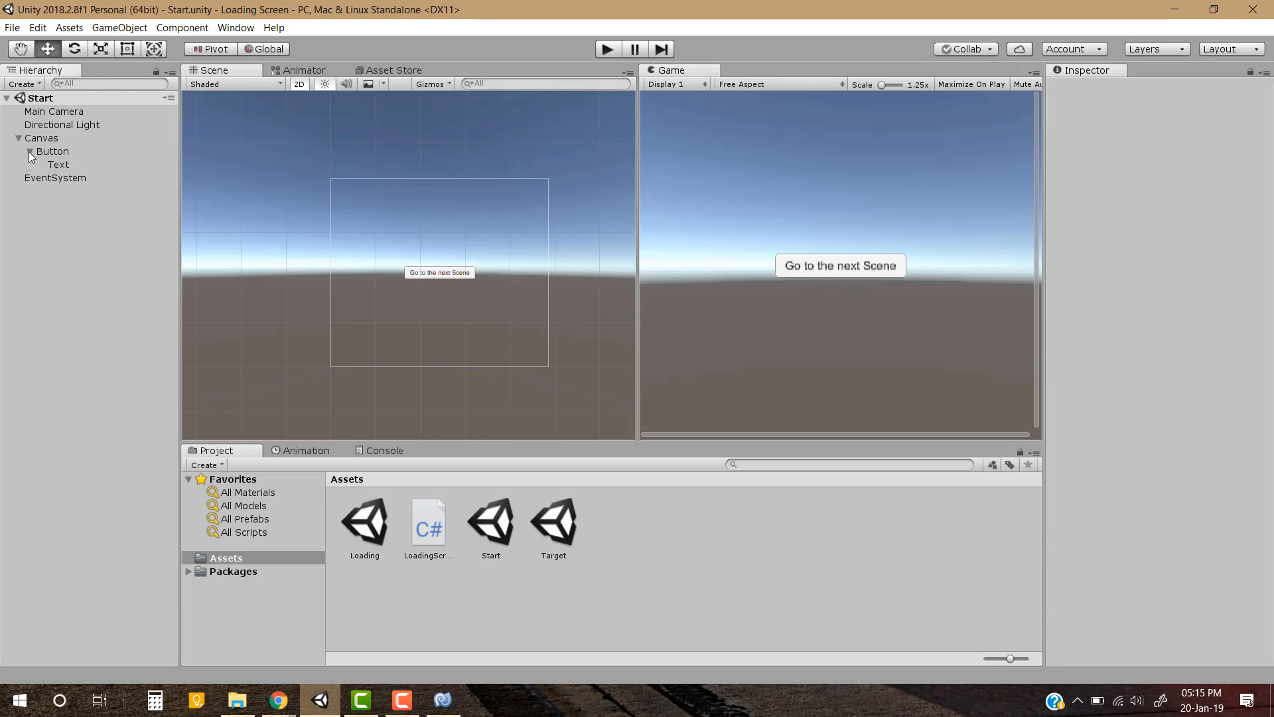
Add a UI Text under the Canvas and set its anchor, pivot and position to top center
click(30, 151)
right_click(63, 138)
mouse_move(99, 370)
click(193, 369)
click(1078, 163)
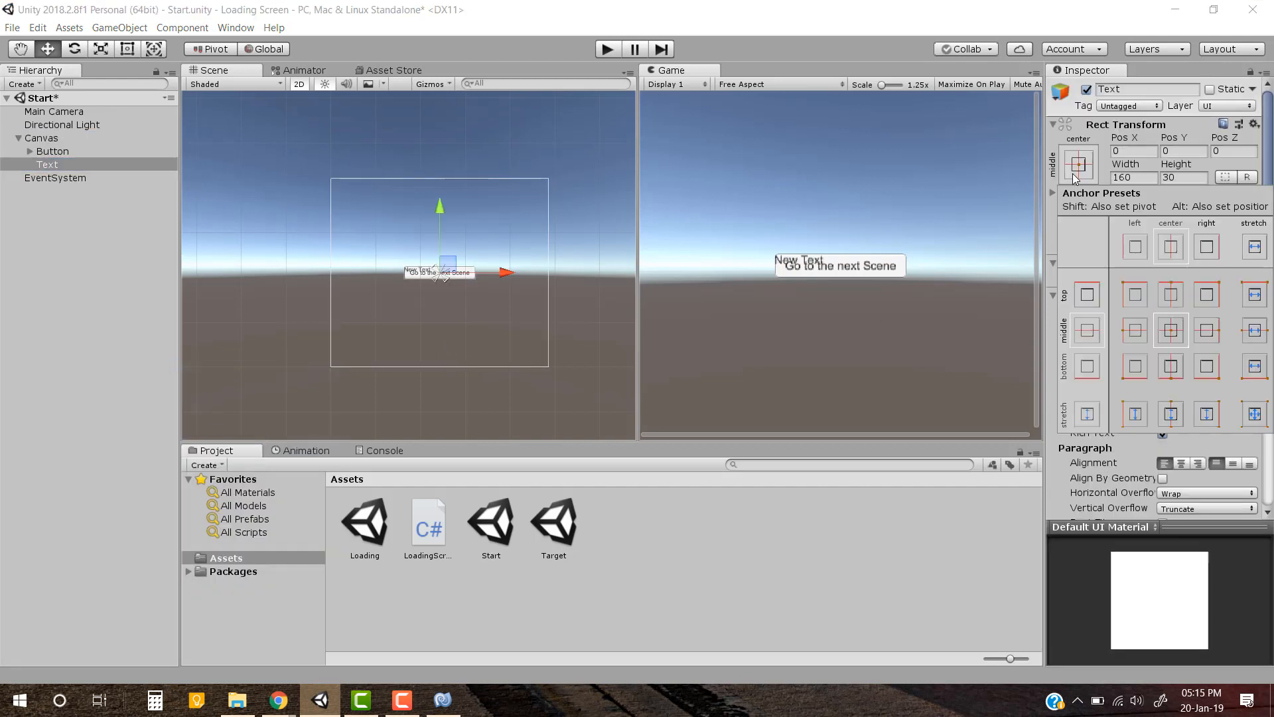
alt+shift+click(1174, 242)
Change the new Text's content to "Start Scene"
click(1151, 348)
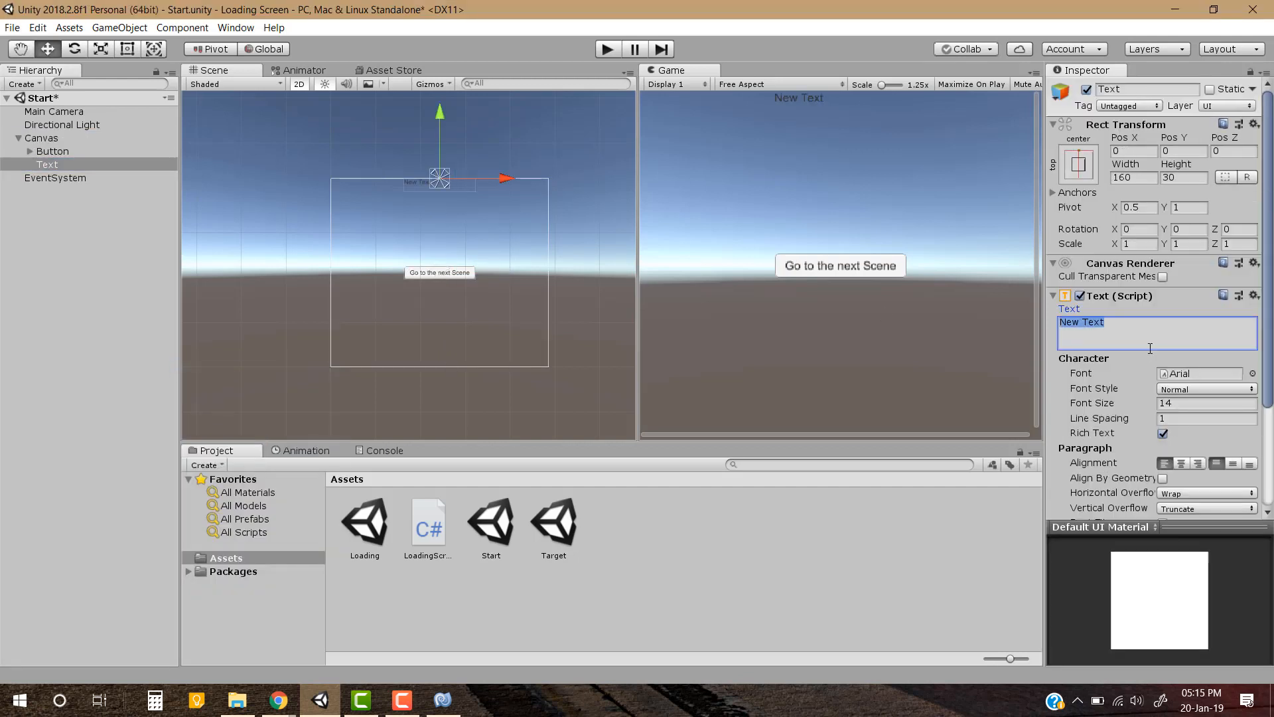
text(S)
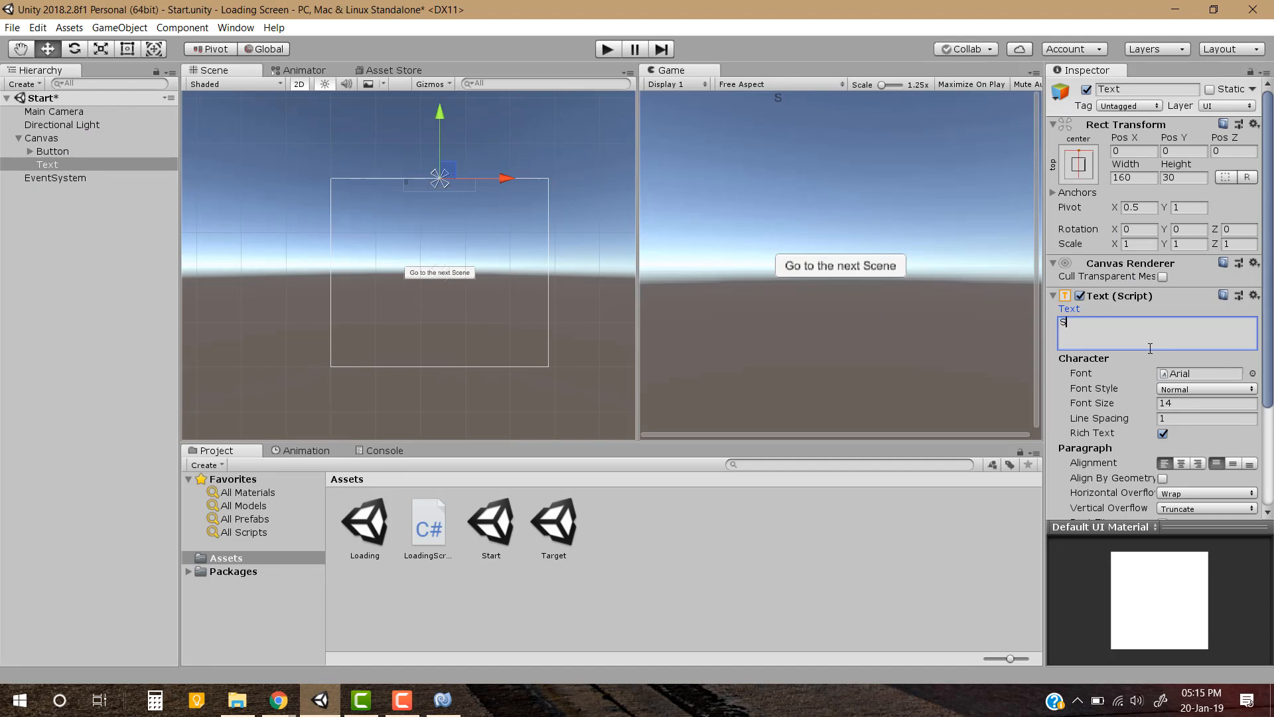
text(cene Start)
key(ctrl+a)
text(Srtart Scene)
Set the Start Scene text's width to 300 and height to 50
scroll(1108, 356, down, 2)
click(1136, 126)
text(300)
key(Tab)
text(50)
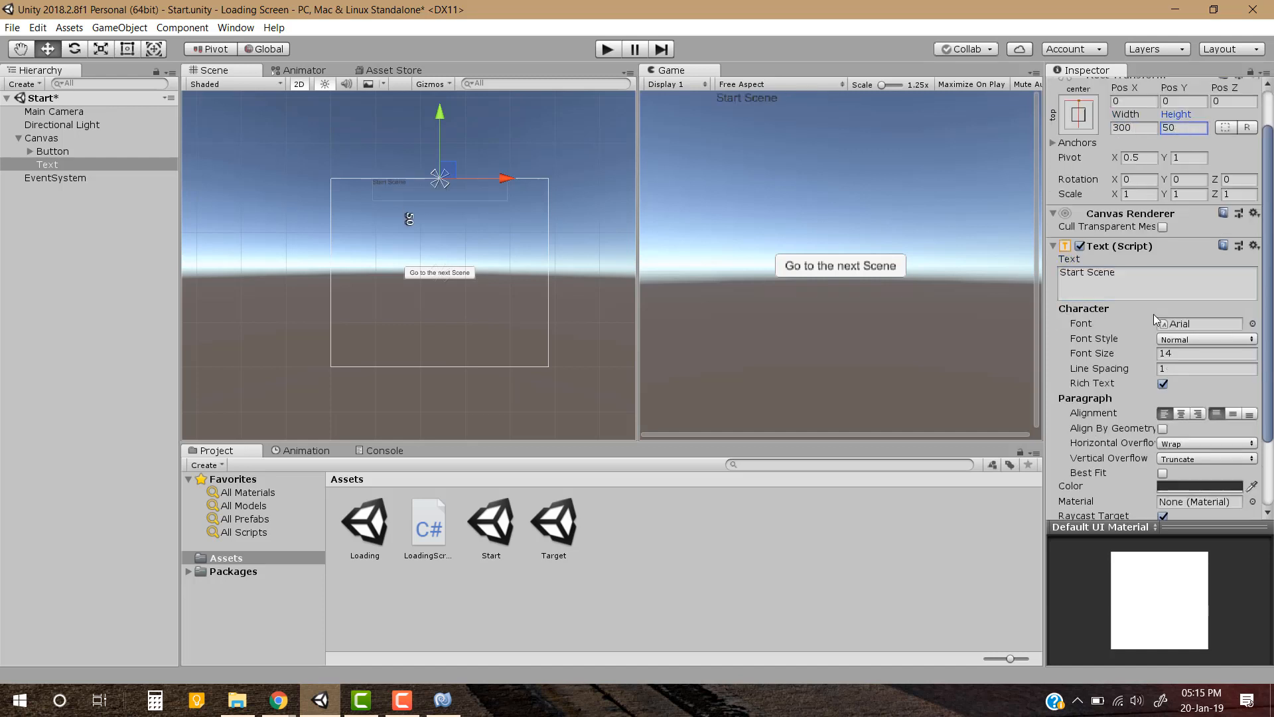
Set the Start Scene text's color to black and center it horizontally
click(1198, 486)
drag(311, 324, 300, 362)
click(1181, 414)
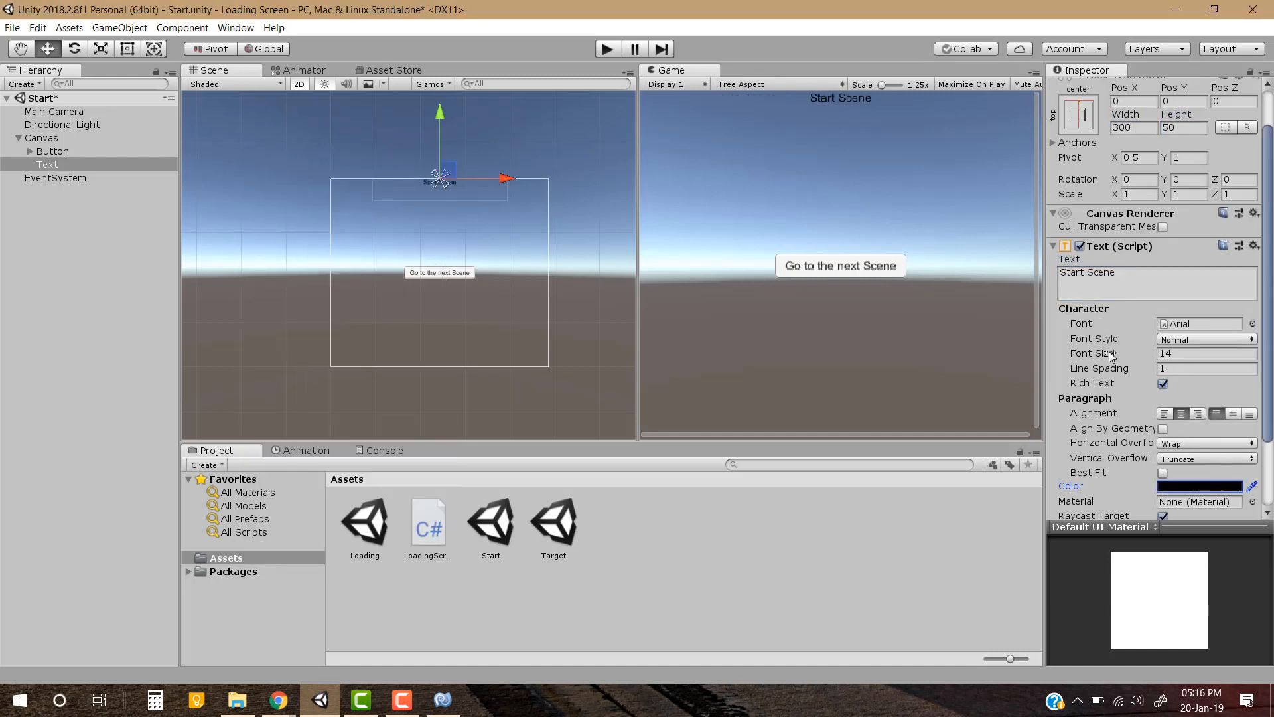
Set the Start Scene text's font size to 37 and save the scene
drag(1096, 357, 1120, 353)
click(81, 267)
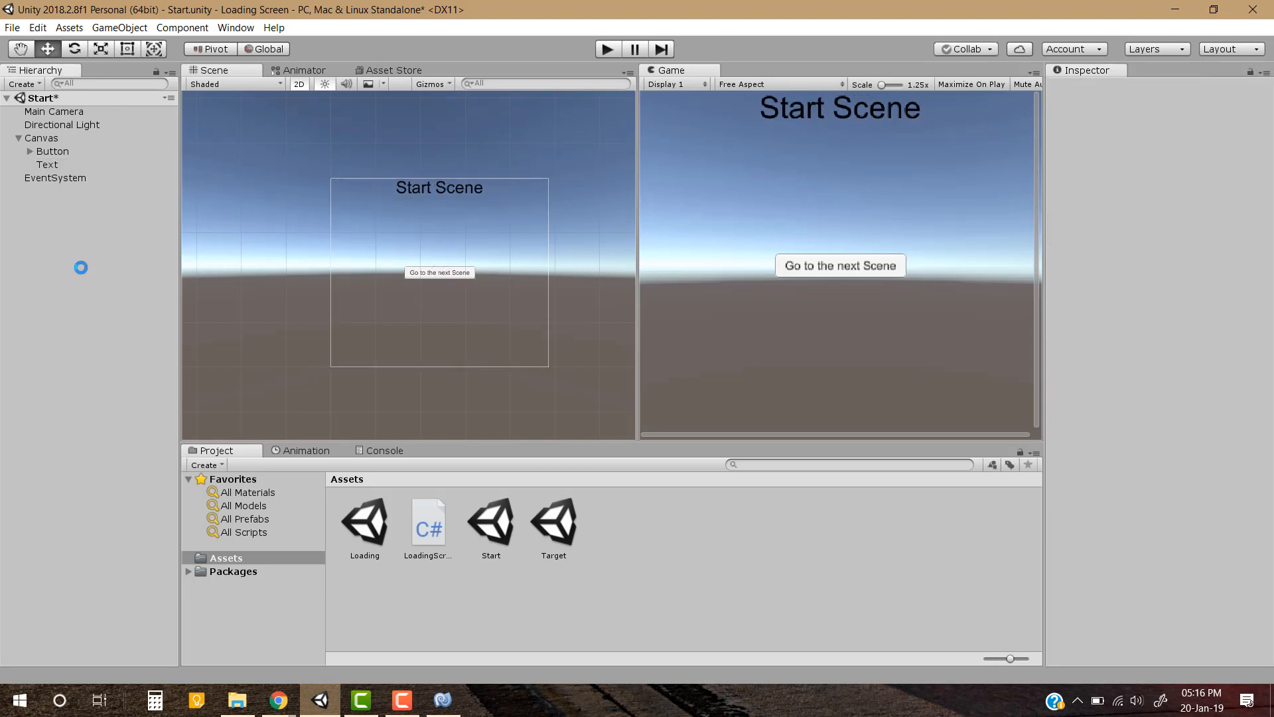
key(ctrl+s)
Open the Target scene to check its contents and return to the Start scene
double_click(563, 520)
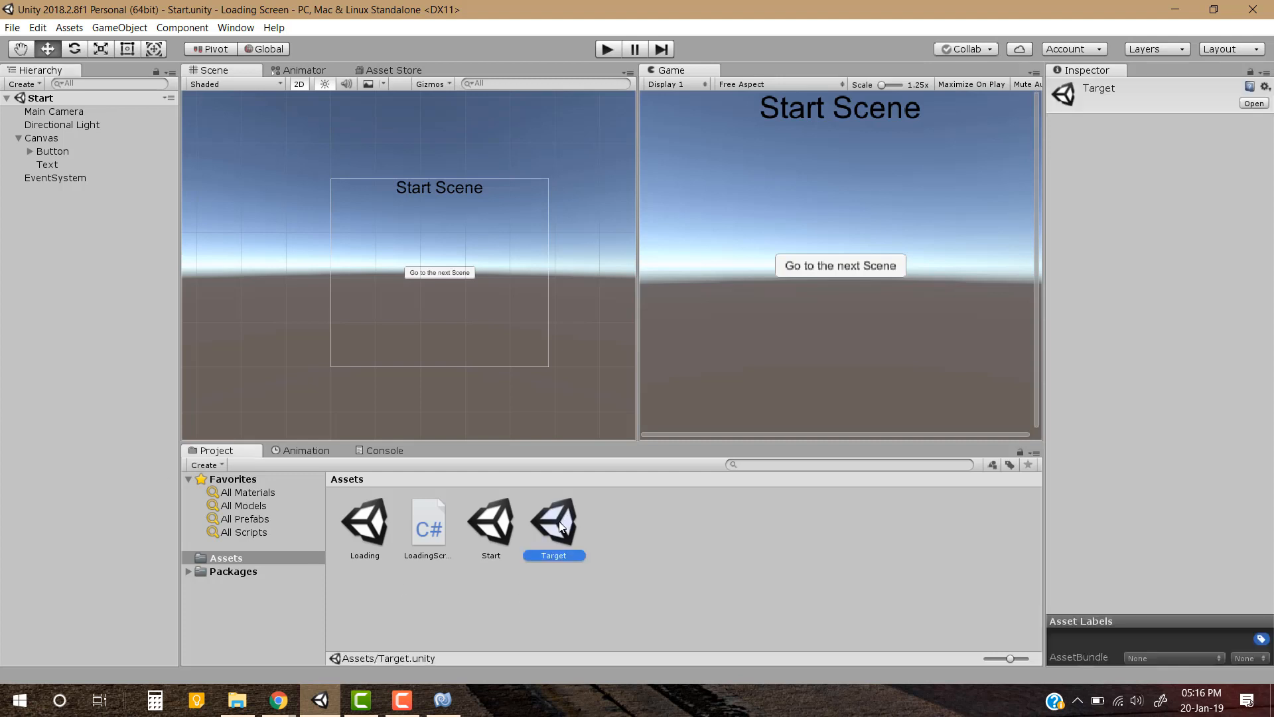
click(493, 538)
click(492, 603)
click(499, 529)
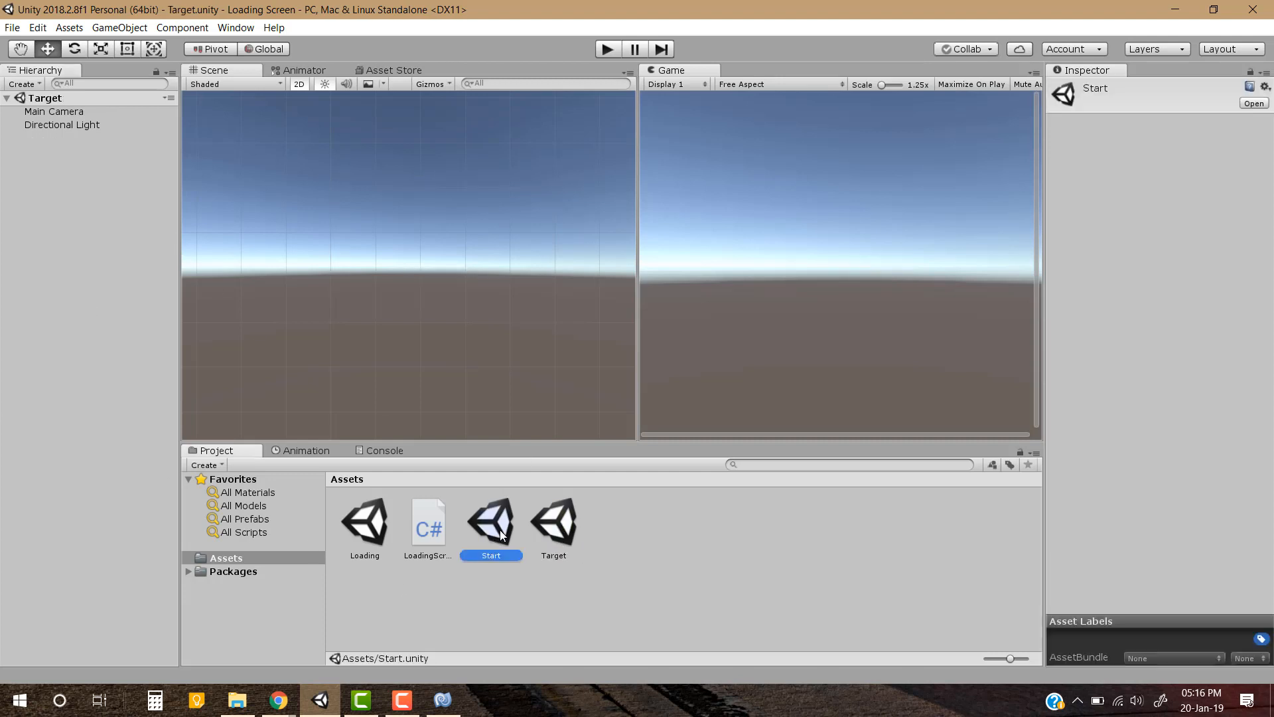
double_click(499, 529)
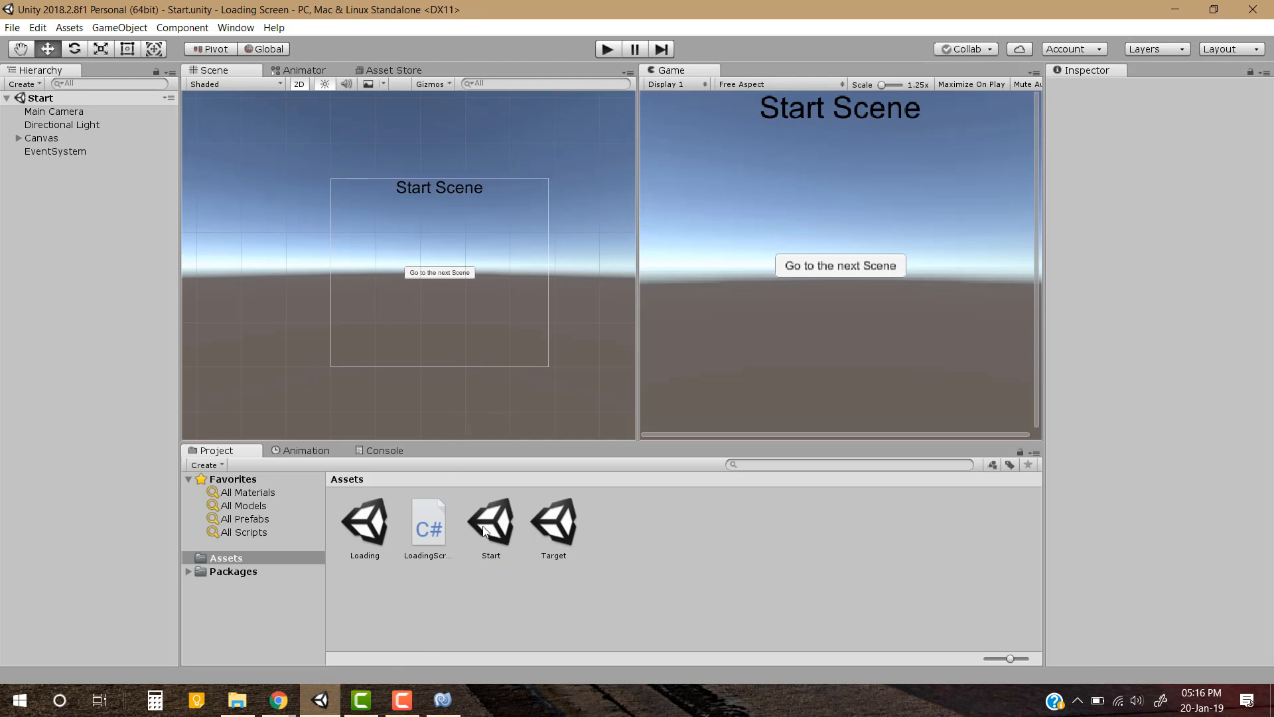
Delete the existing Target scene from the project assets
click(561, 520)
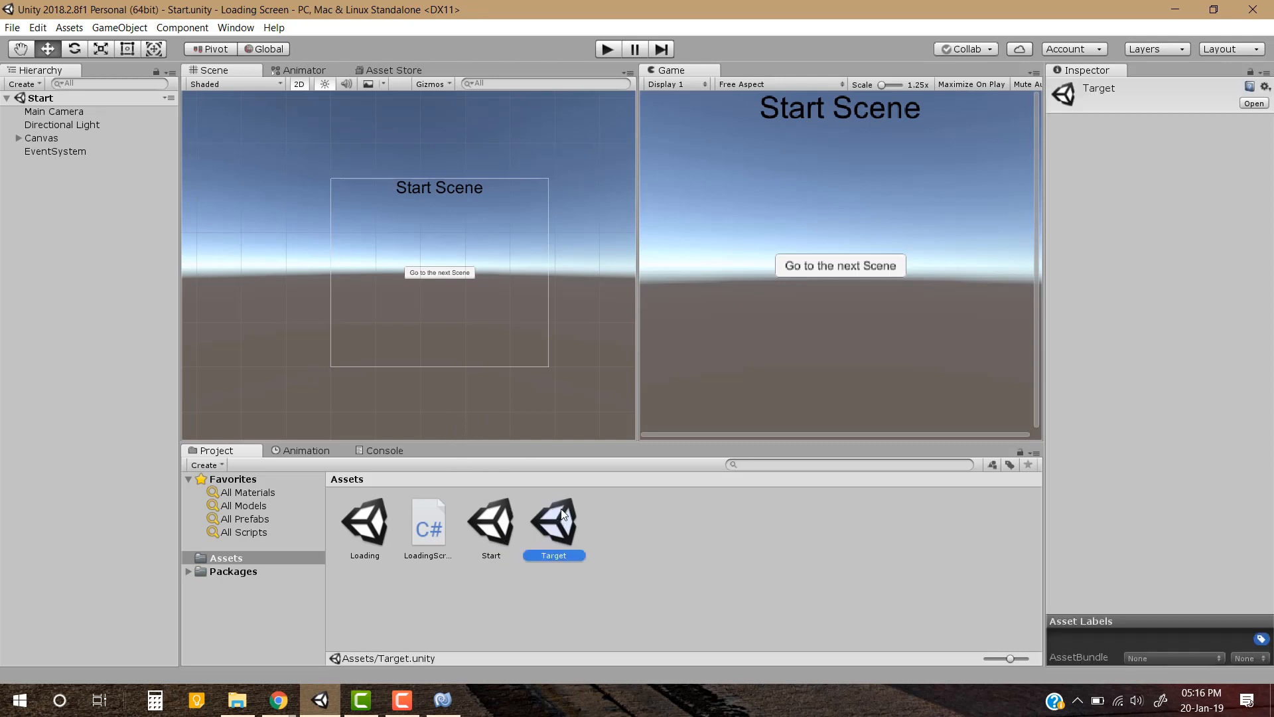
key(Delete)
key(Return)
Duplicate the Start scene asset, name the copy Target and open it
click(492, 531)
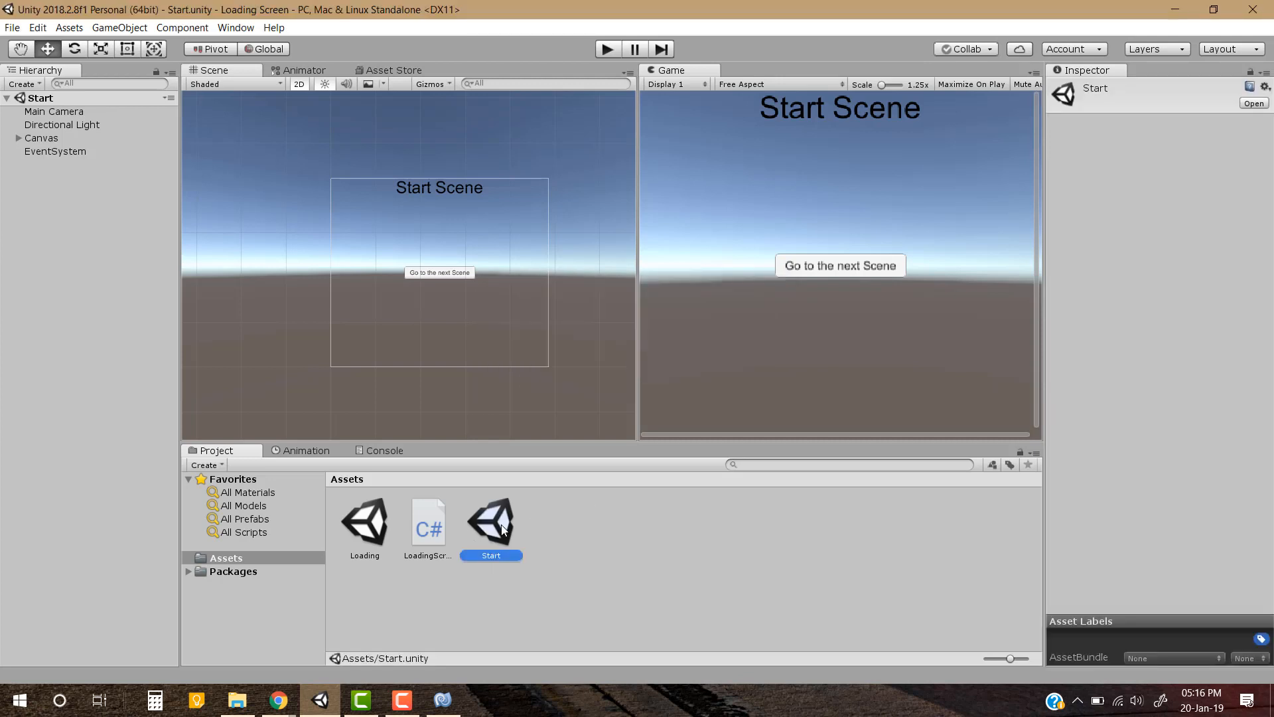
key(ctrl+d)
click(560, 560)
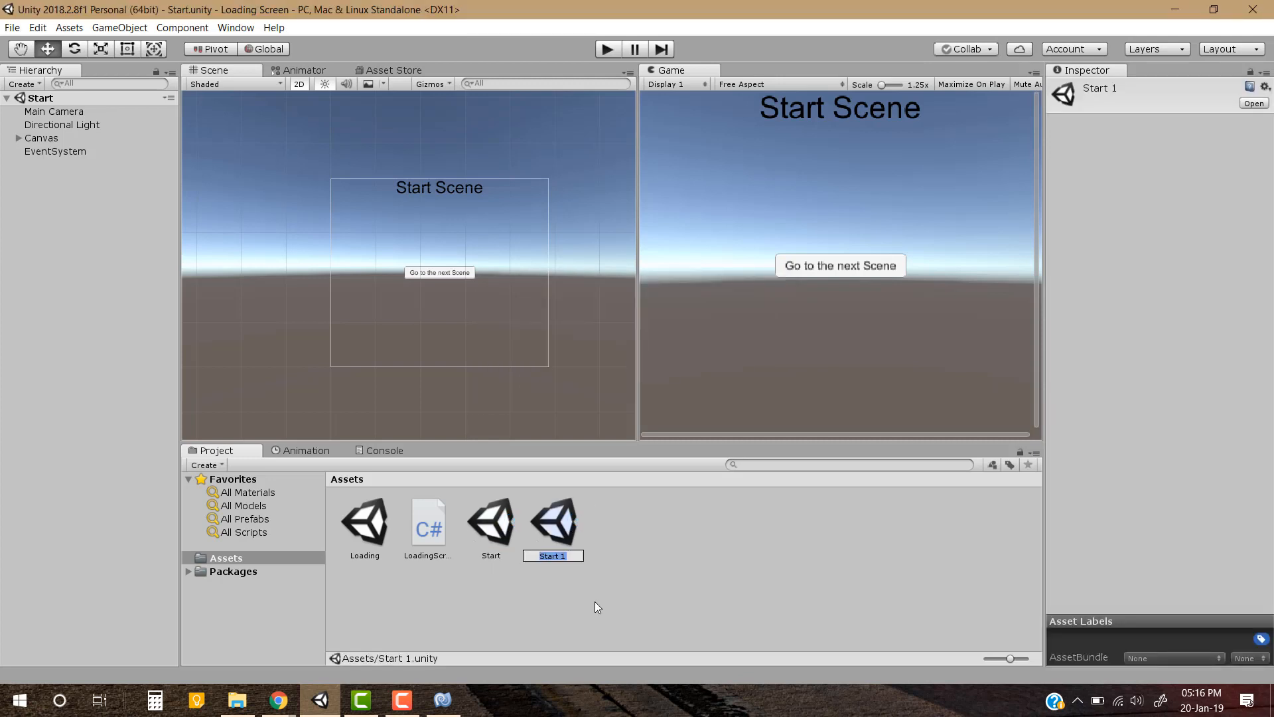
text(Target)
key(Return)
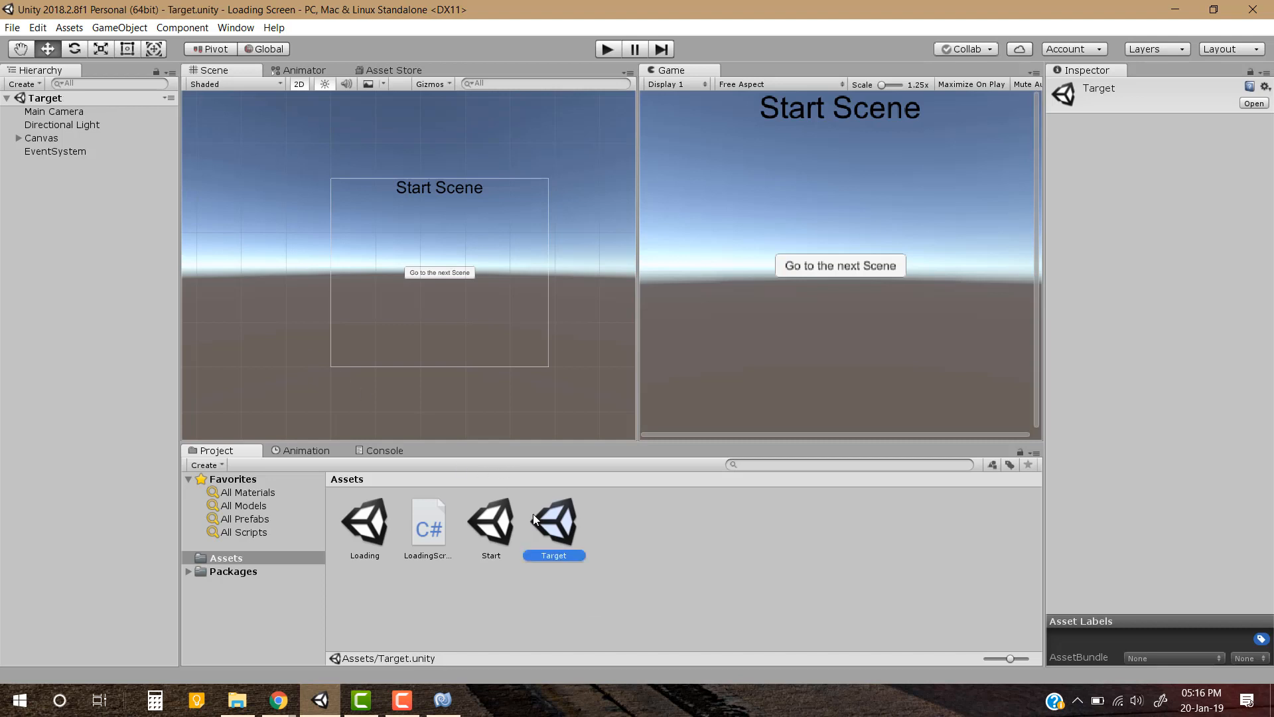
click(605, 546)
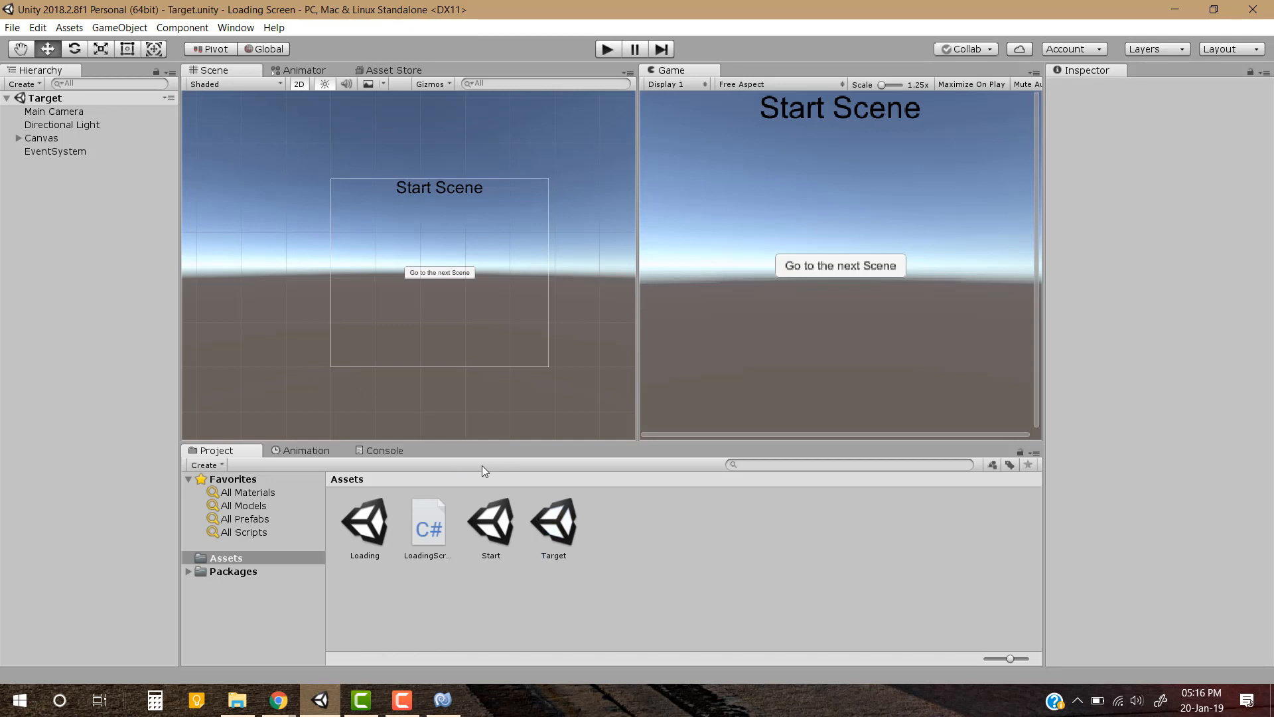
Change the title text in the Target scene to "Target Scene" and save the scene
click(16, 139)
click(48, 165)
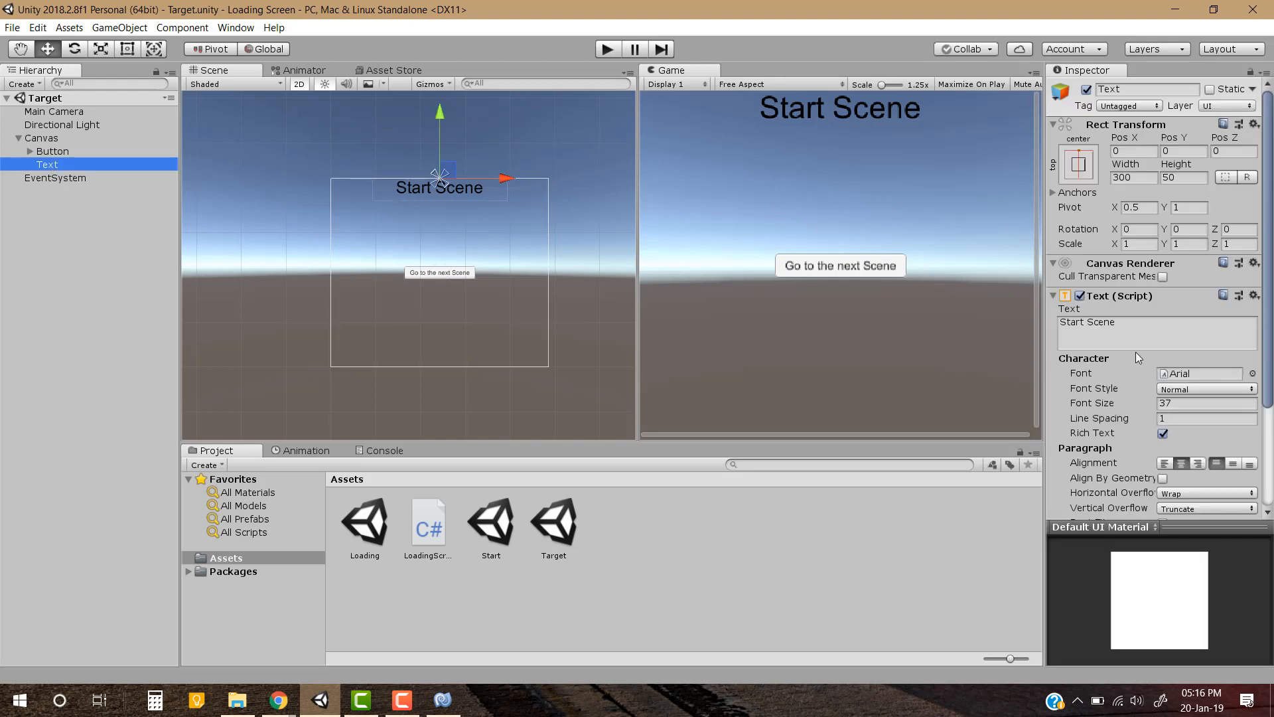
click(1171, 339)
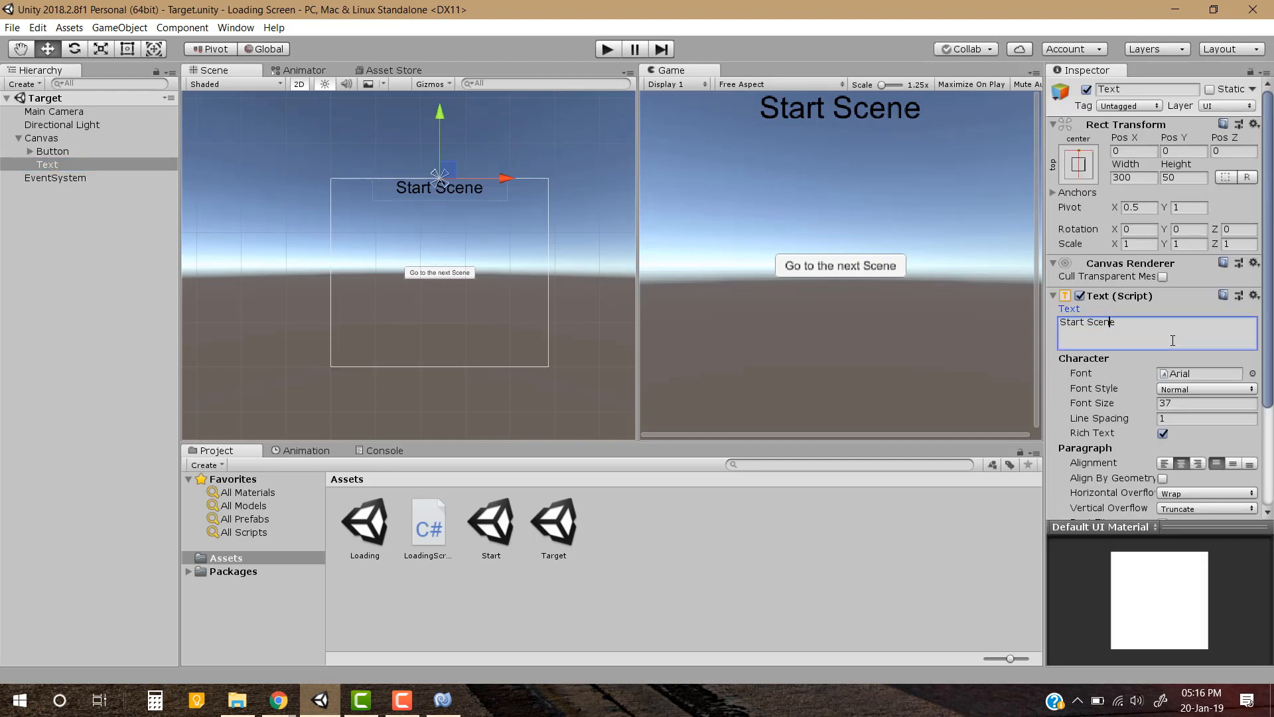
key(shift+Home)
text(Target)
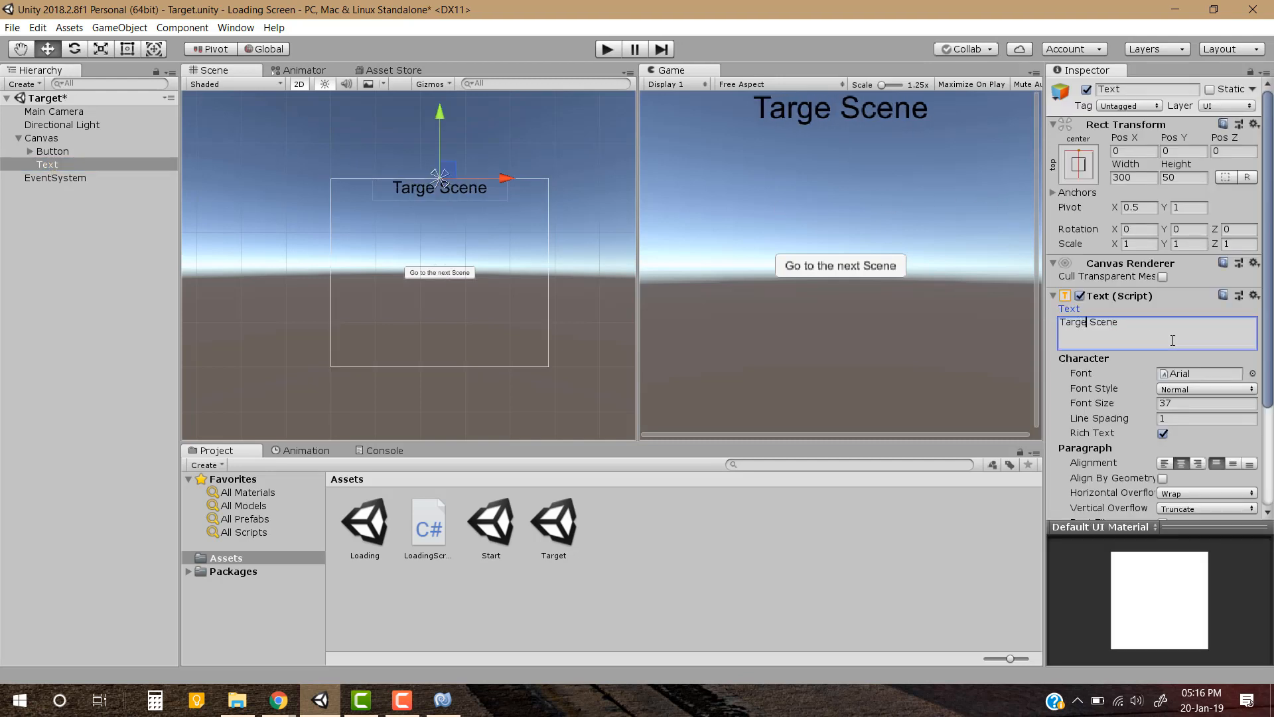
click(69, 272)
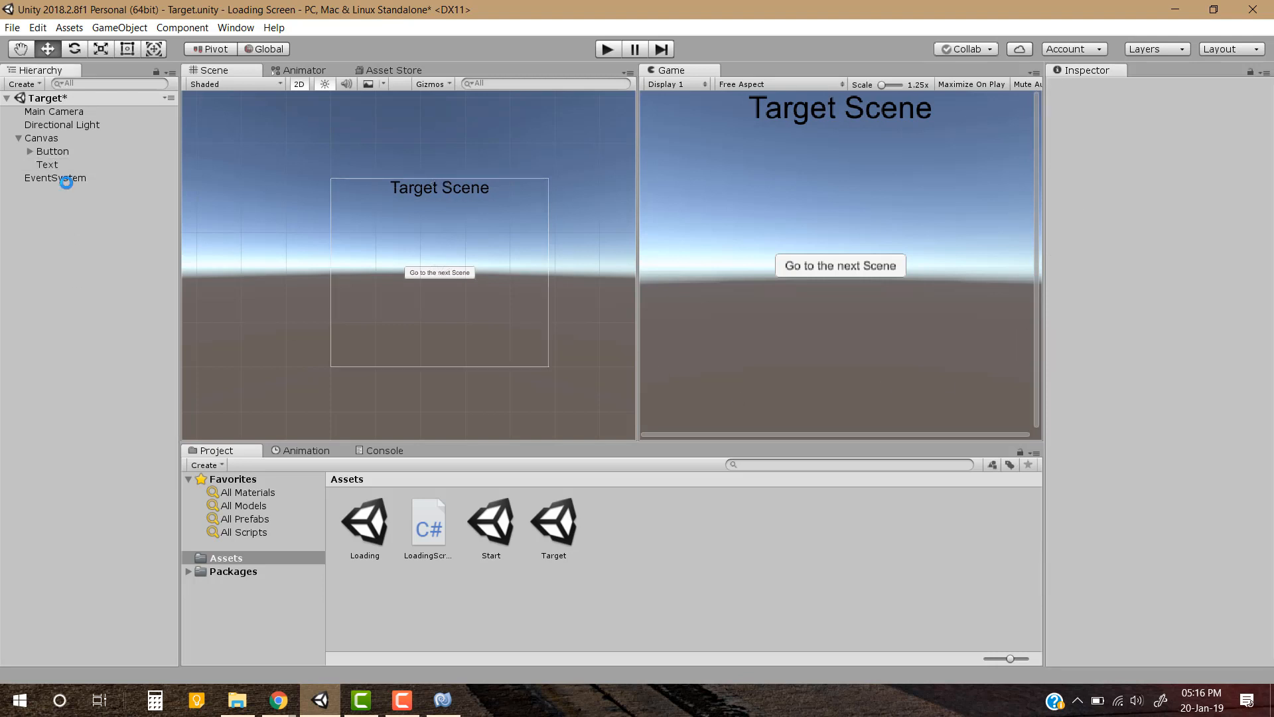
key(ctrl+s)
Change the Target scene button's label to "Go to the previous Scene" and save the scene
click(30, 151)
click(58, 164)
click(1170, 332)
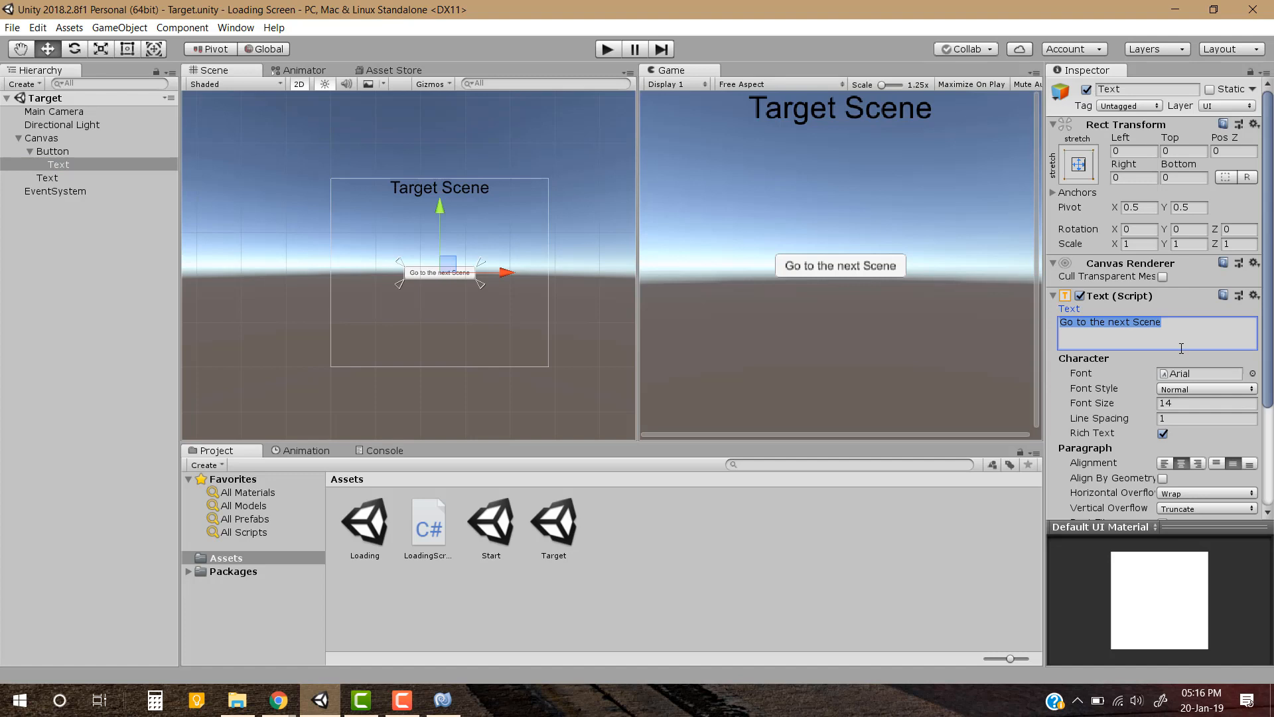
click(1181, 348)
key(ctrl+shift+Left)
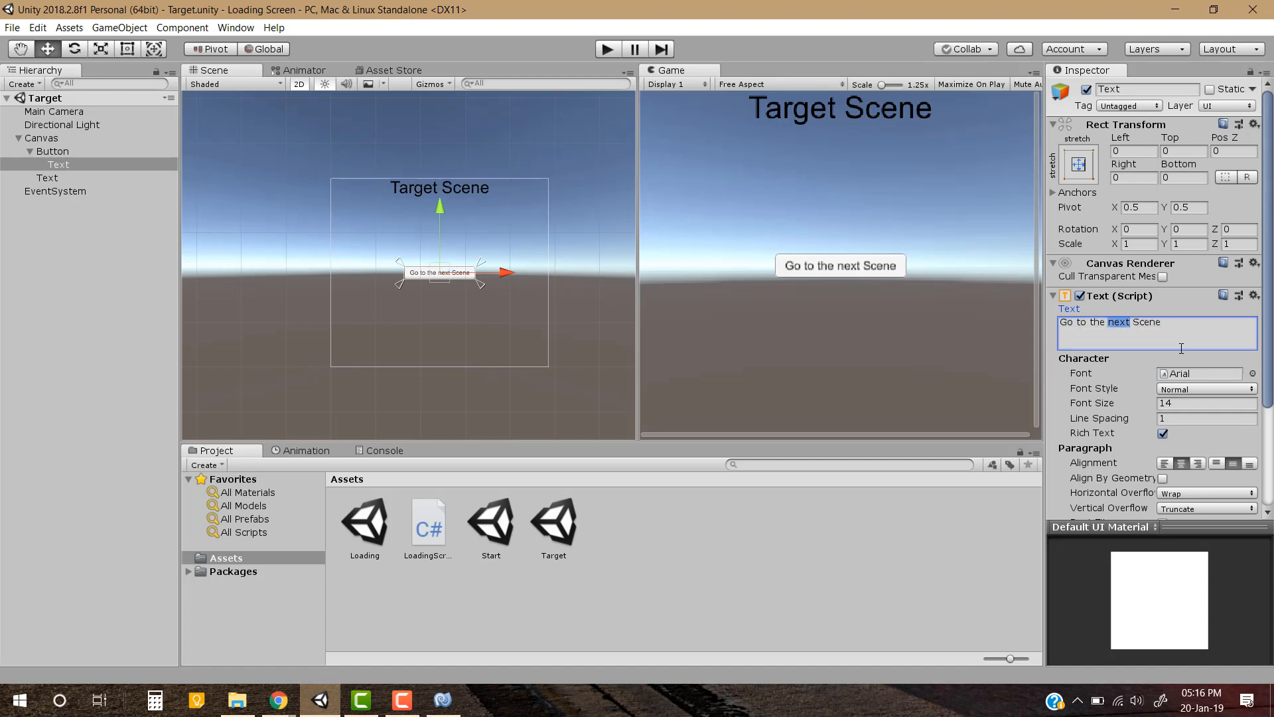
text(previous)
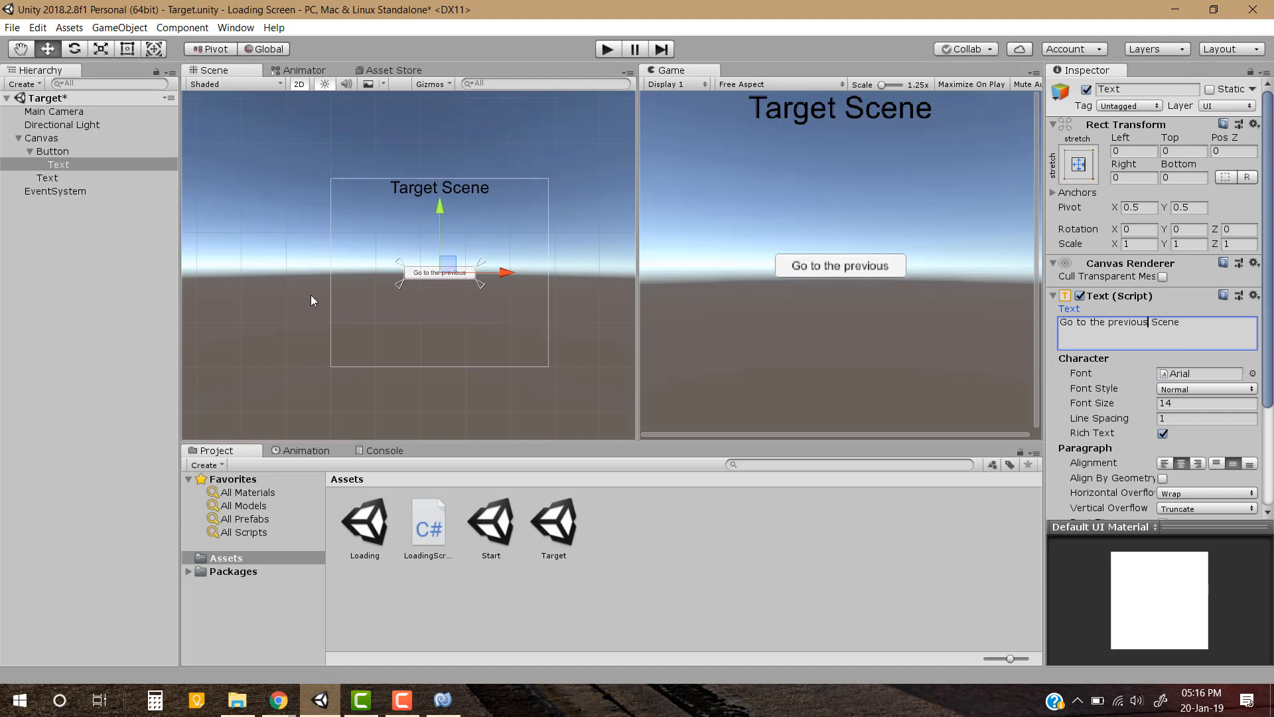
click(112, 380)
key(ctrl+s)
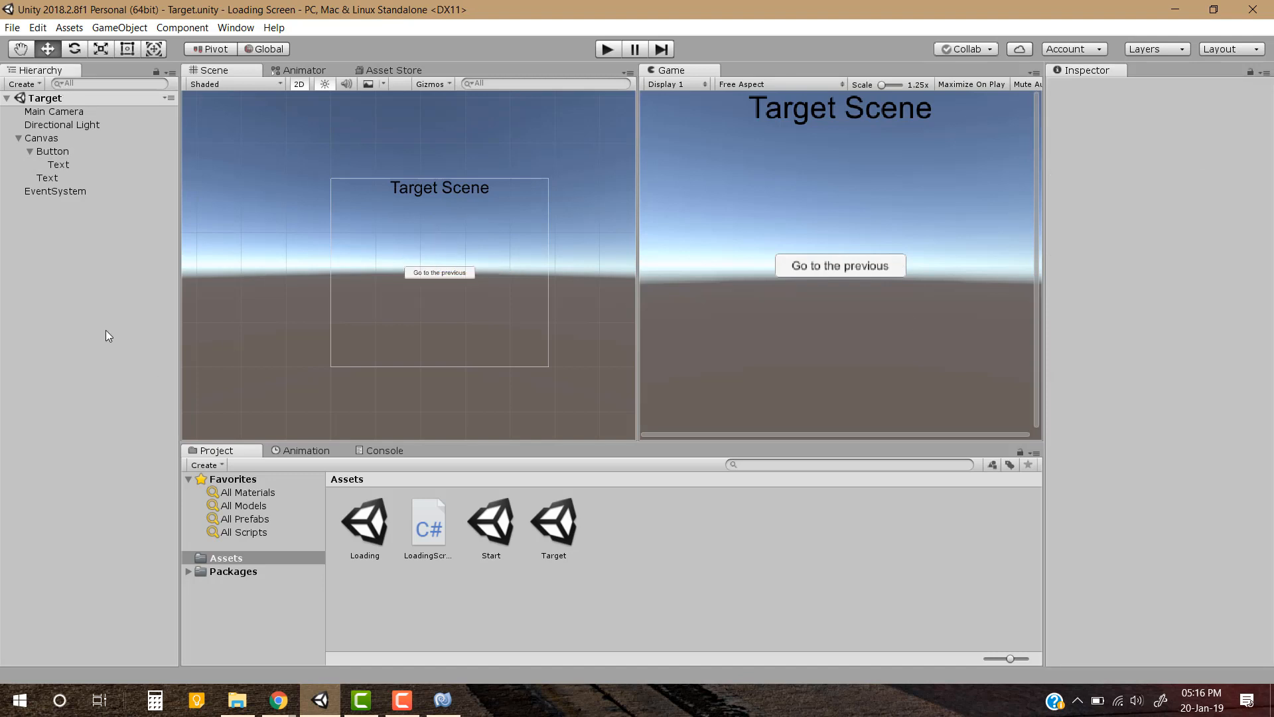
Reopen the Start scene and create a C# script named Btn_SceneLoader in the Assets folder
double_click(489, 521)
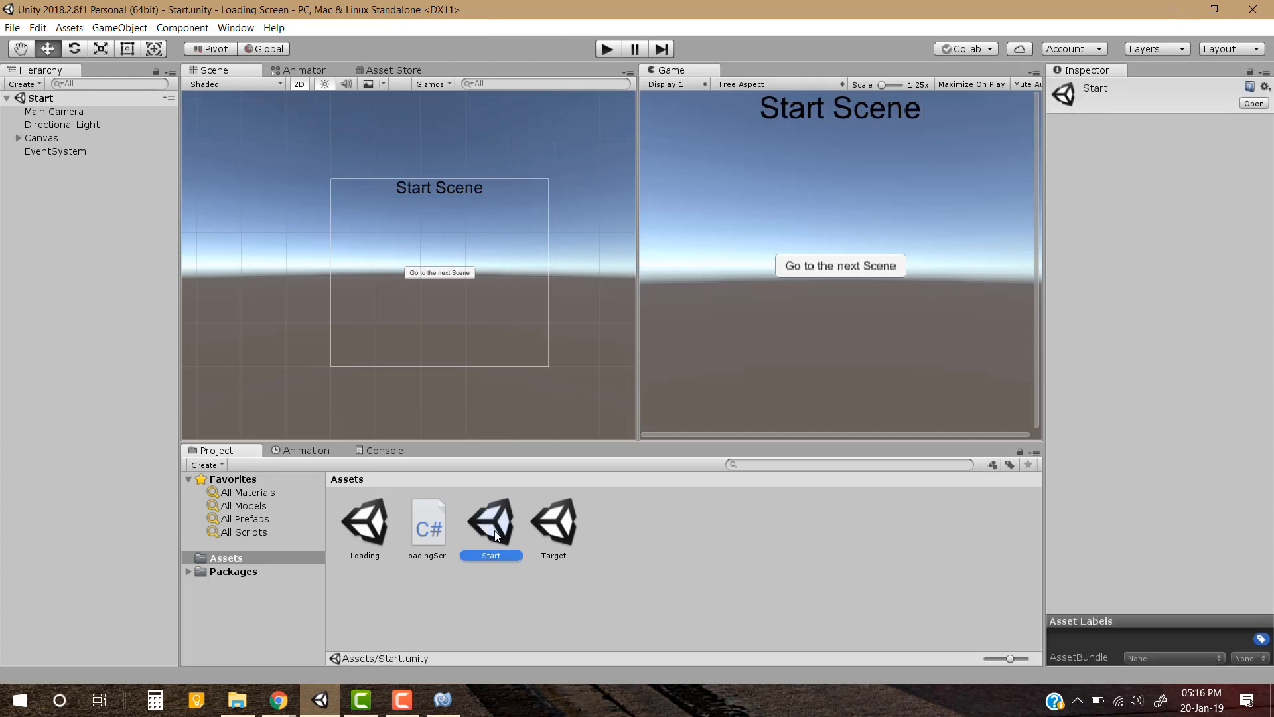
click(658, 585)
right_click(687, 573)
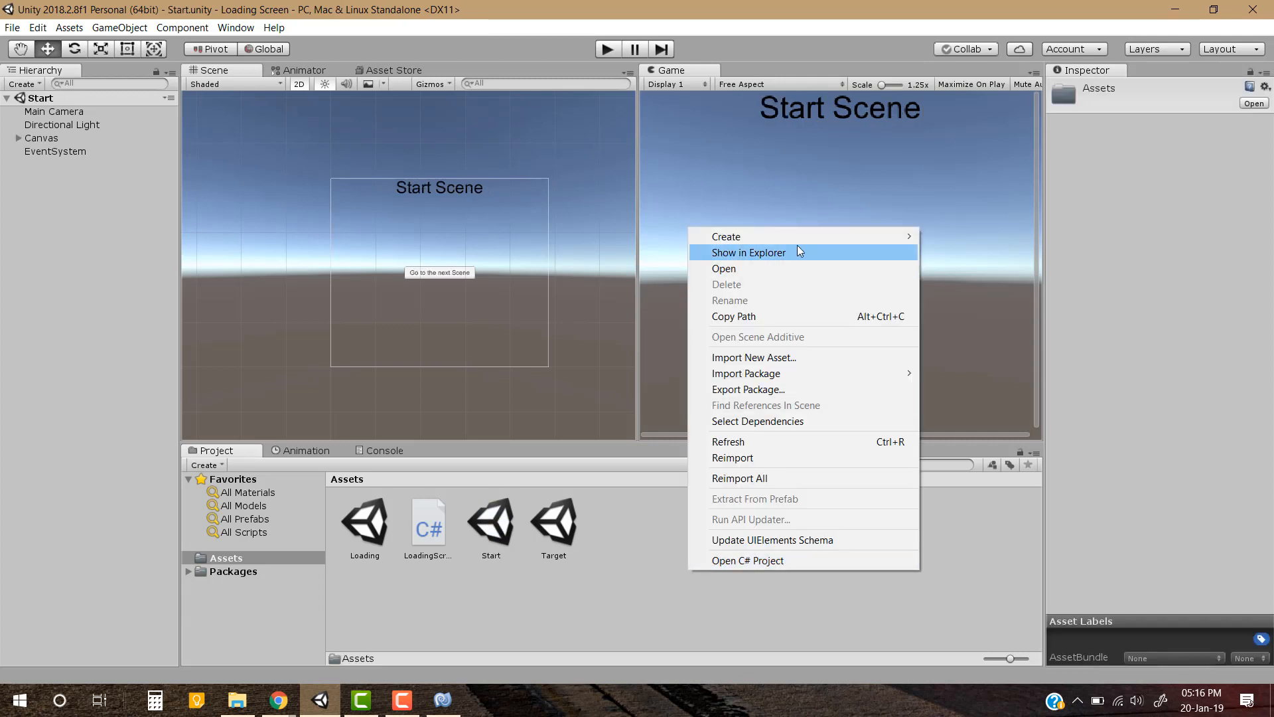
mouse_move(798, 240)
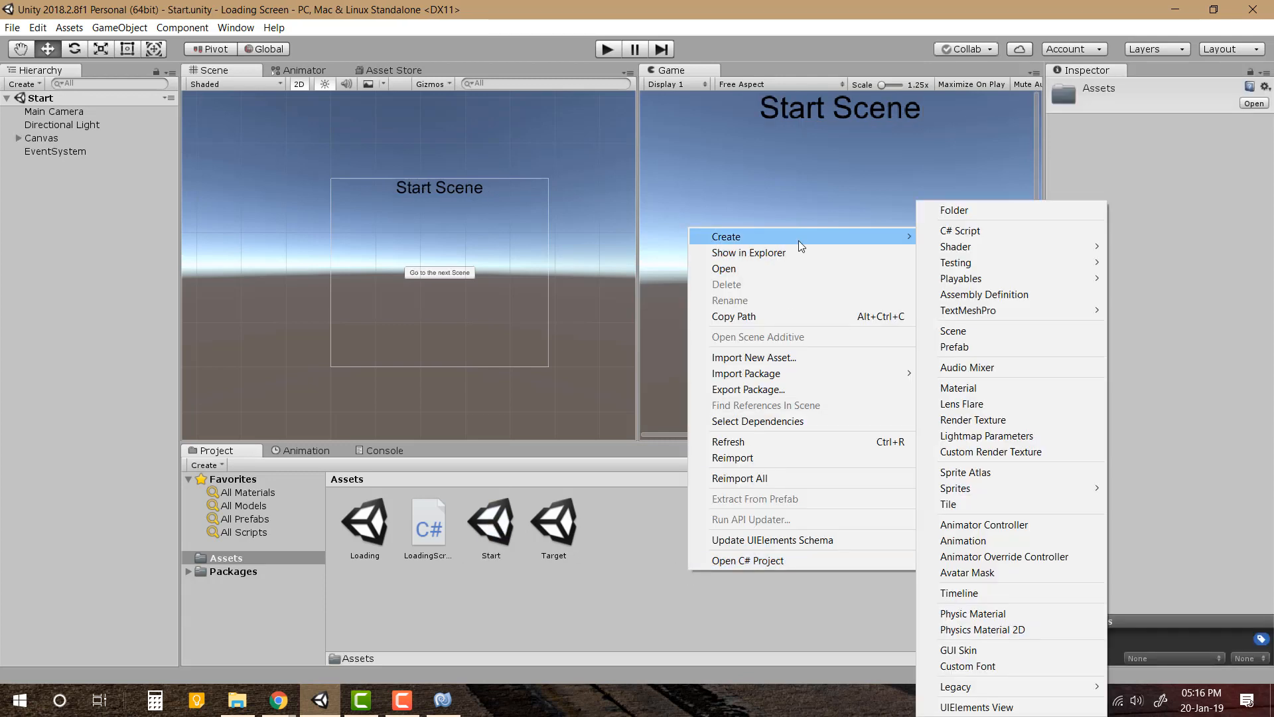
click(997, 234)
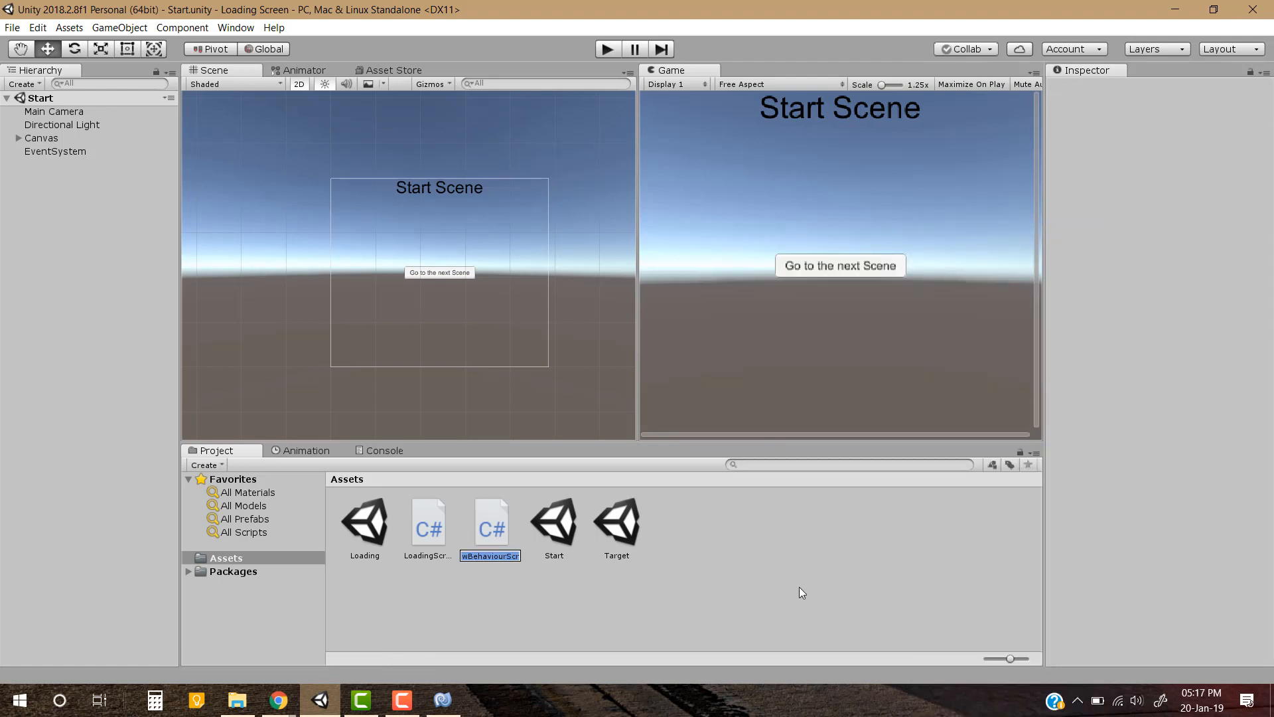
text(Btn_)
text(SceneLoa)
text(der)
key(Return)
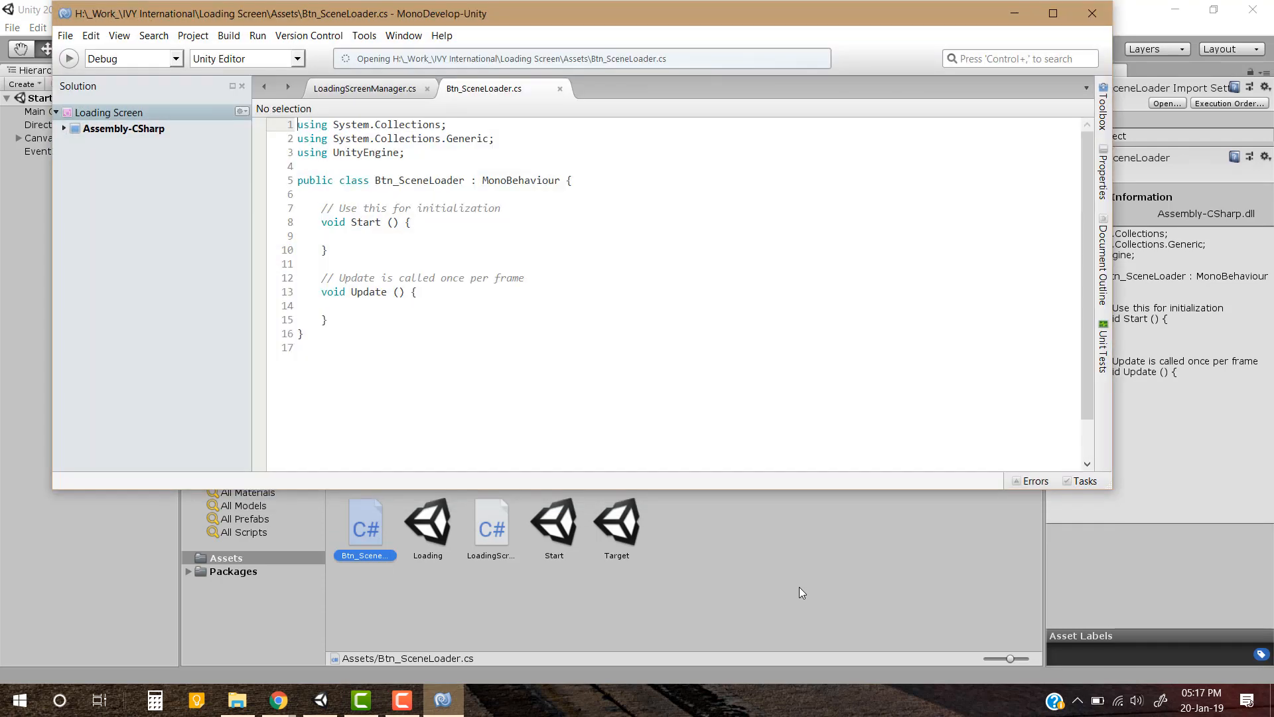
In MonoDevelop, delete the default Start and Update methods with their comments from the Btn_SceneLoader class
click(1056, 13)
click(788, 187)
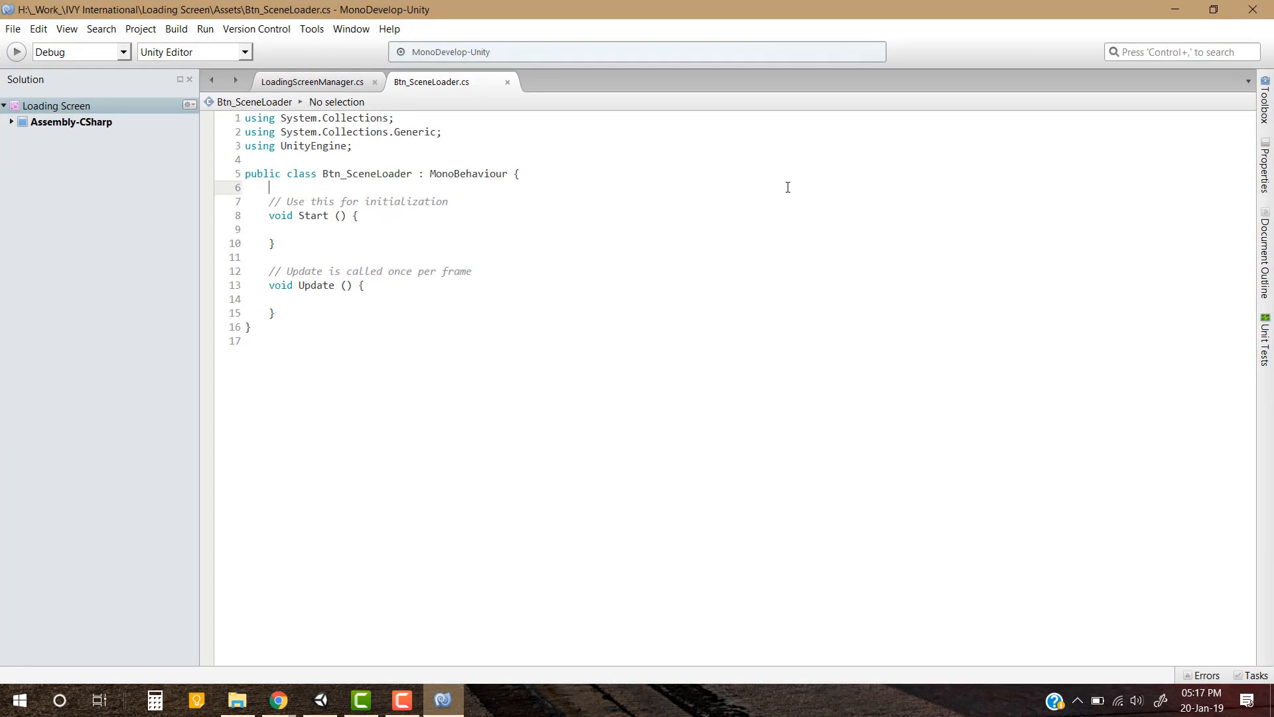
key(Down)
key(shift+Down)
key(shift+Down)
key(shift+Down)
key(shift+Down)
key(shift+Down)
key(shift+Down)
key(shift+Down)
key(shift+Down)
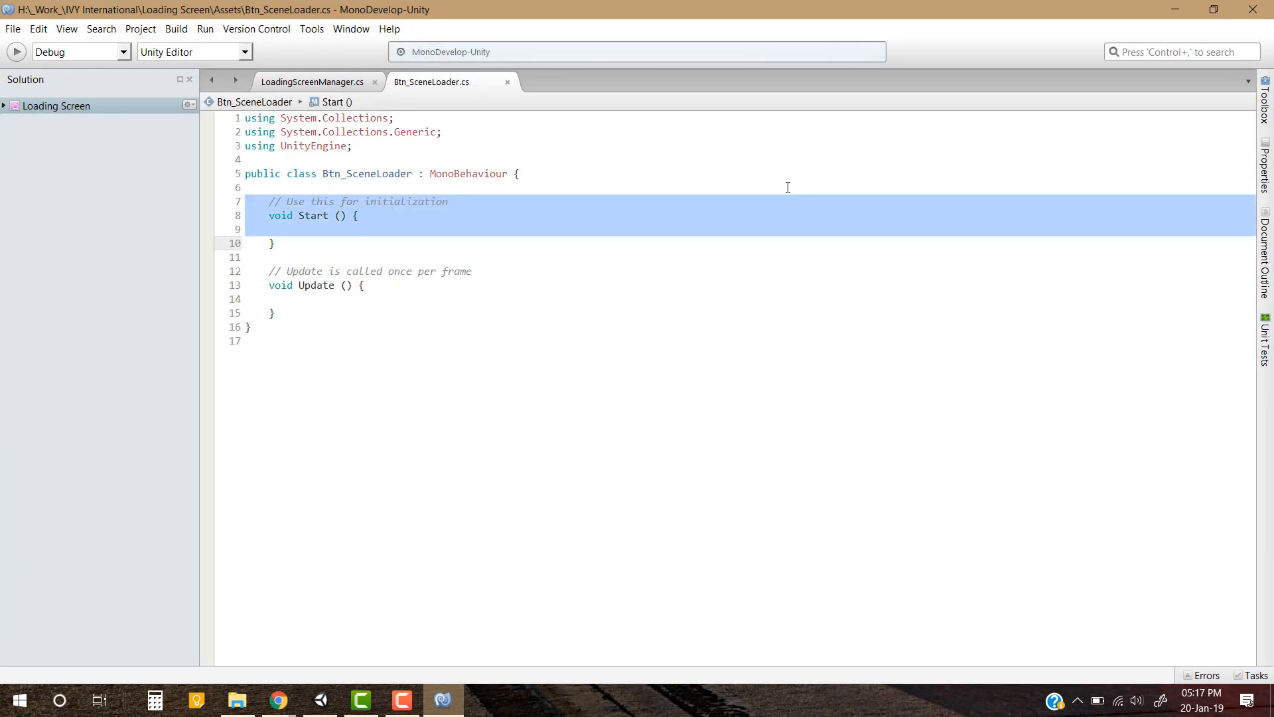
key(shift+Down)
key(Delete)
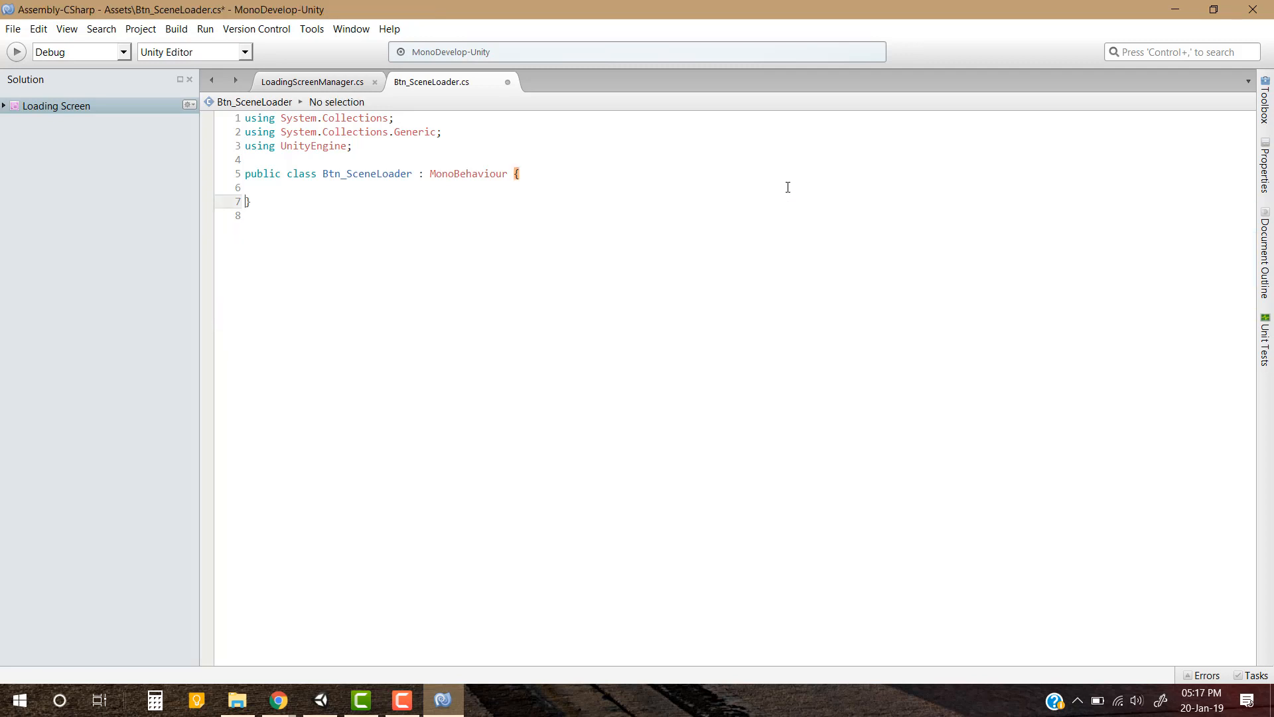
Add an empty method public void Btn_LoadScene () to the Btn_SceneLoader class
key(Up)
key(Return)
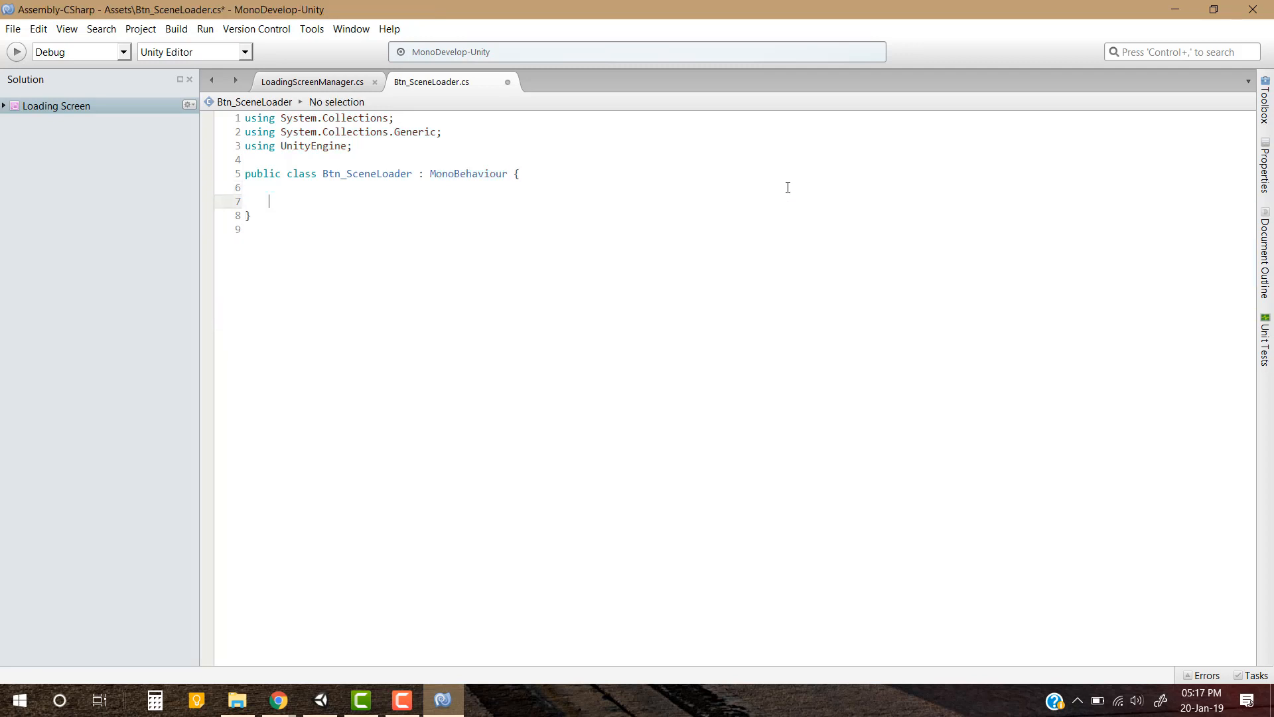
text(public void Btn_LoadSc)
text(ene () {)
key(Return)
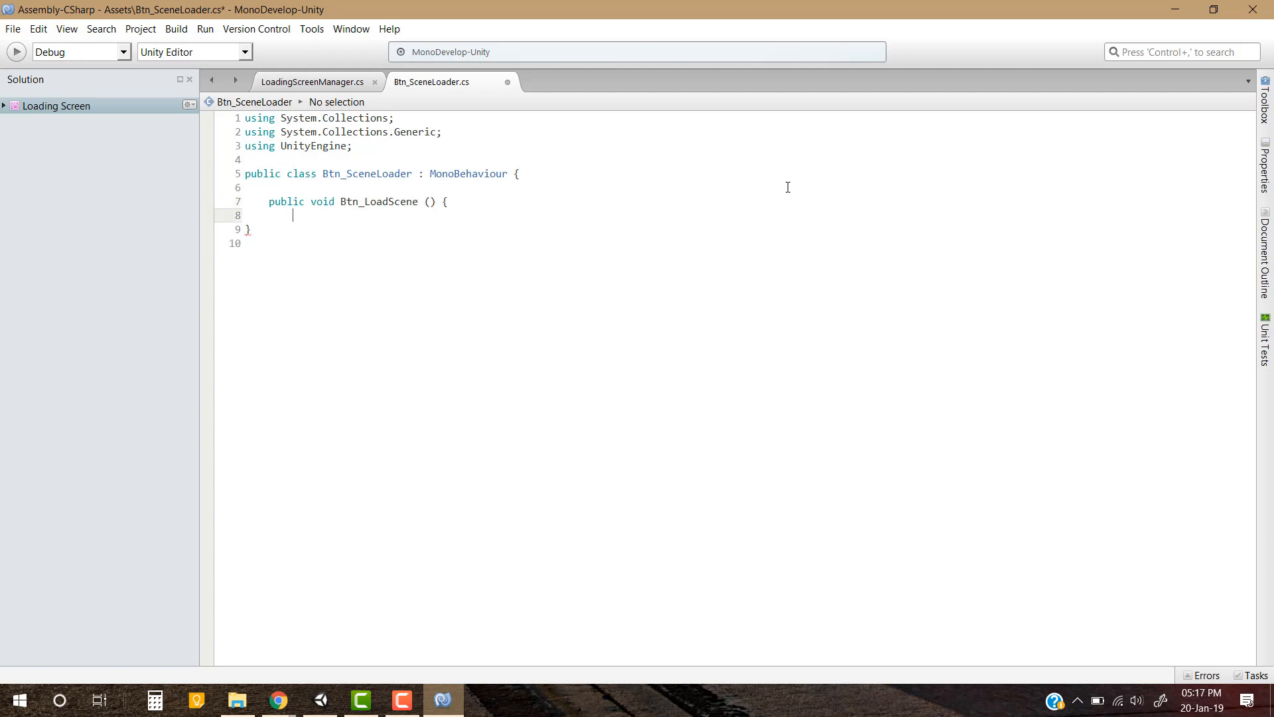
text(})
Add the parameter int SceneIndex to the Btn_LoadScene method
key(Left)
key(Left)
key(Left)
key(Left)
key(Left)
key(Left)
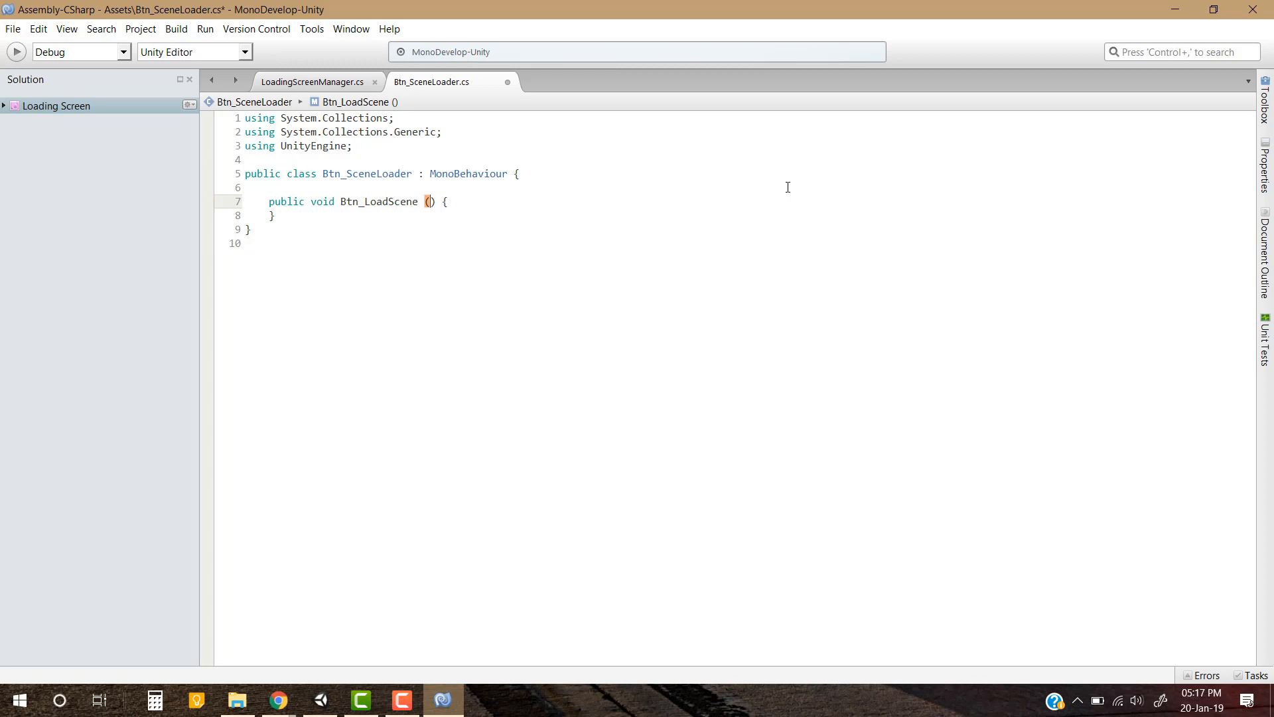
text(int )
text(SceneIn)
text(dex)
Add the call LoadingScreenManager.LoadScene (); in the body of Btn_LoadScene and save the script
key(Up)
key(Down)
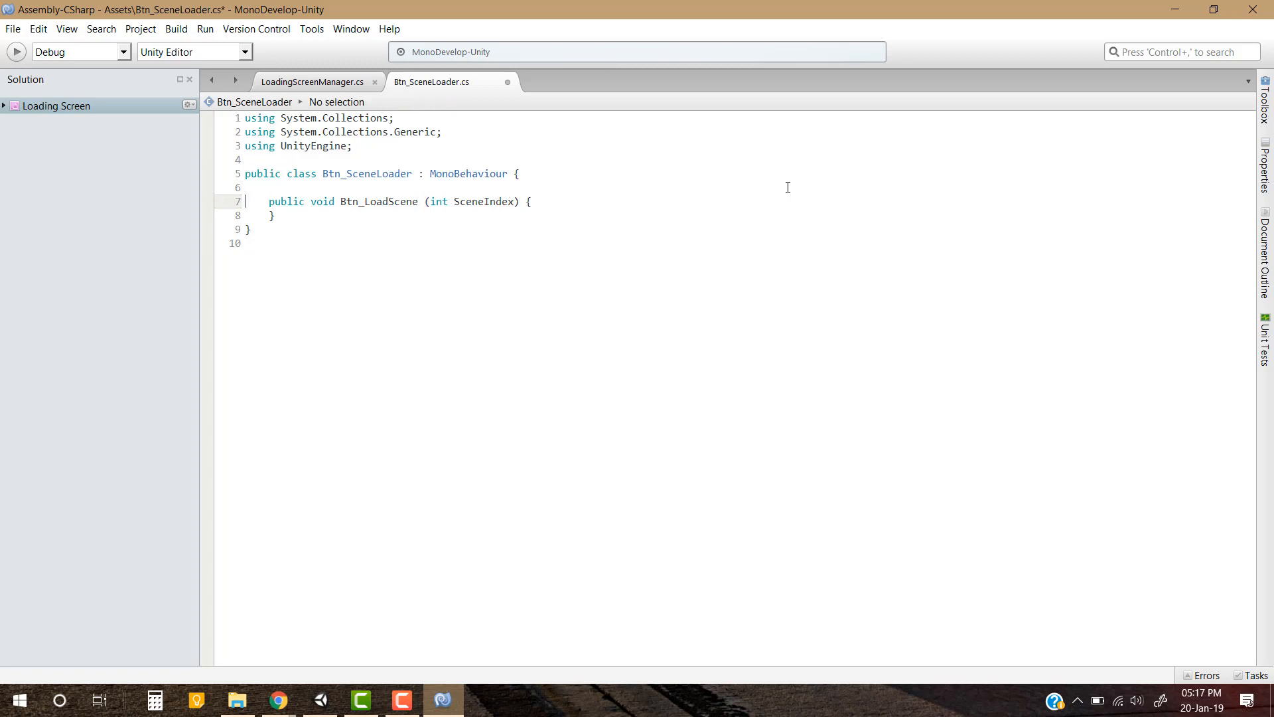
key(End)
key(Return)
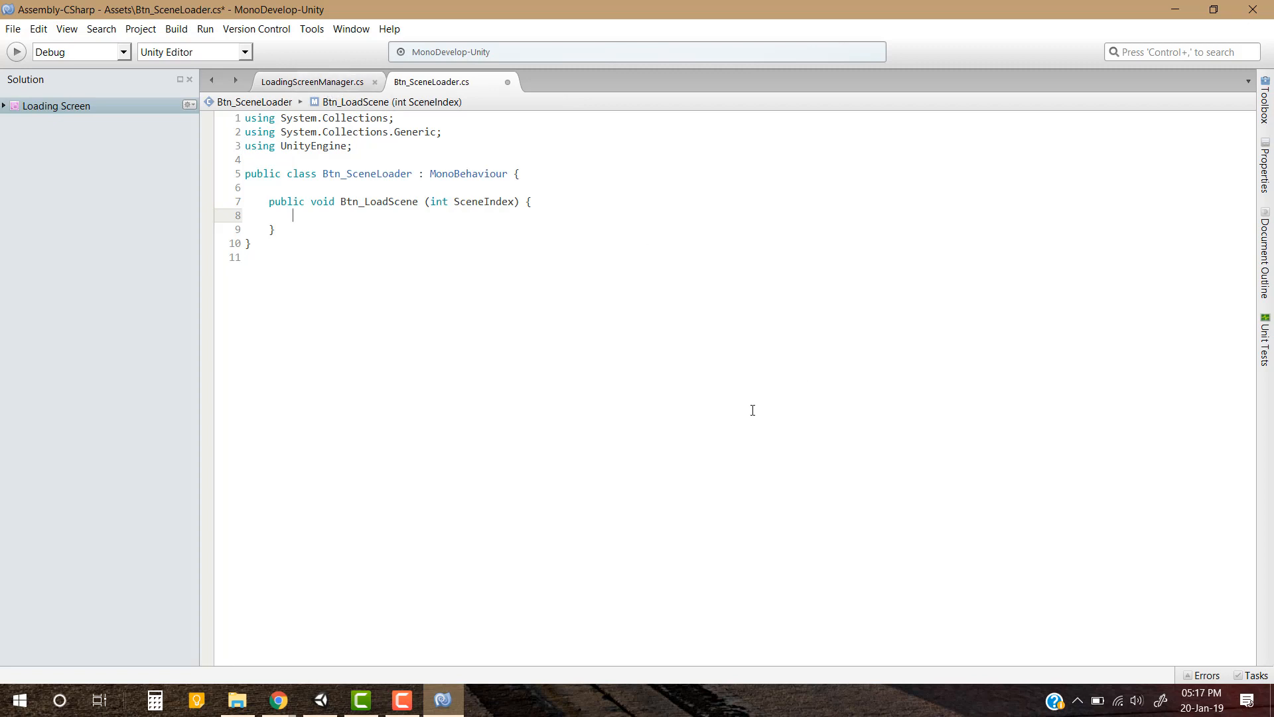
text(Load)
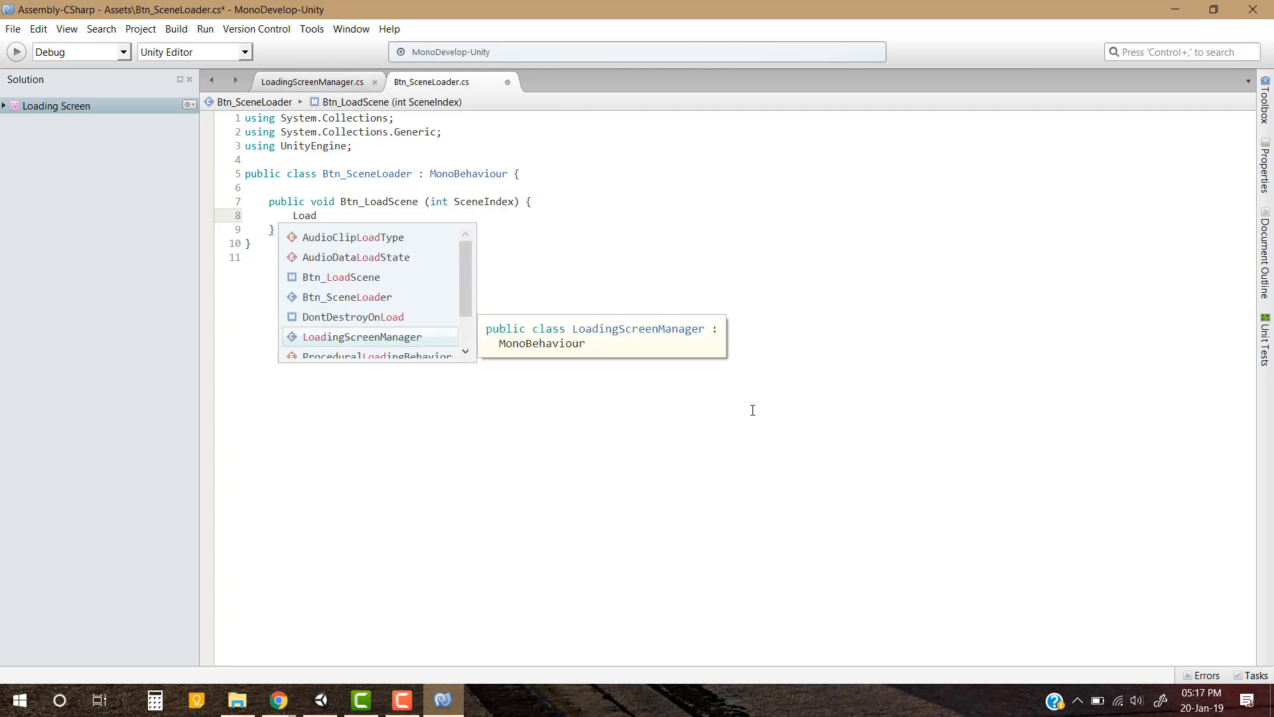
key(Return)
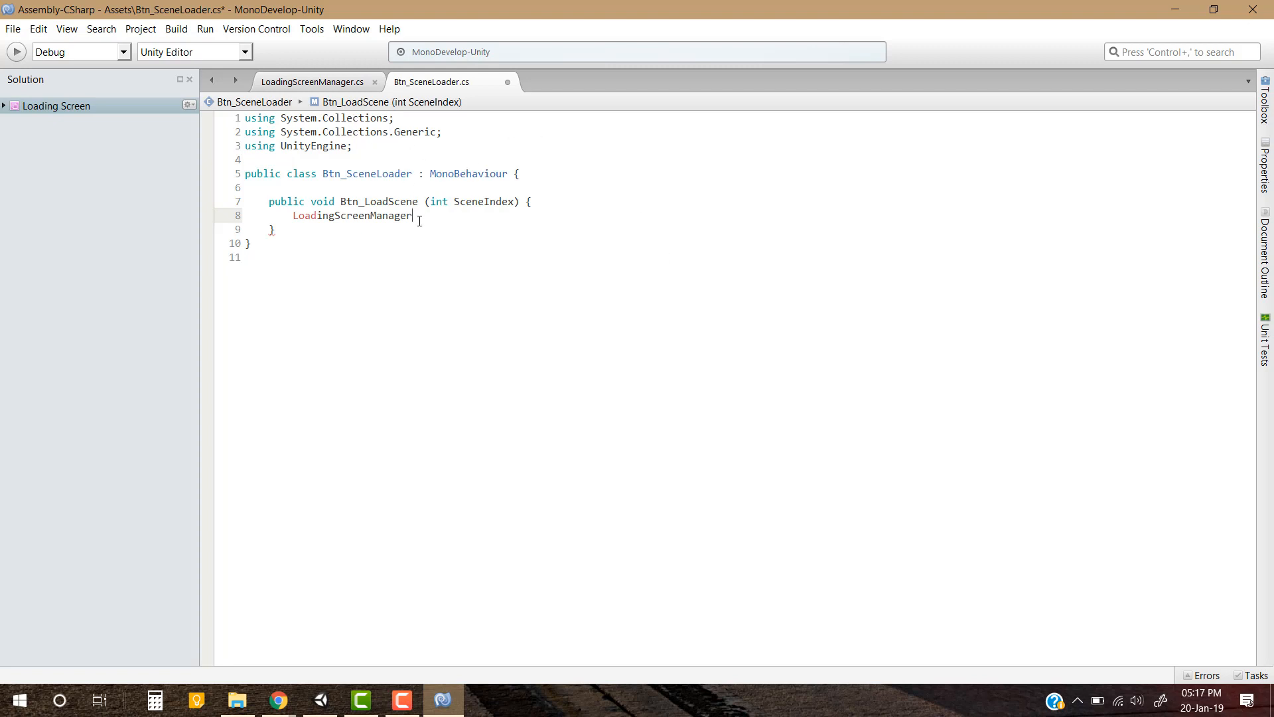
text(.L)
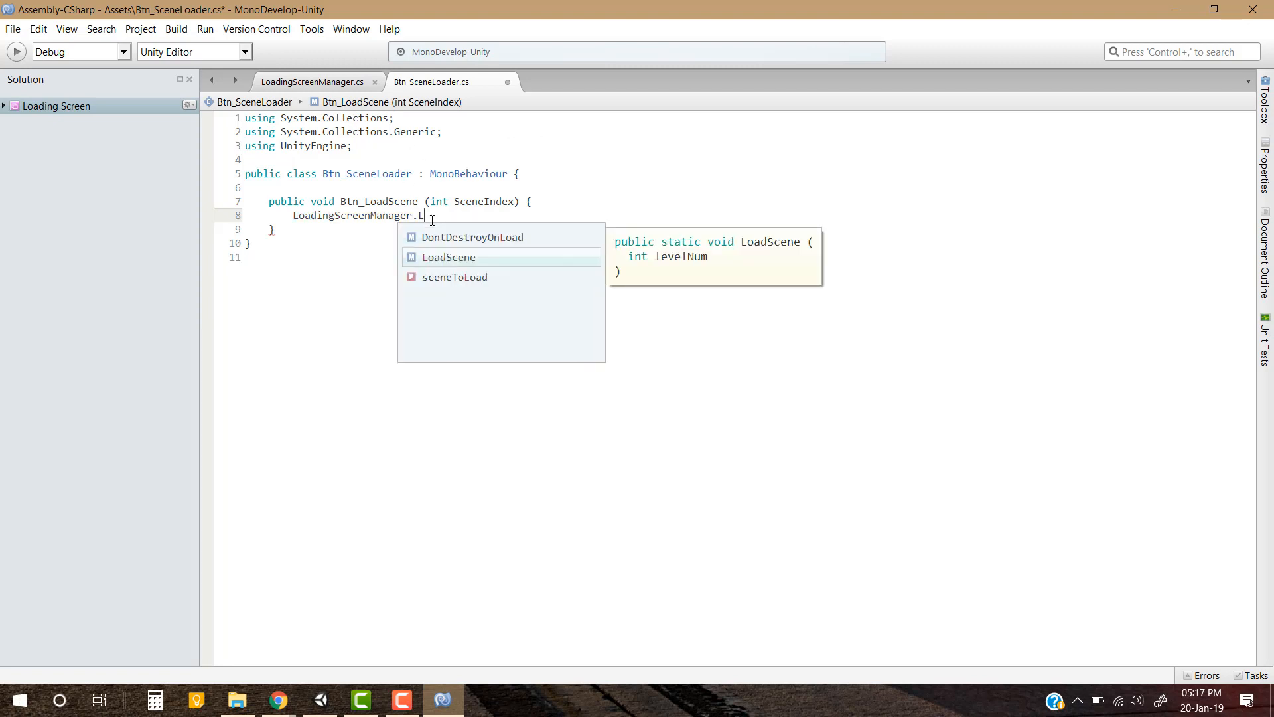
key(Return)
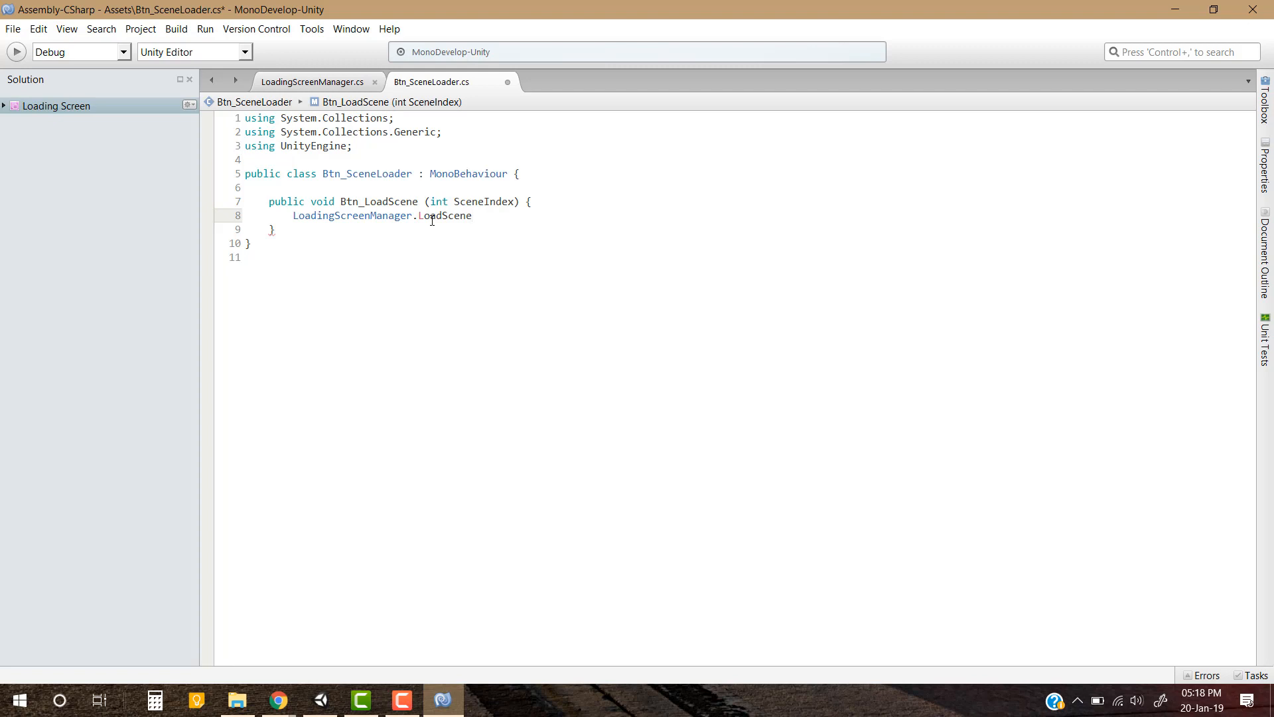
text(();)
key(ctrl+s)
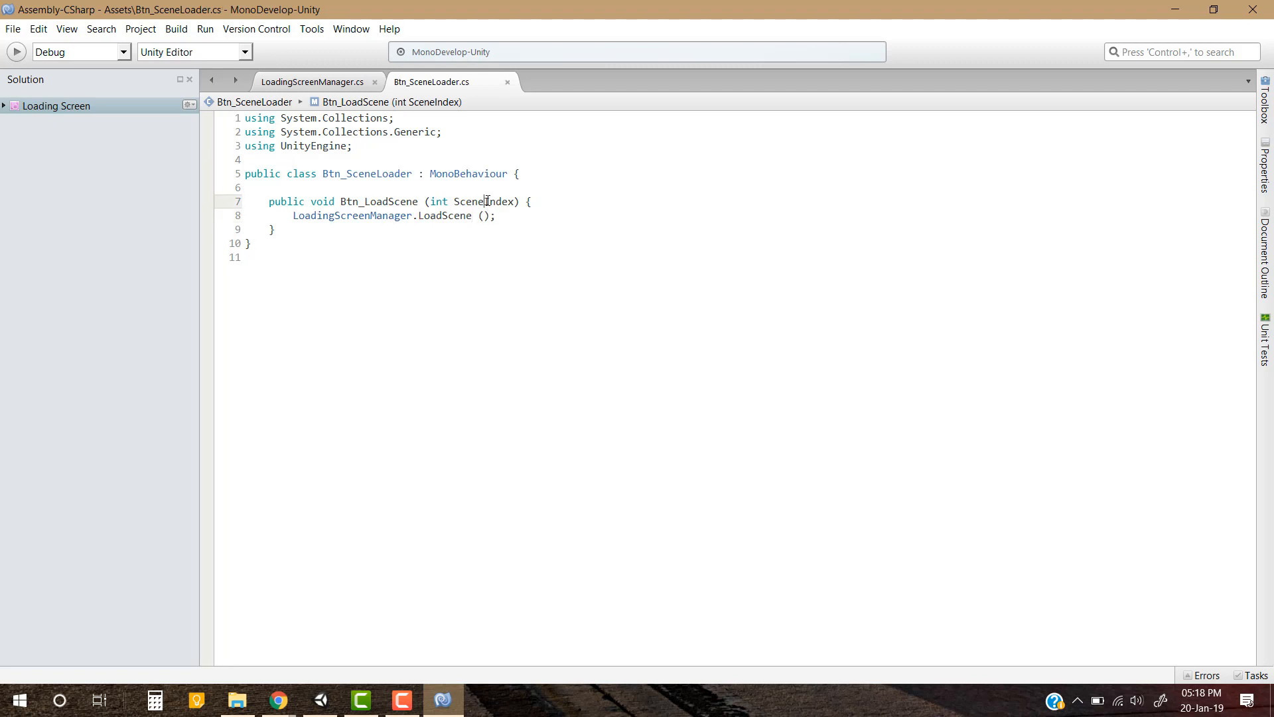
Pass SceneIndex as the argument of the LoadingScreenManager.LoadScene call, save the script and switch to Unity
double_click(486, 201)
key(ctrl+c)
click(484, 215)
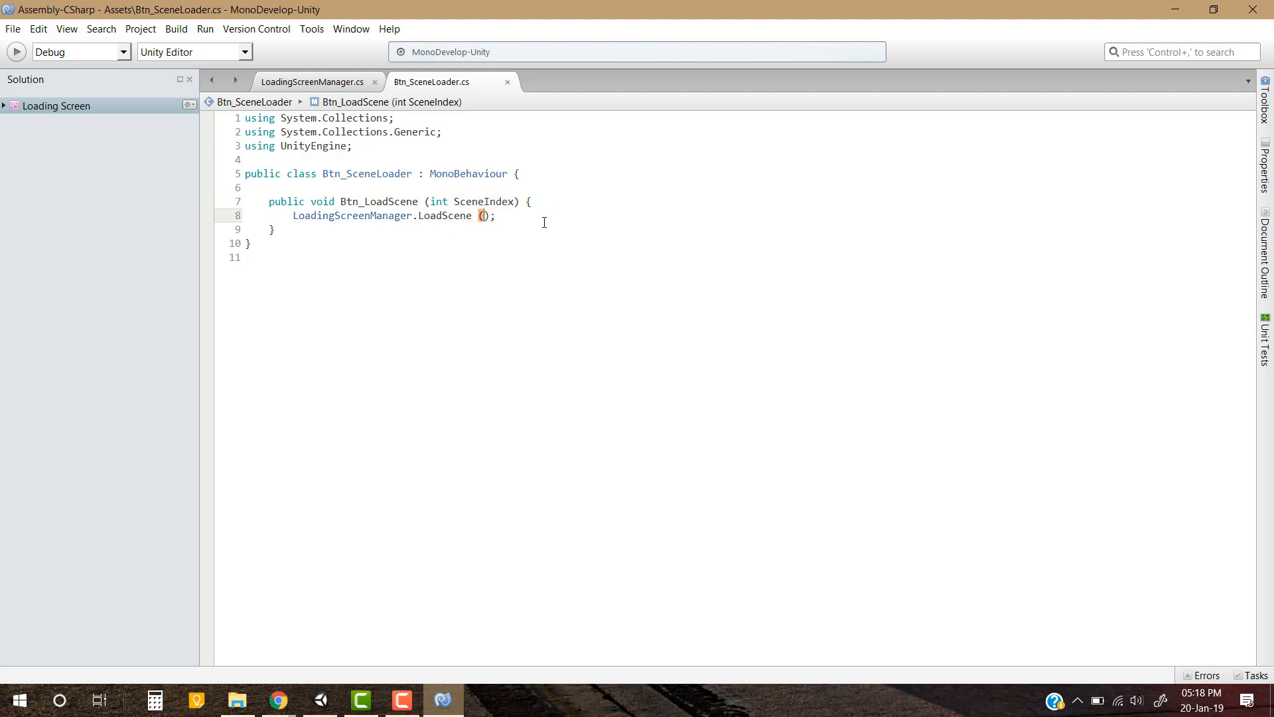
key(ctrl+v)
key(ctrl+s)
key(alt+Tab)
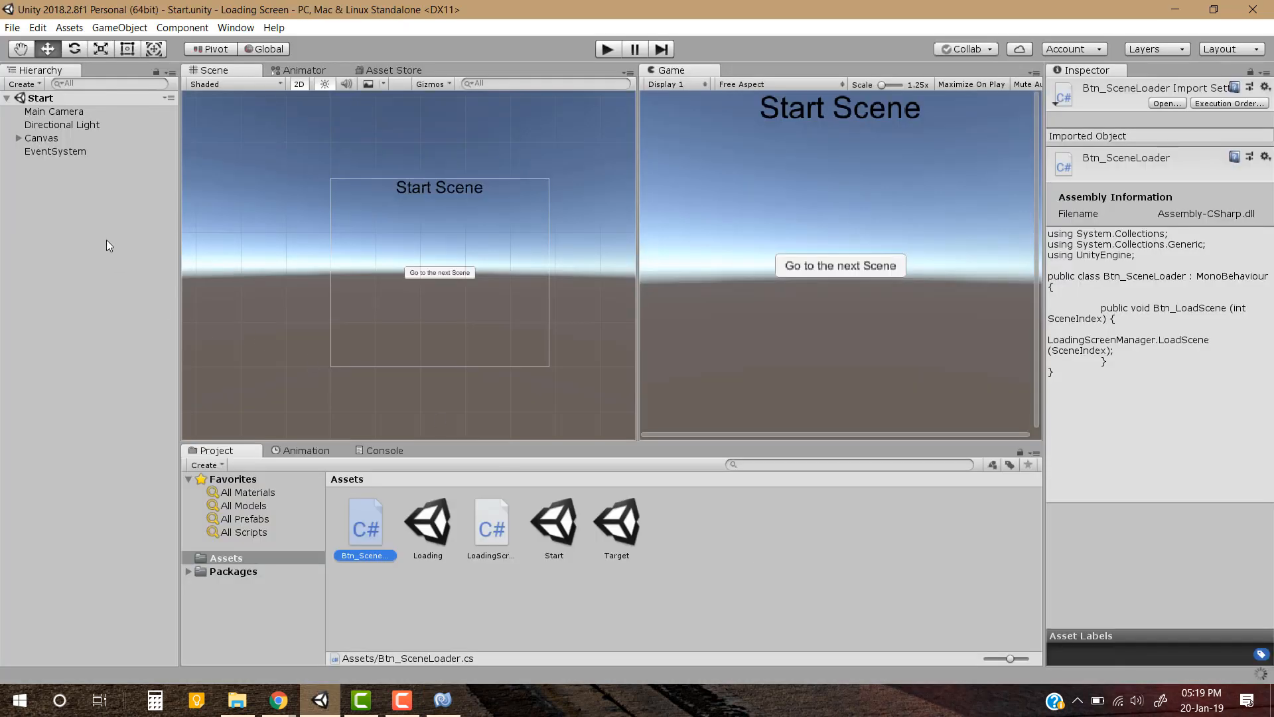
click(432, 277)
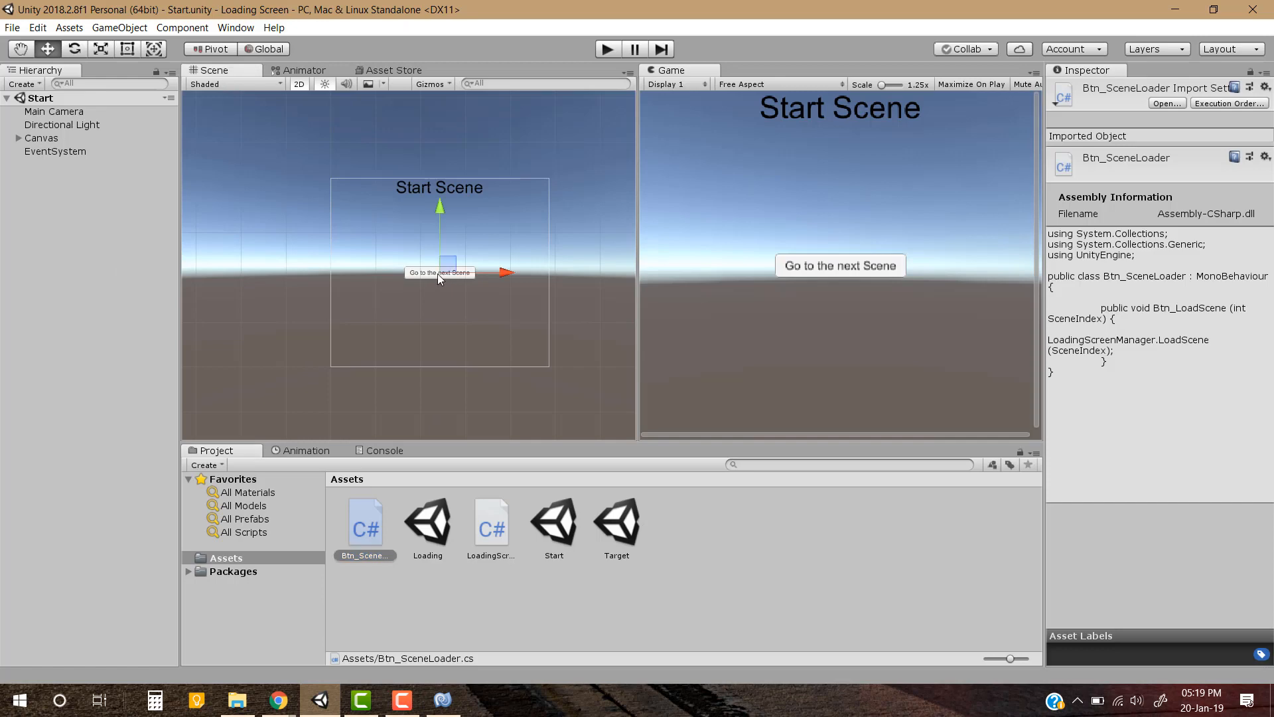
scroll(1139, 319, down, 5)
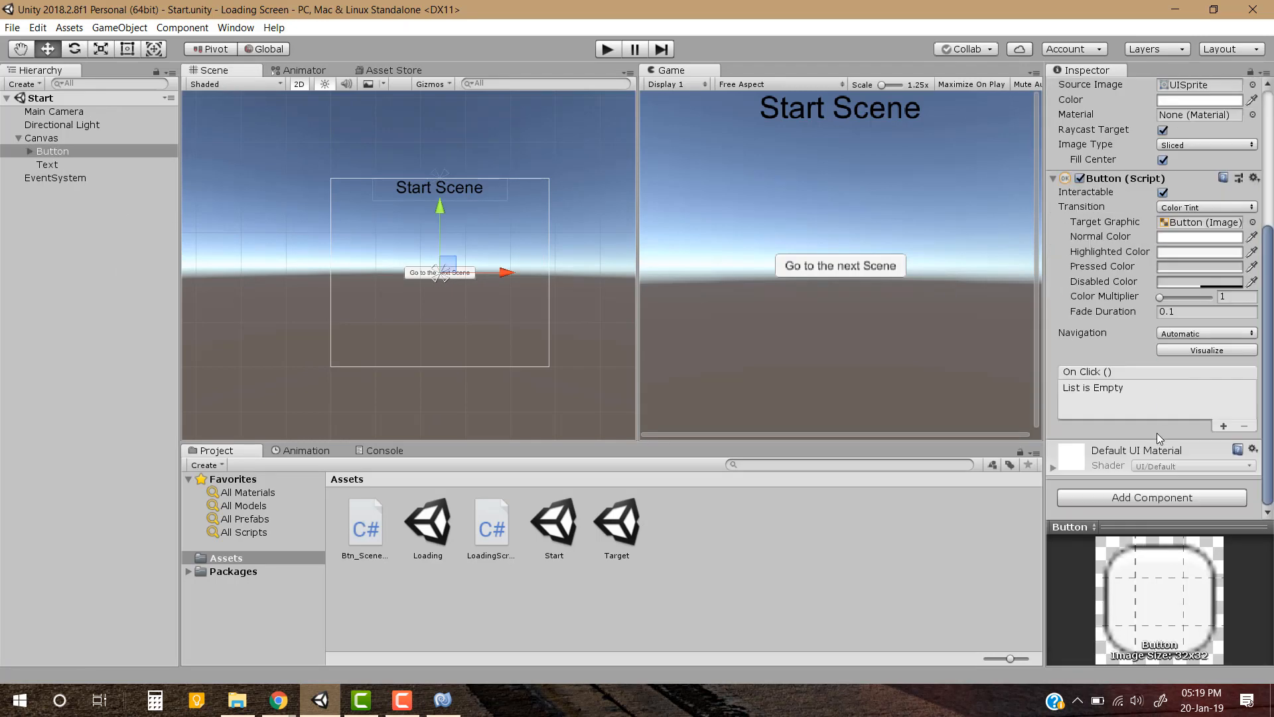
click(88, 298)
click(18, 138)
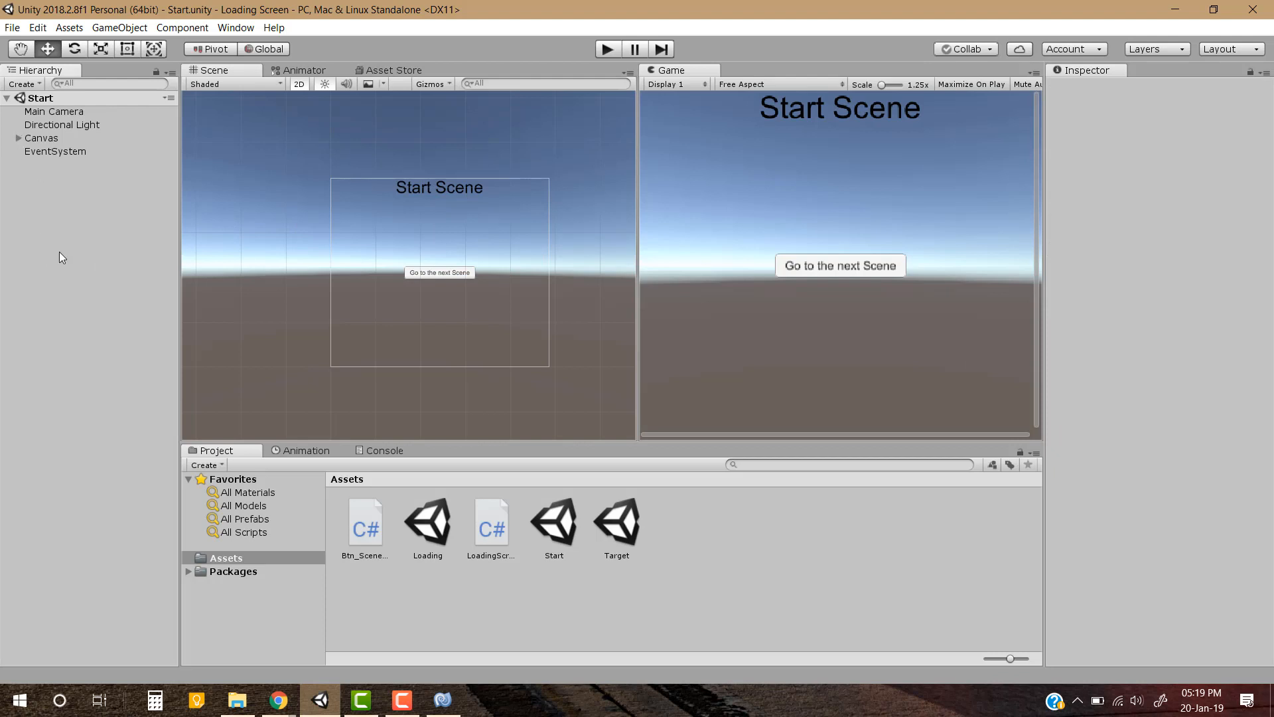
Create an empty game object in the Start scene and name it Manager
right_click(72, 221)
click(166, 335)
click(61, 155)
click(45, 166)
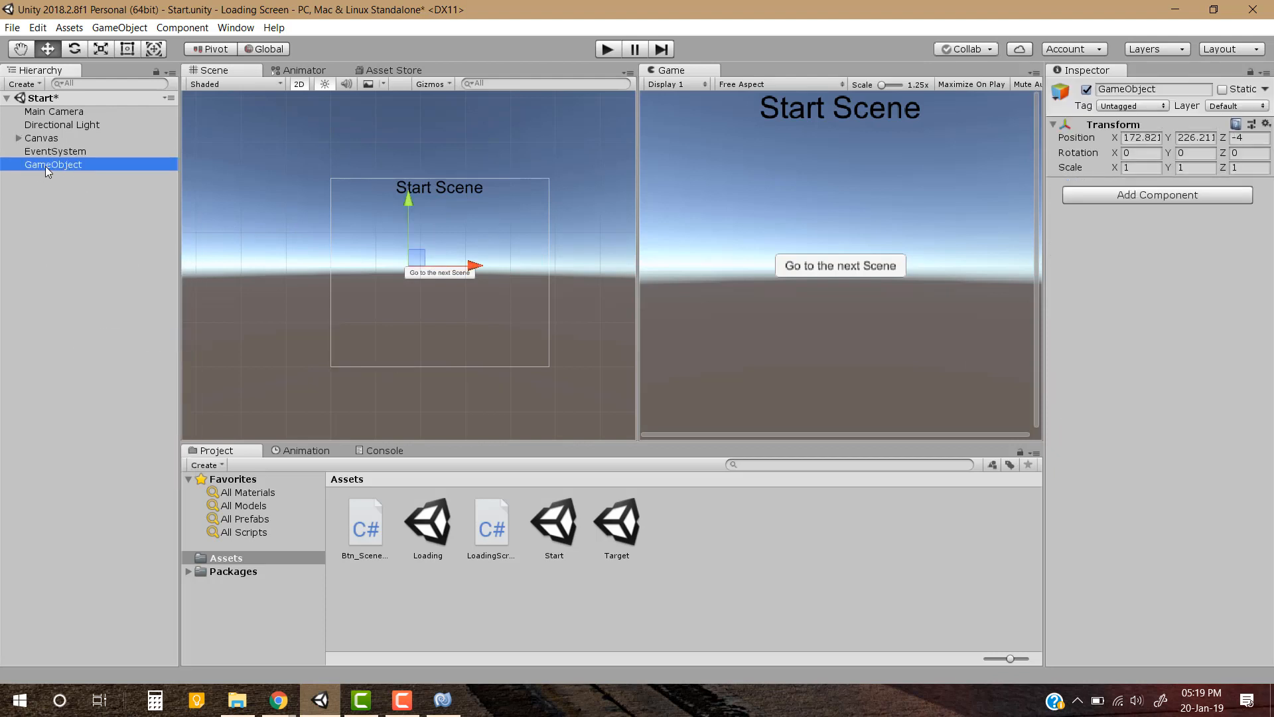
click(45, 166)
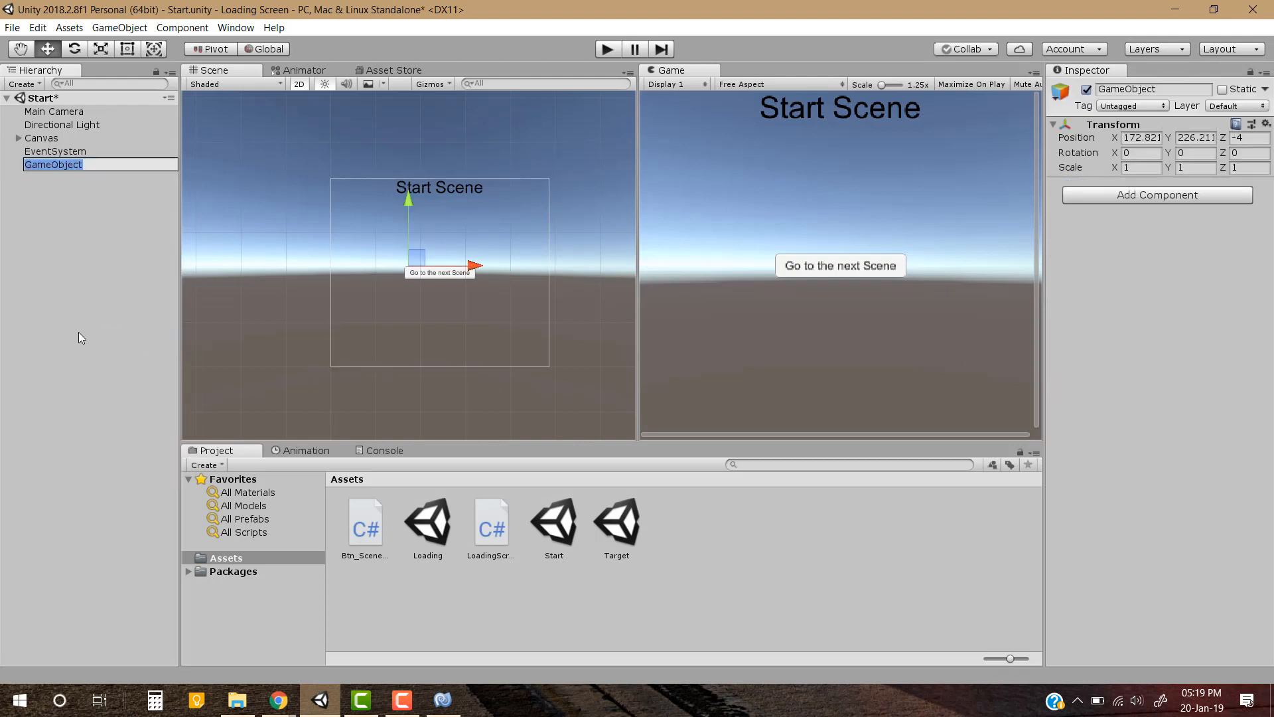
text(Manager)
key(Return)
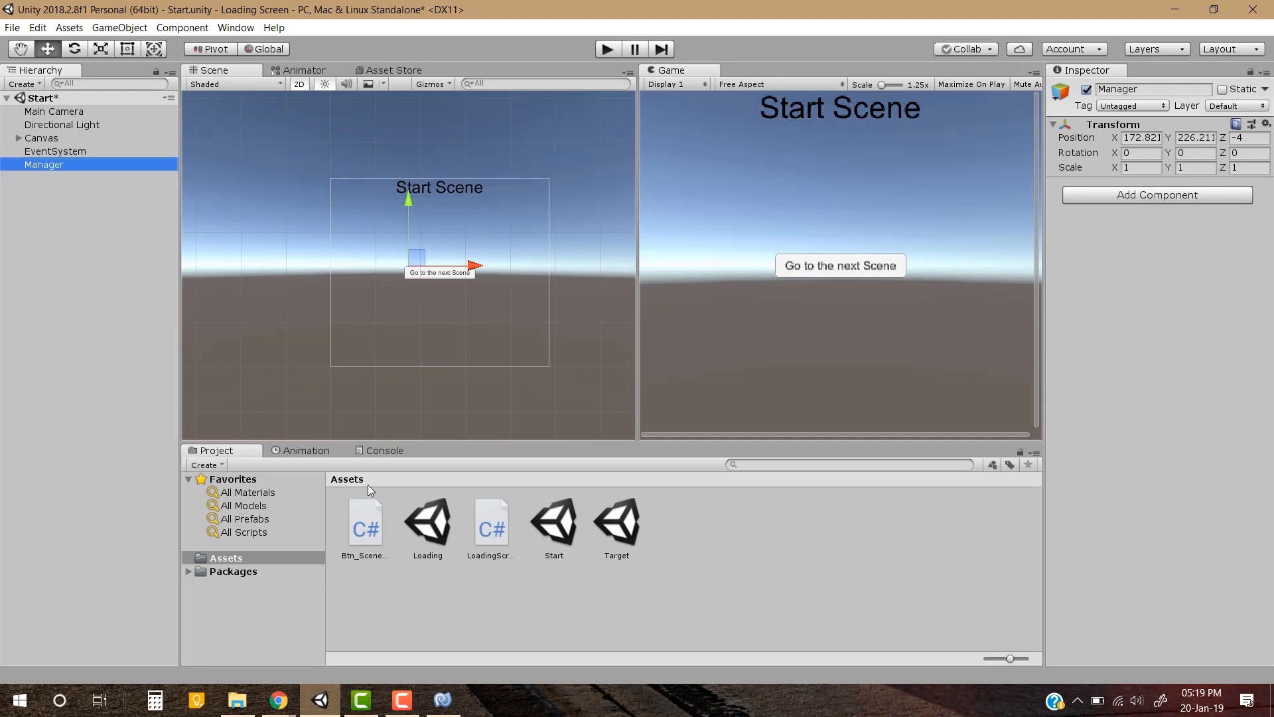
Attach the Btn_SceneLoader script to the Manager object and save the Start scene
drag(366, 528, 1161, 402)
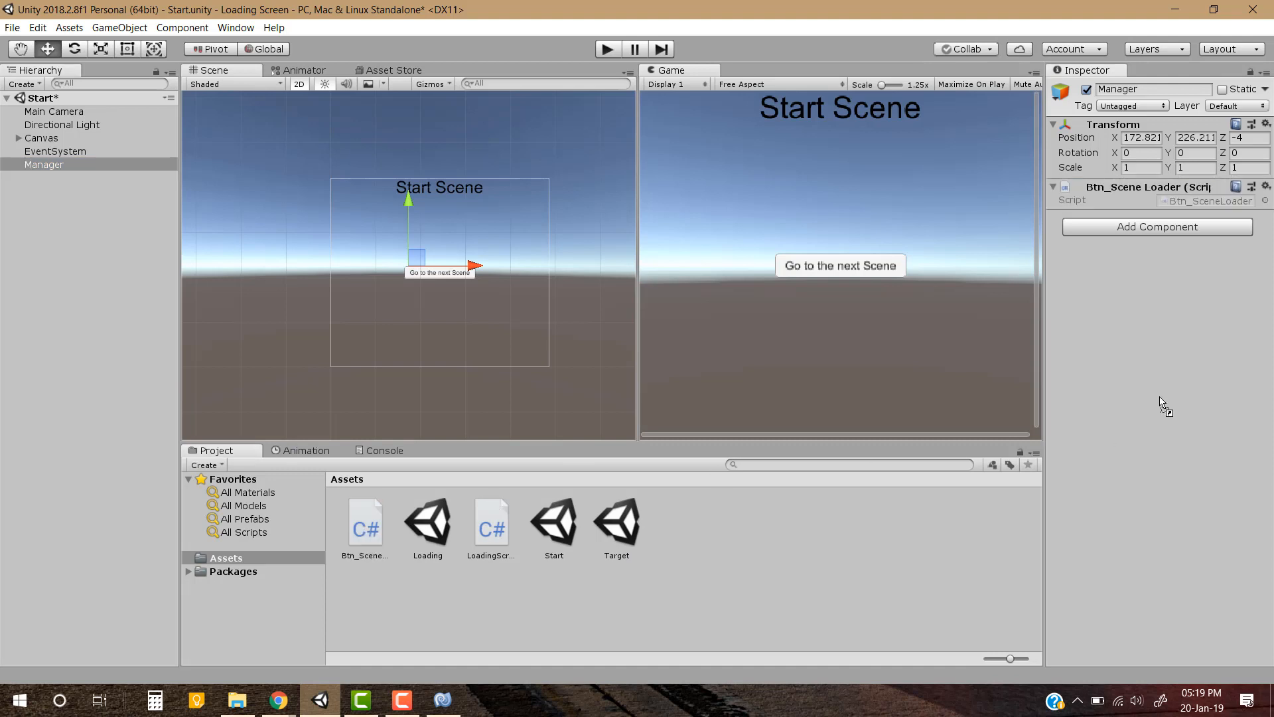
click(897, 589)
key(ctrl+s)
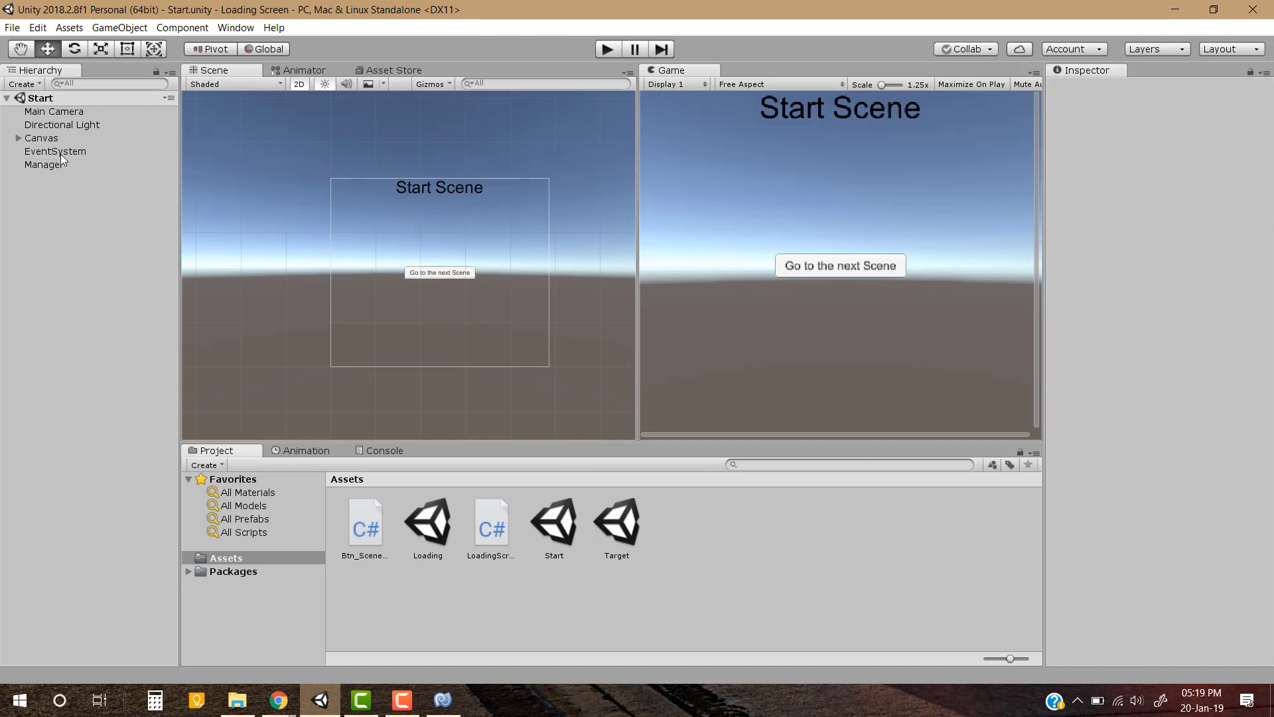
Add an On Click () entry to the Canvas Button and assign the Manager object to it
click(19, 138)
click(62, 155)
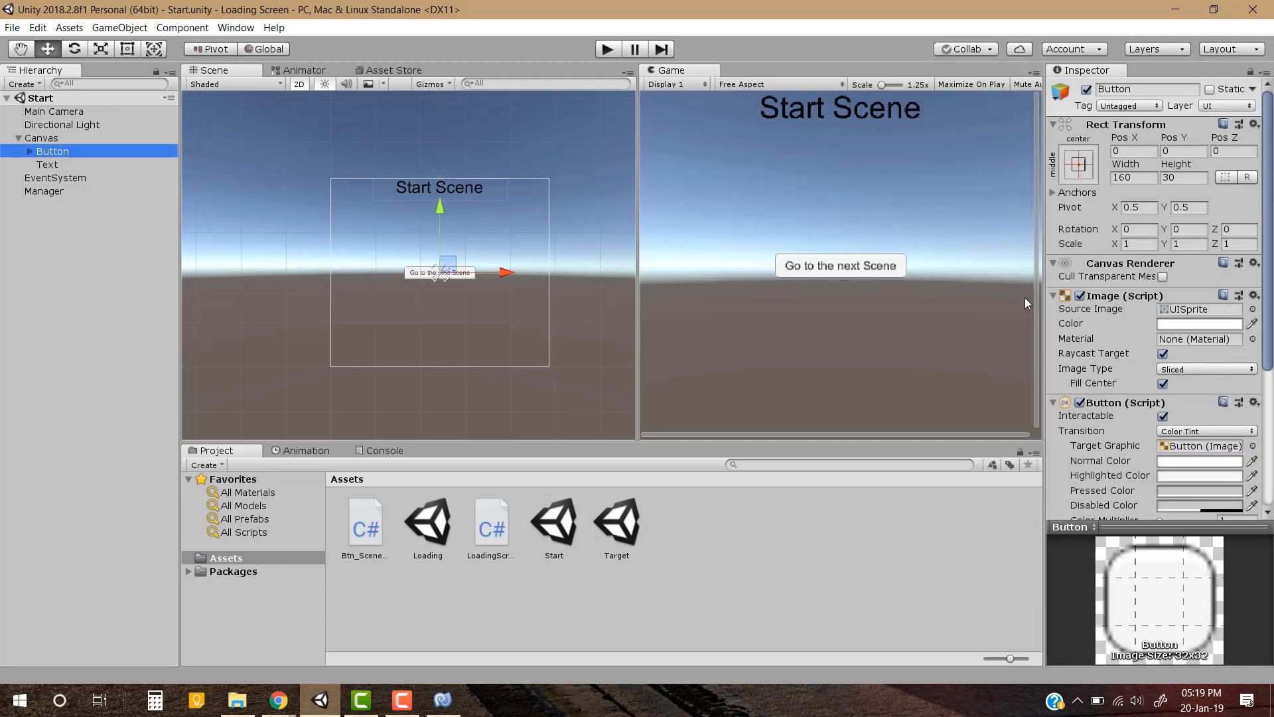
scroll(1152, 386, down, 5)
click(1223, 426)
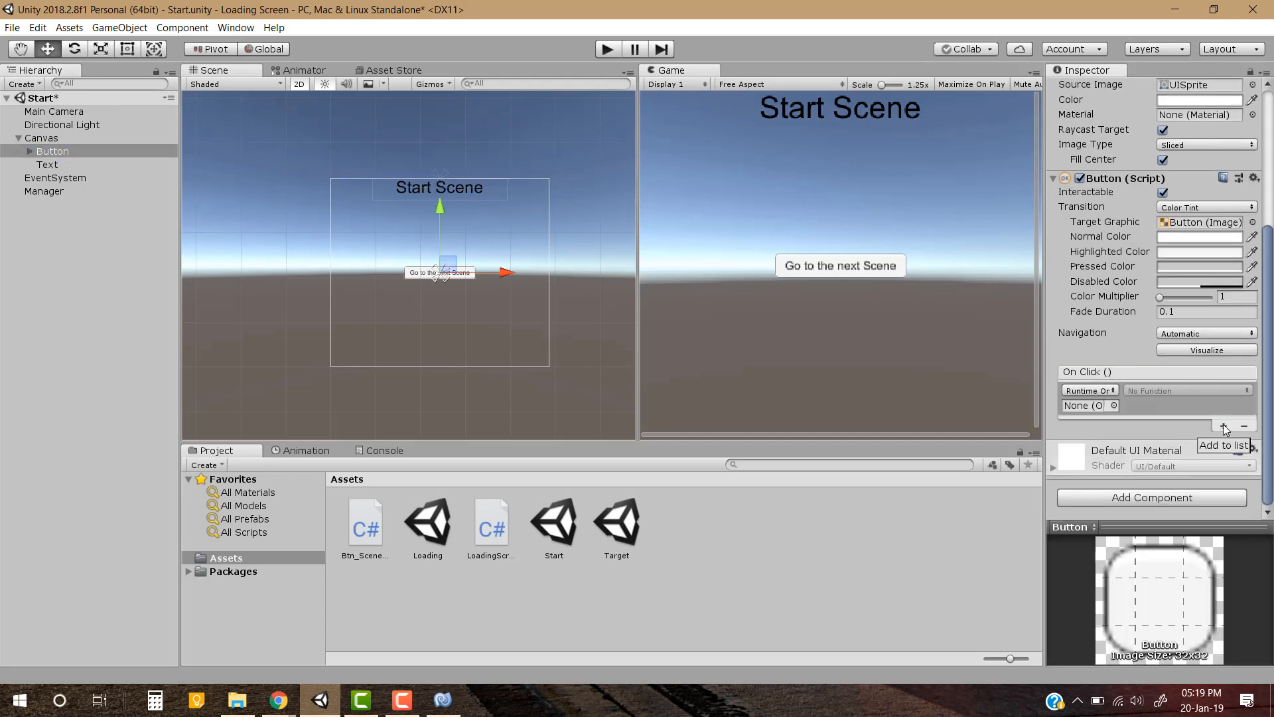
drag(45, 191, 1088, 412)
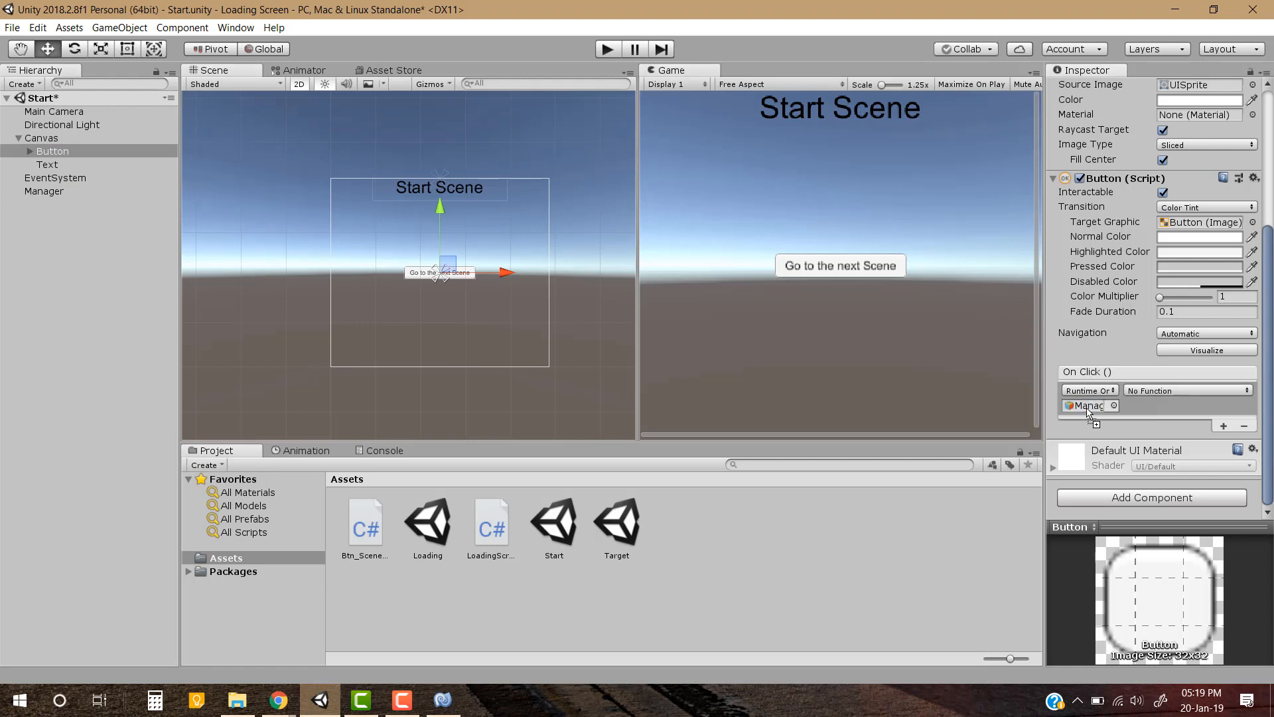
Set the Button's On Click function to Btn_SceneLoader's Btn_LoadScene (int) and save the scene
click(1160, 389)
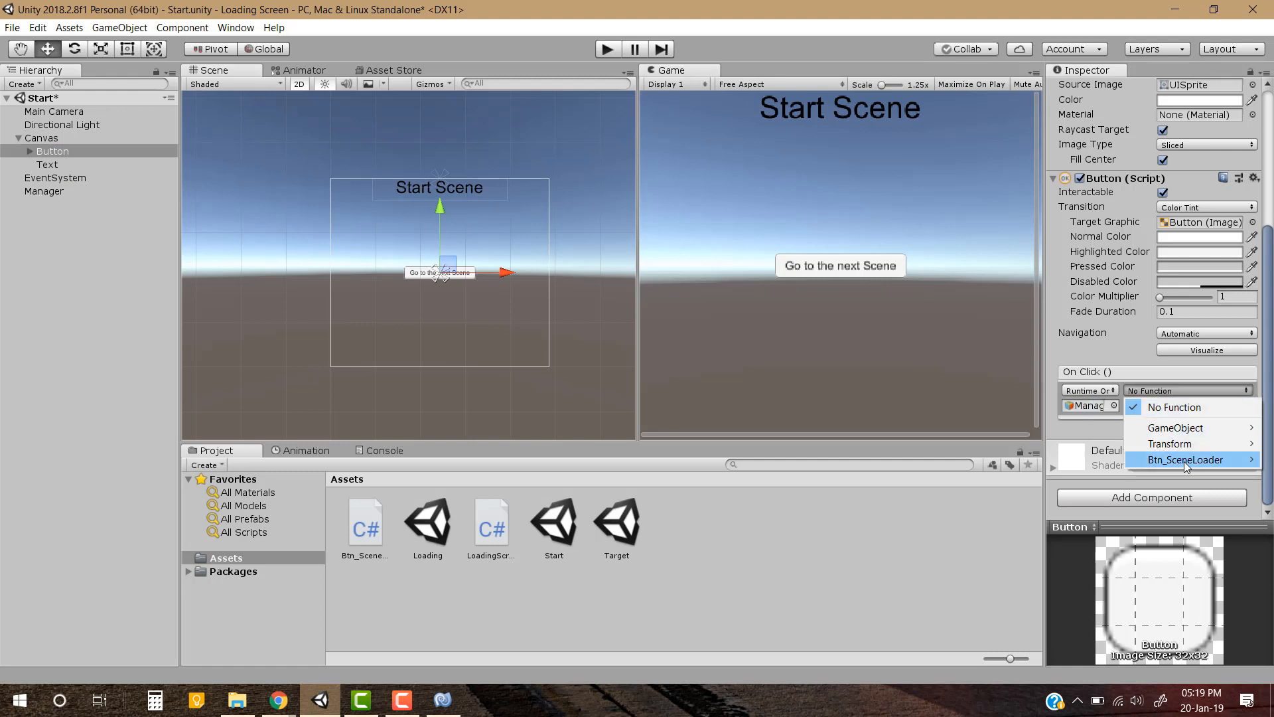
mouse_move(1175, 467)
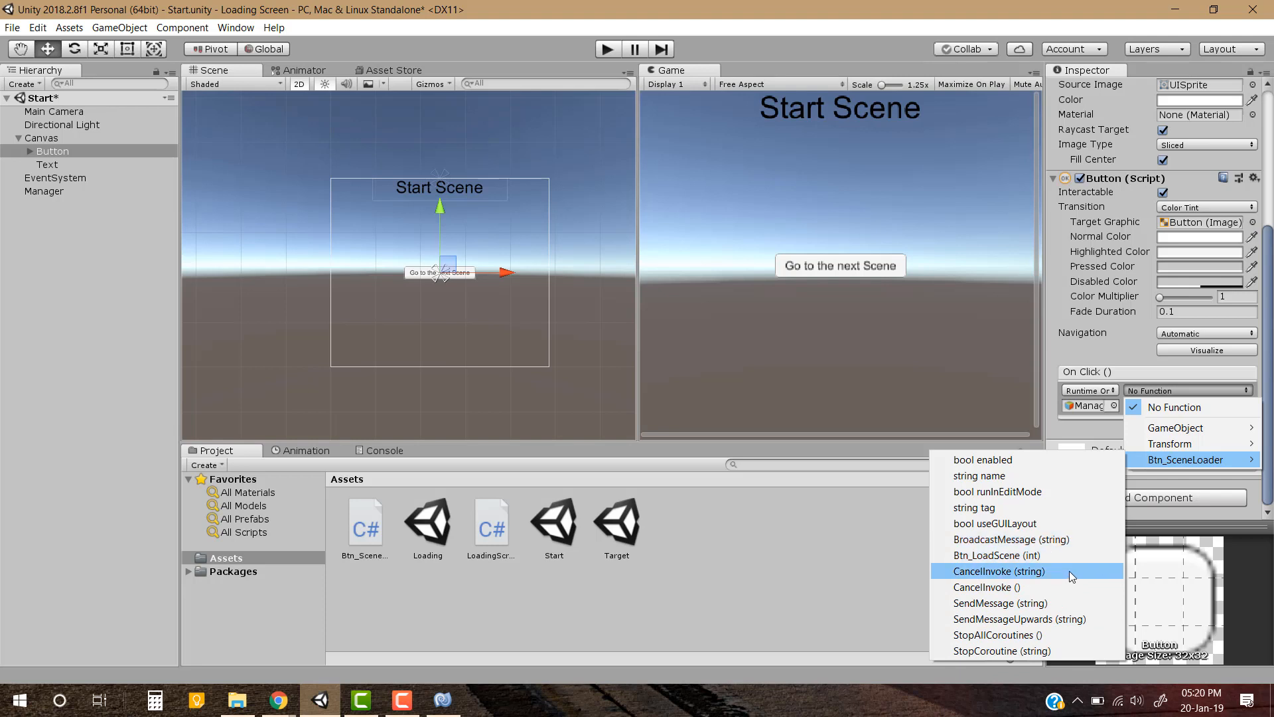
click(998, 556)
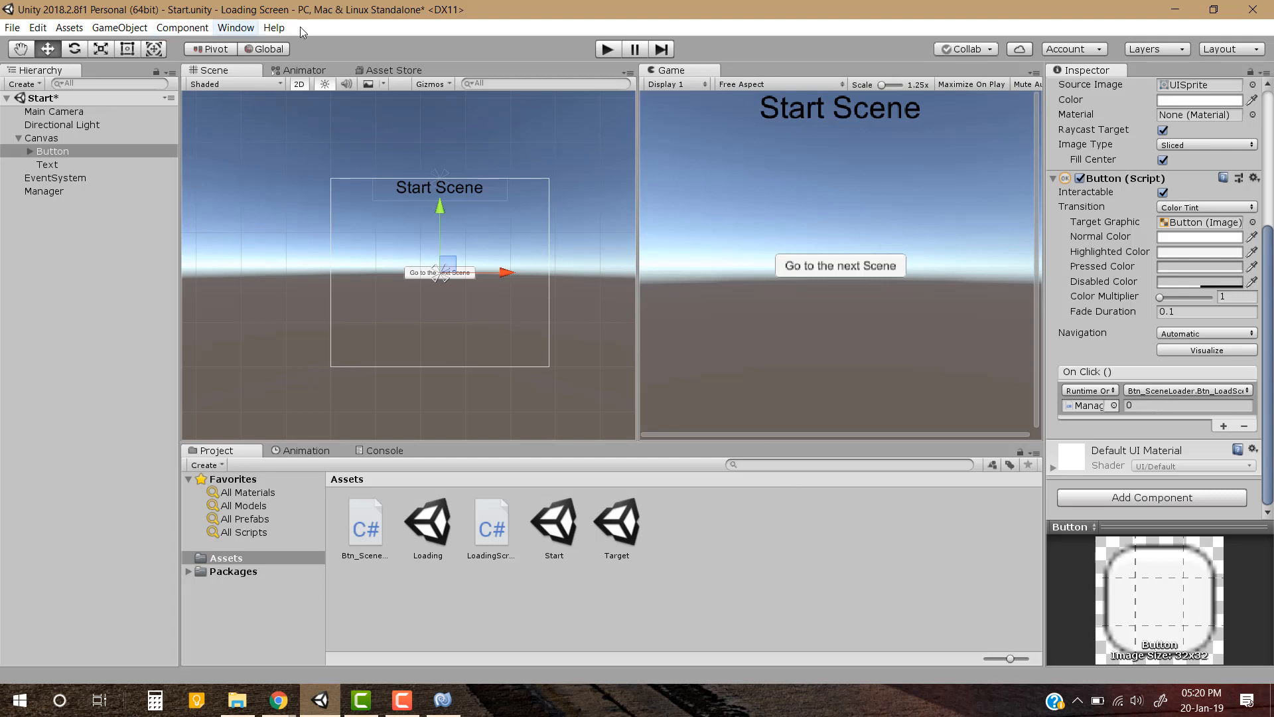
click(724, 588)
key(ctrl+s)
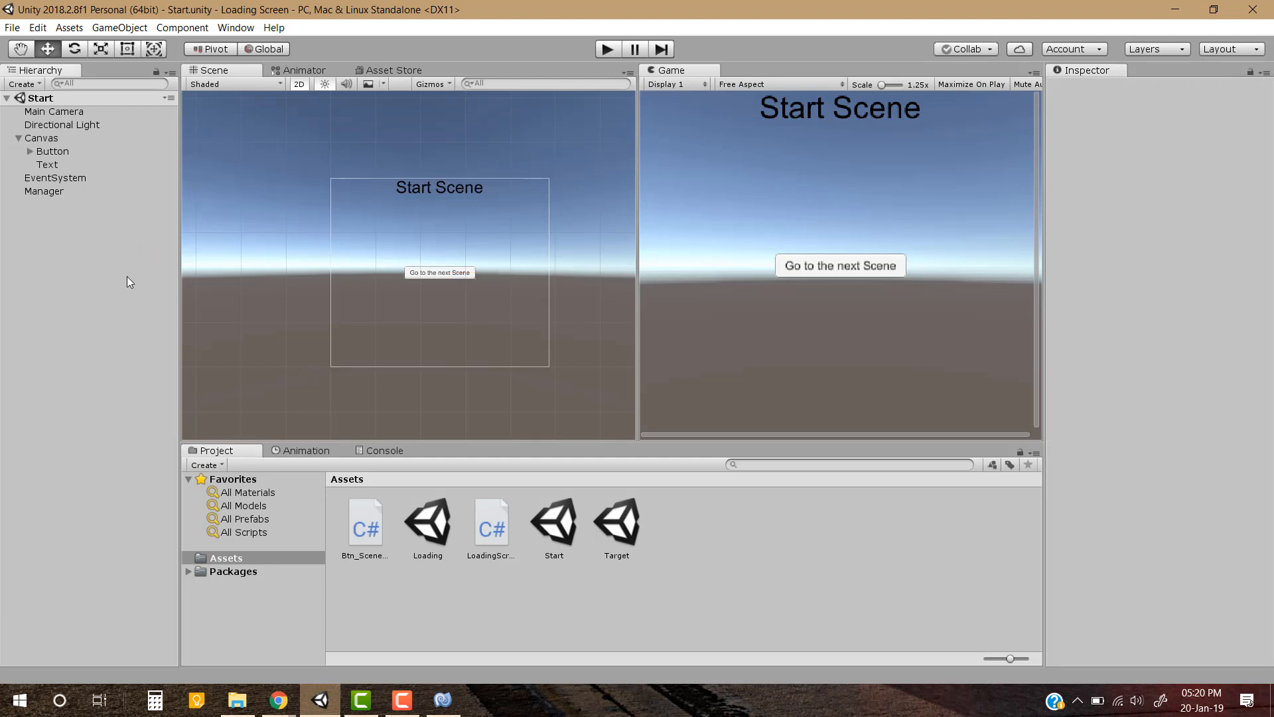
Add the Start, Target and Loading scenes, in that order, to Scenes In Build in the Build Settings
click(12, 27)
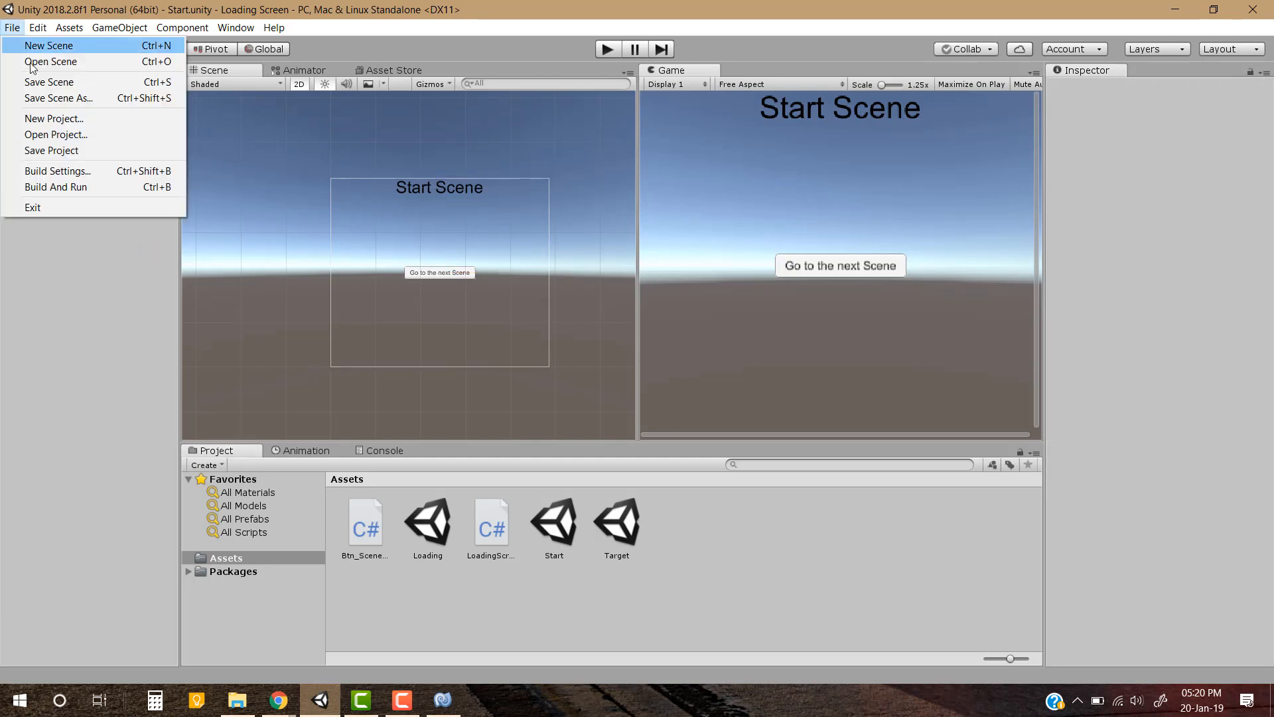
click(97, 171)
drag(554, 522, 829, 164)
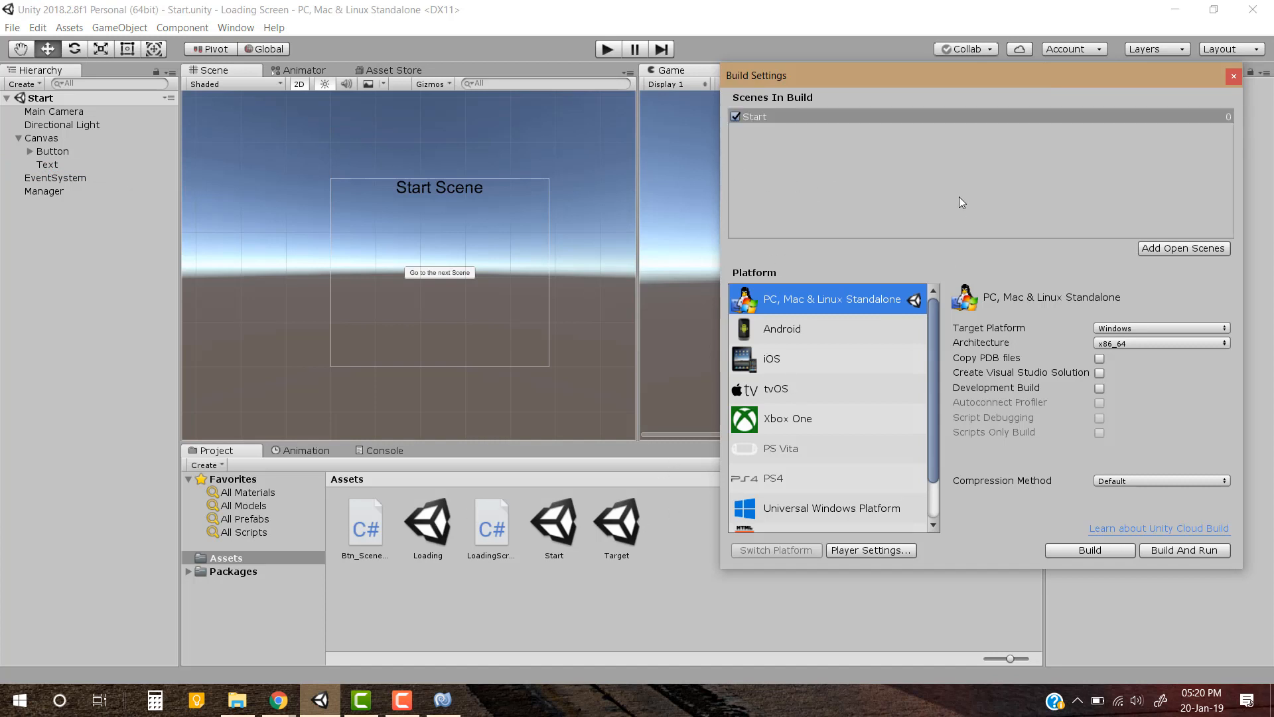
drag(611, 532, 801, 189)
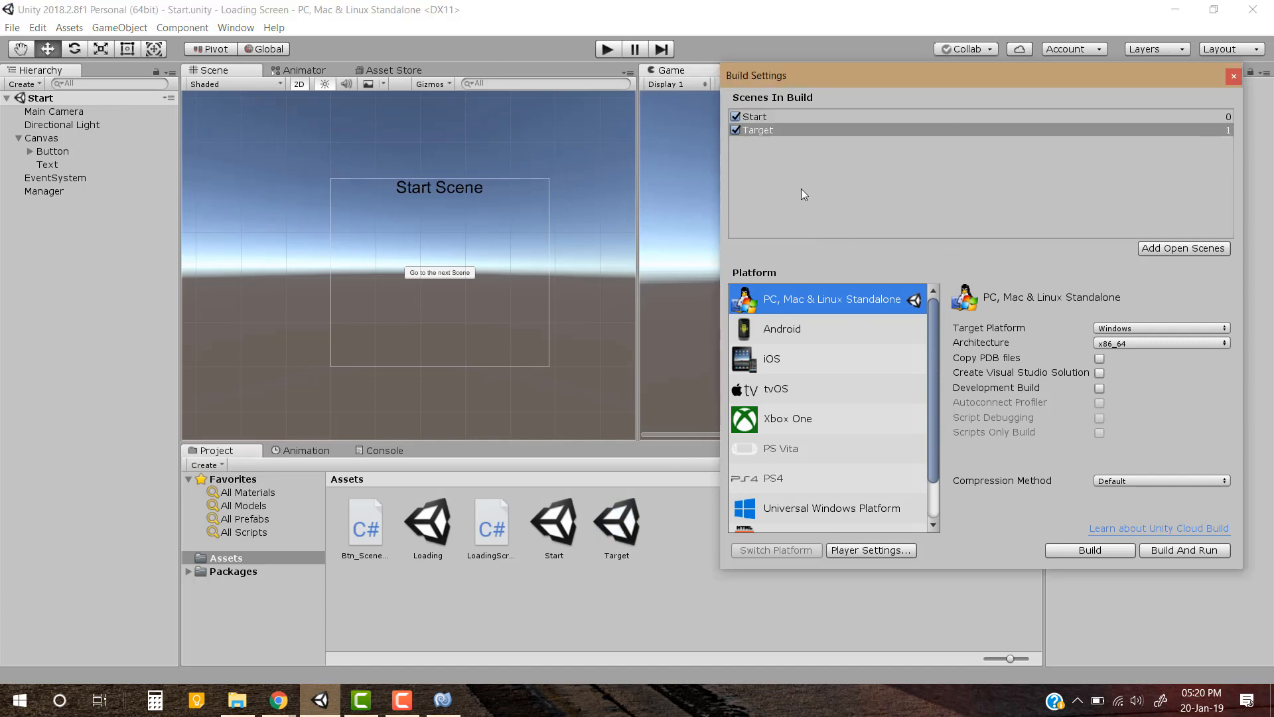
drag(443, 530, 865, 186)
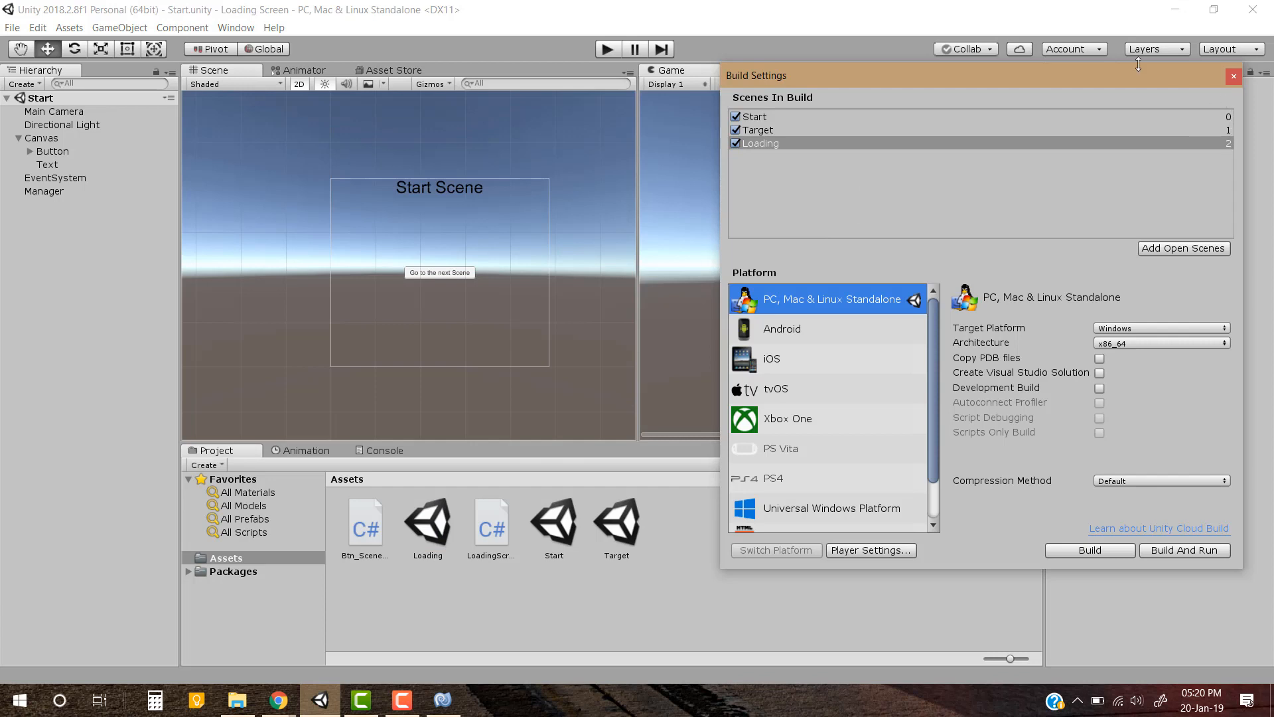
Set the scene index passed by the Start scene Button's On Click function to 1, matching the Target scene's build index
drag(1045, 77, 1002, 85)
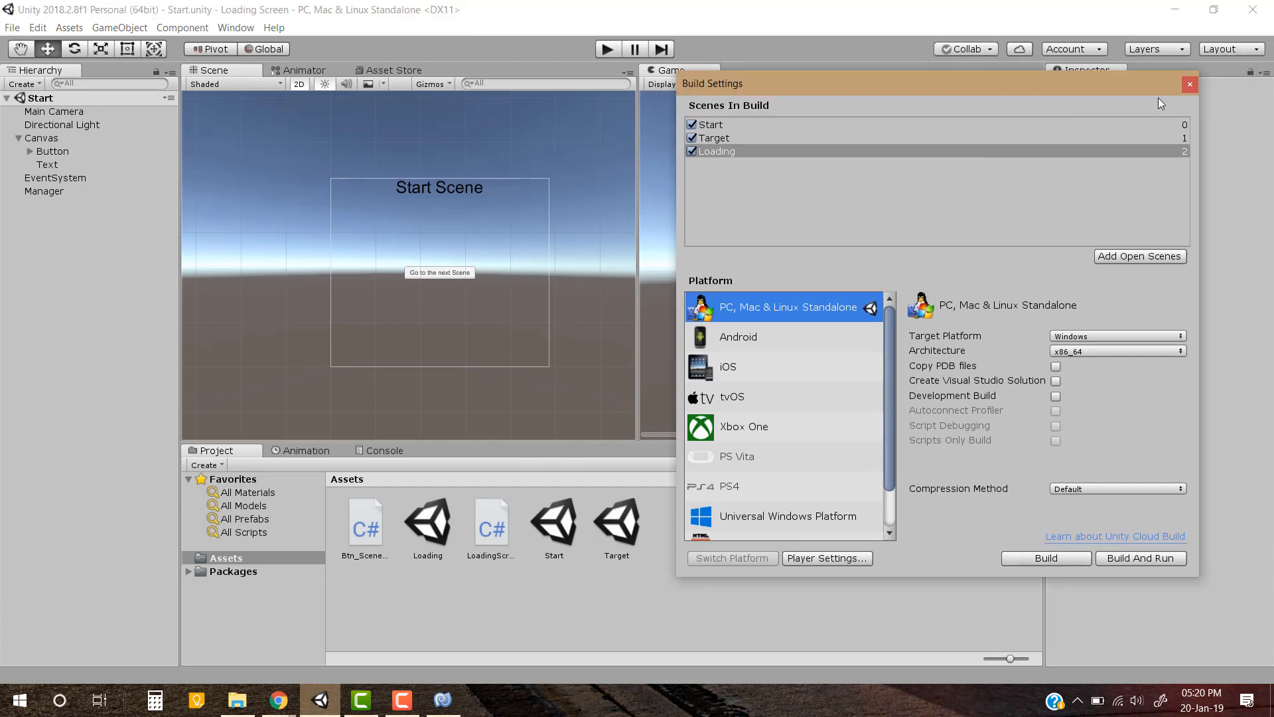
drag(1181, 93, 531, 402)
click(59, 151)
drag(239, 393, 229, 210)
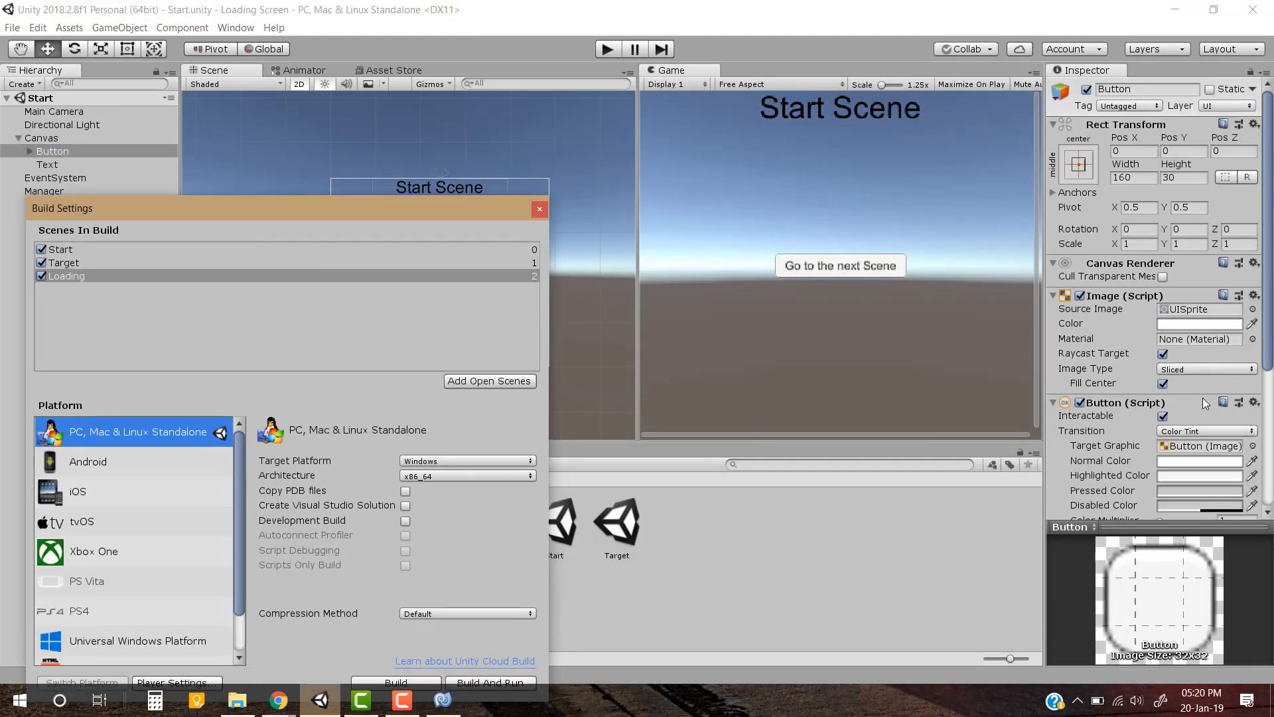
scroll(1205, 405, down, 5)
click(1166, 405)
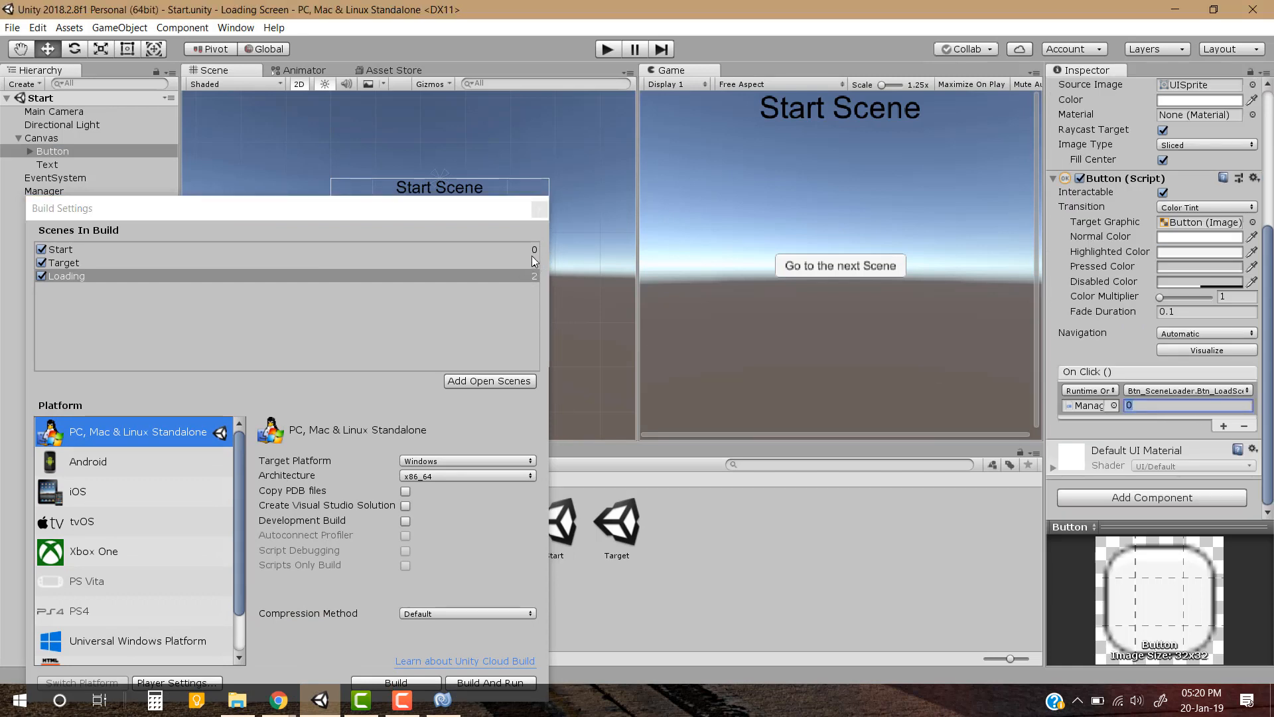
text(1)
Close the Build Settings and save the Start scene
drag(171, 206, 383, 184)
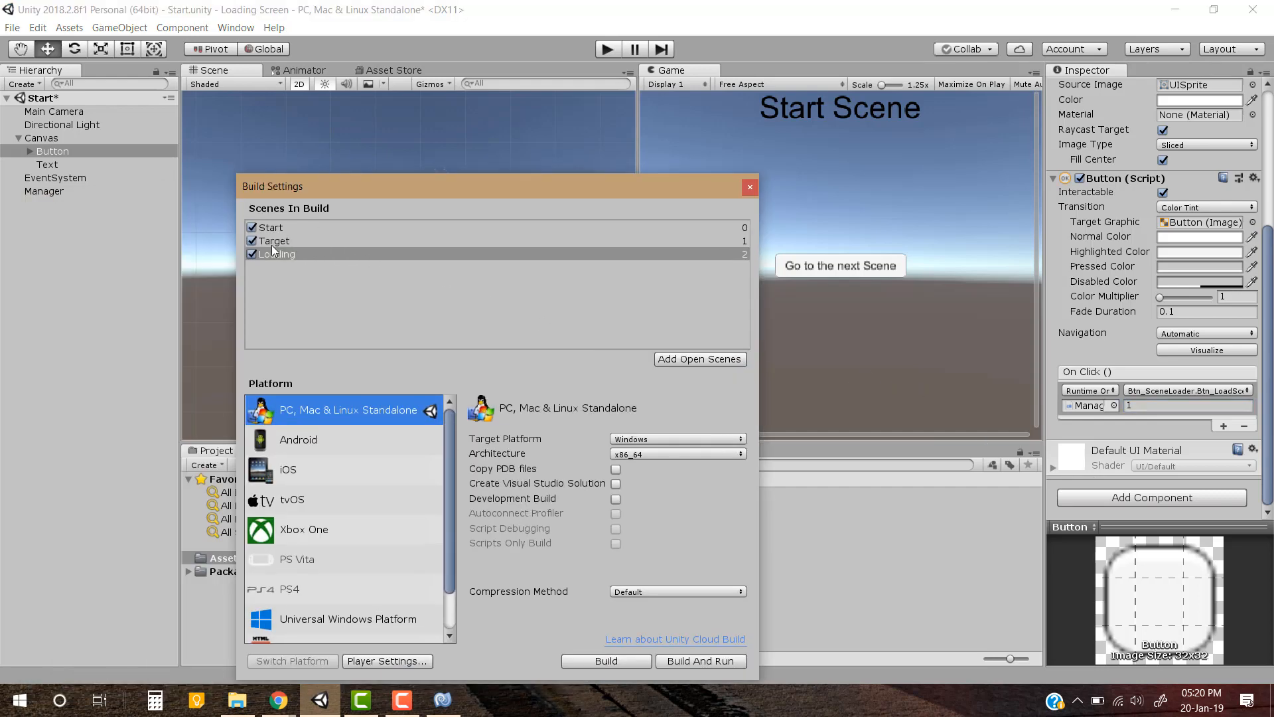
click(750, 187)
click(782, 584)
key(ctrl+s)
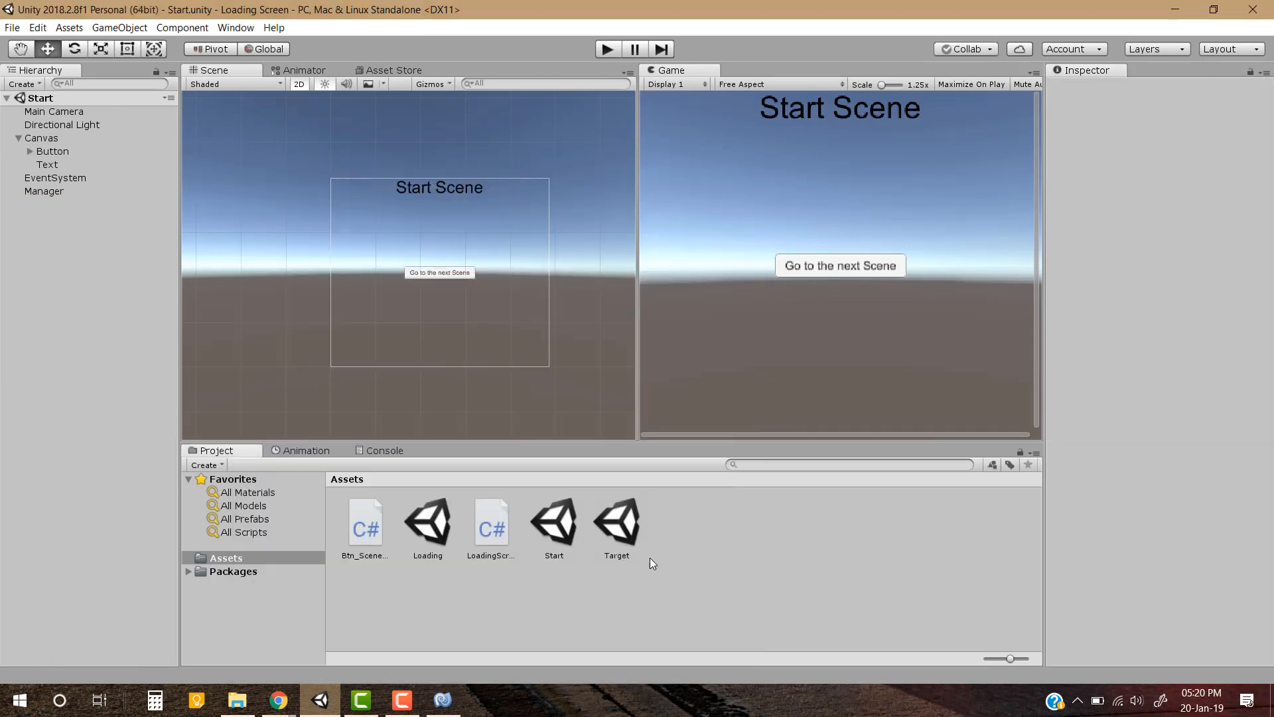
In the Target scene, create an empty game object named Manager and attach the Btn_SceneLoader script to it
double_click(617, 527)
right_click(46, 269)
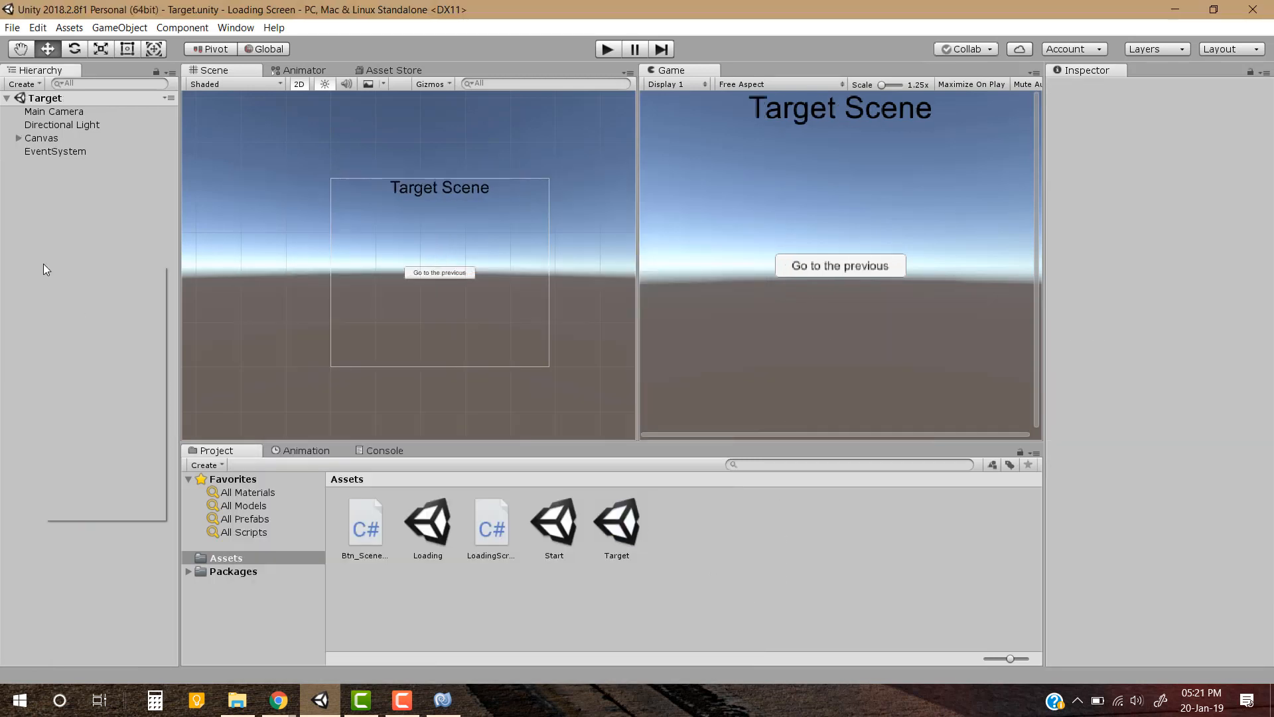
click(133, 377)
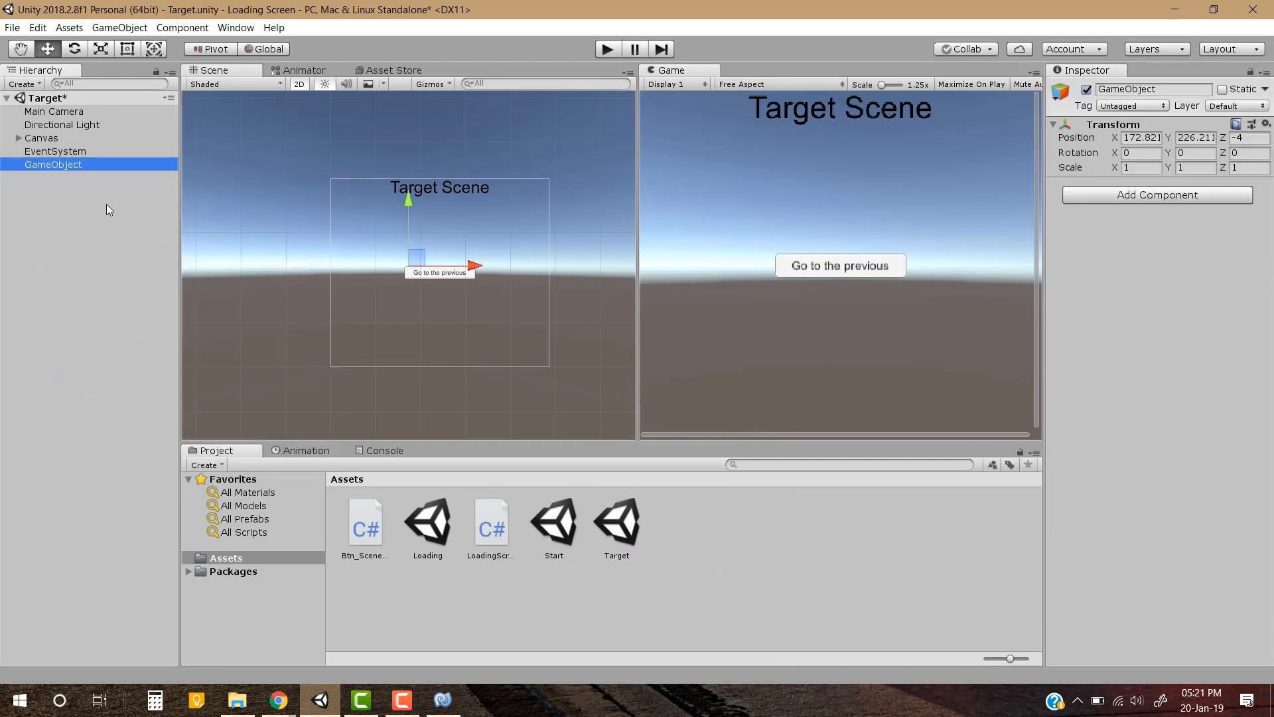
key(F2)
text(Ma)
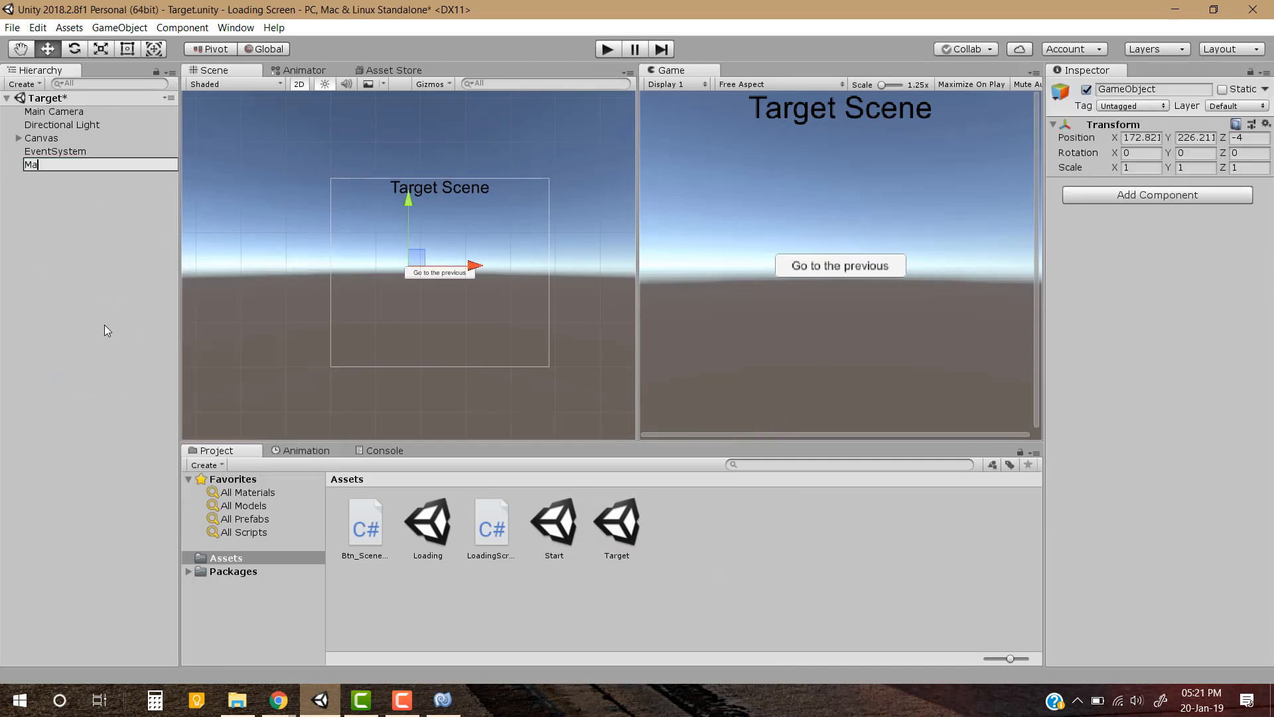
text(nager)
key(Return)
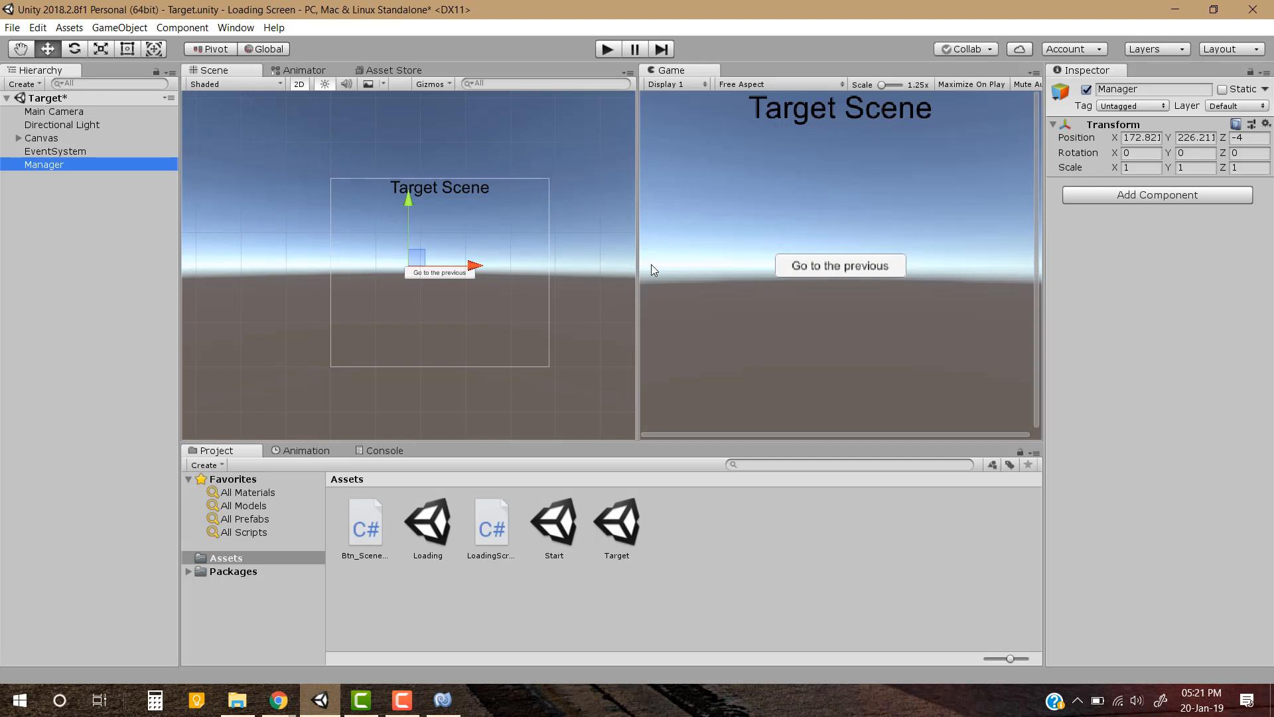
drag(366, 528, 1150, 325)
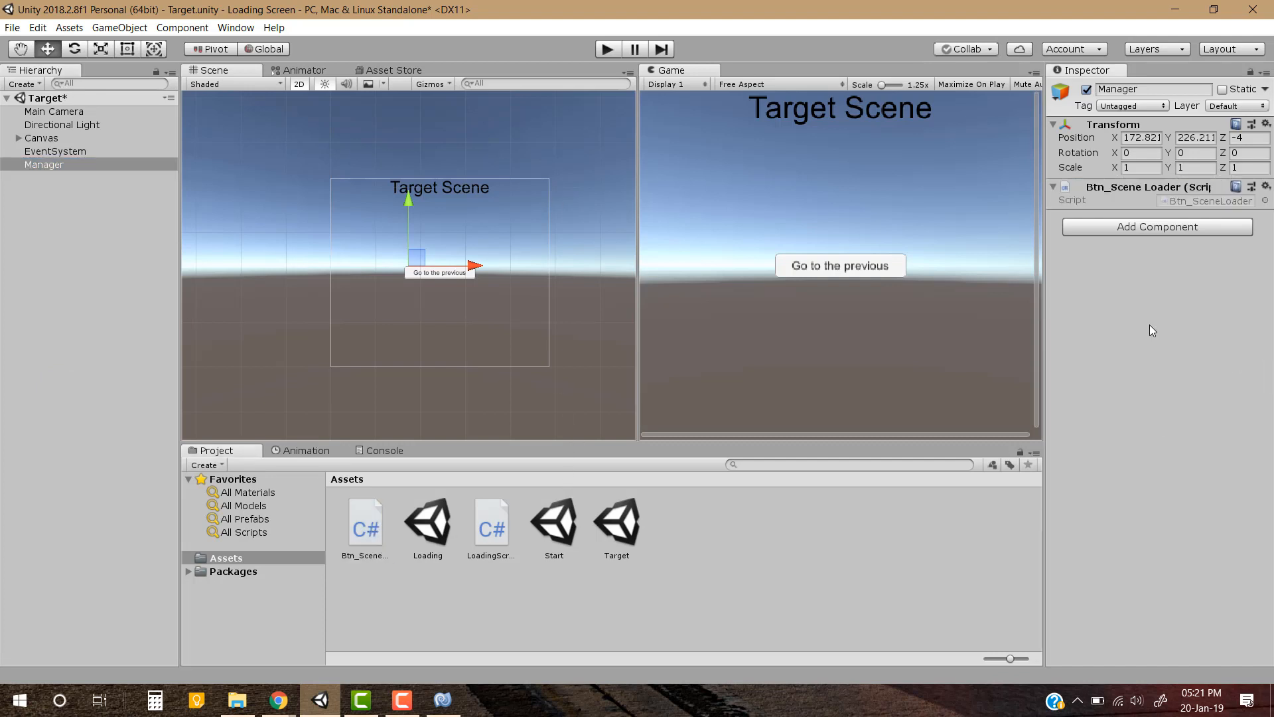
click(116, 264)
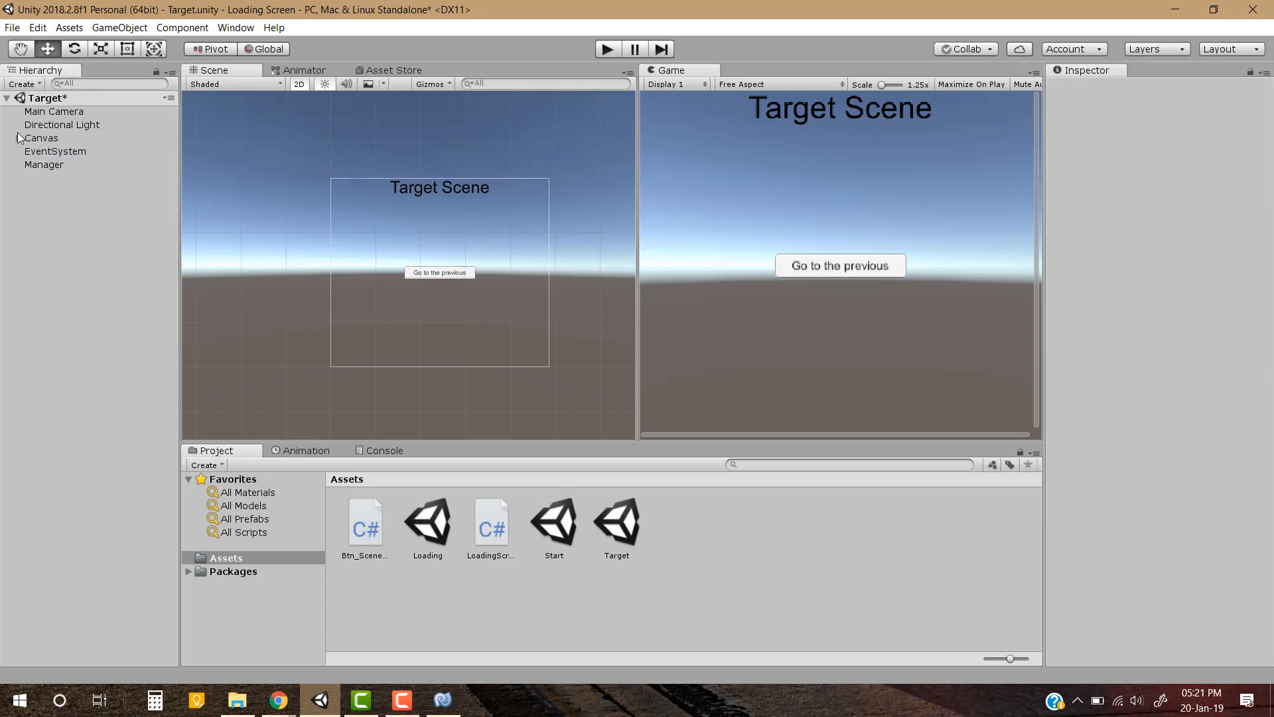
Add an On Click entry to the Target scene's Button and assign the Manager object to it
click(19, 138)
click(59, 154)
scroll(1159, 454, down, 5)
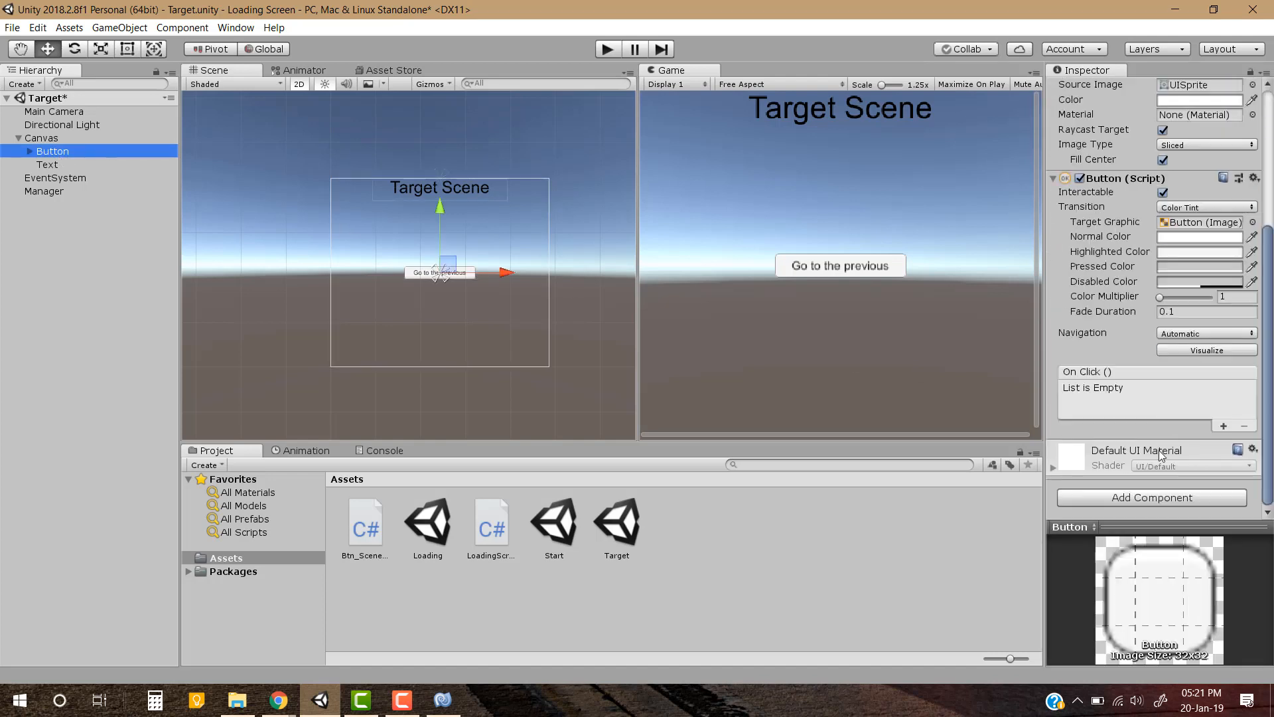
click(1224, 425)
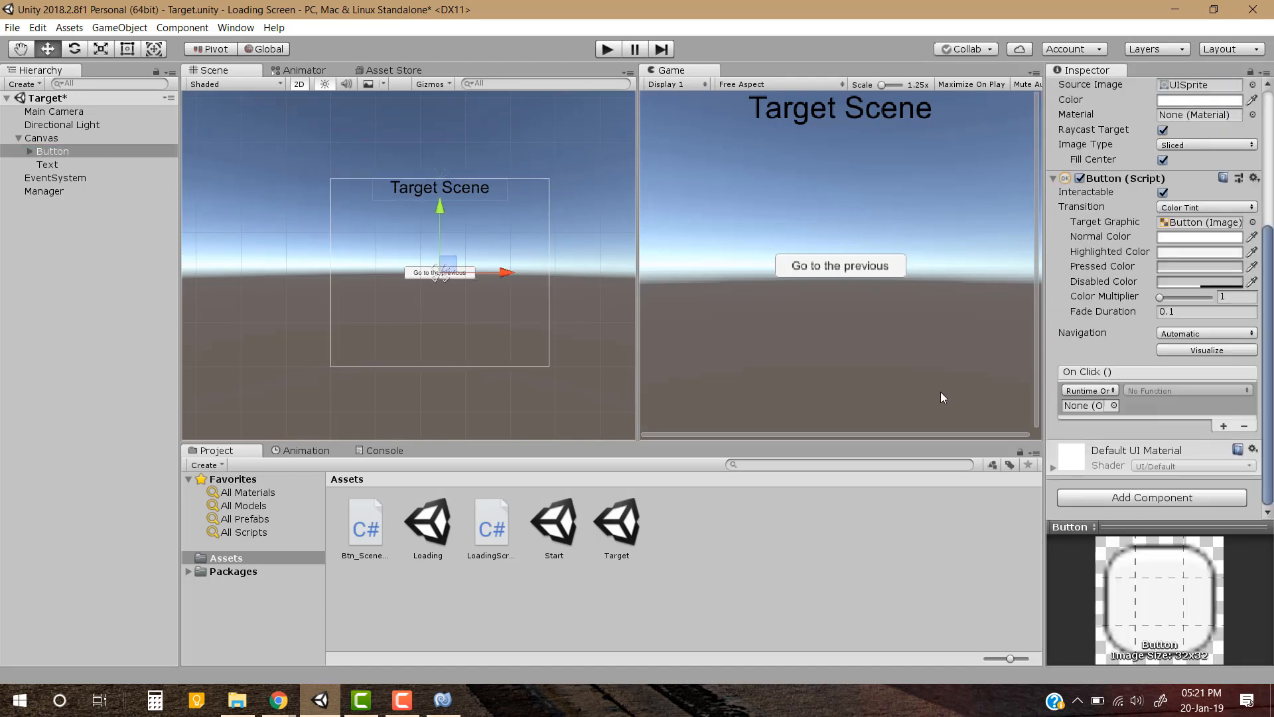
click(221, 227)
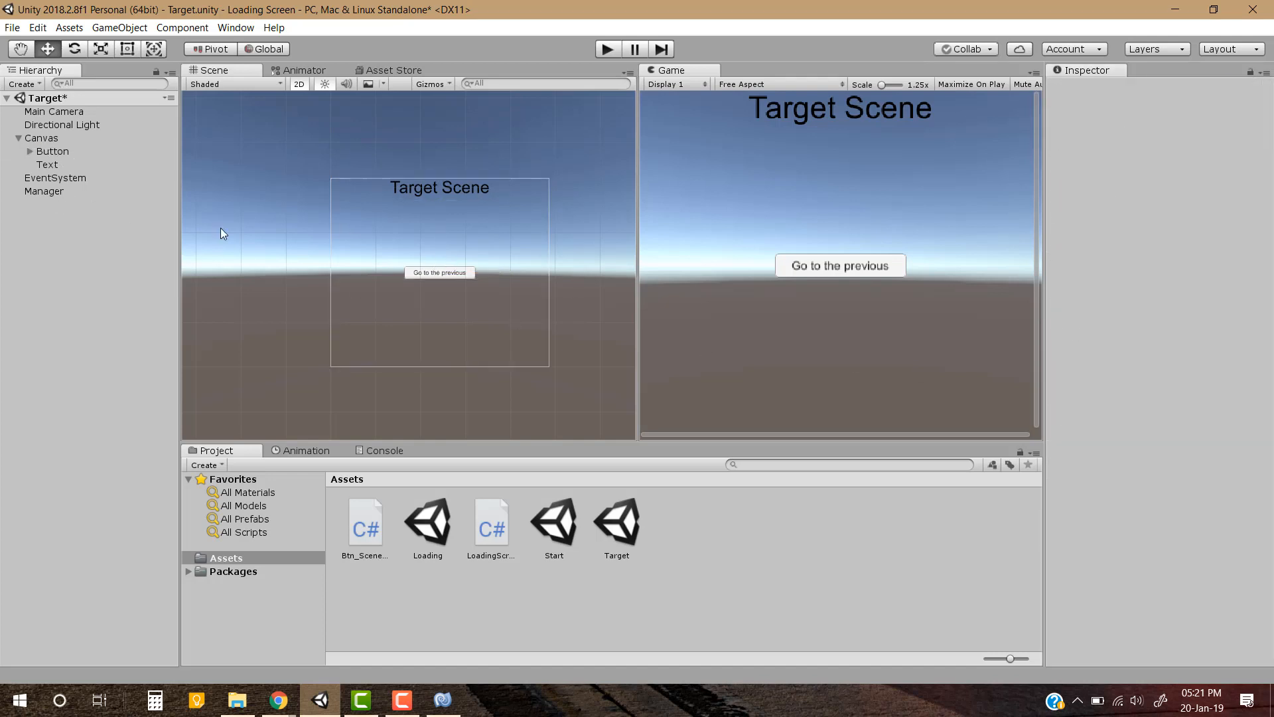
click(55, 152)
drag(50, 192, 1073, 406)
Set the Target scene button's On Click function to Btn_SceneLoader's Btn_LoadScene (int) with scene index 0
click(1204, 391)
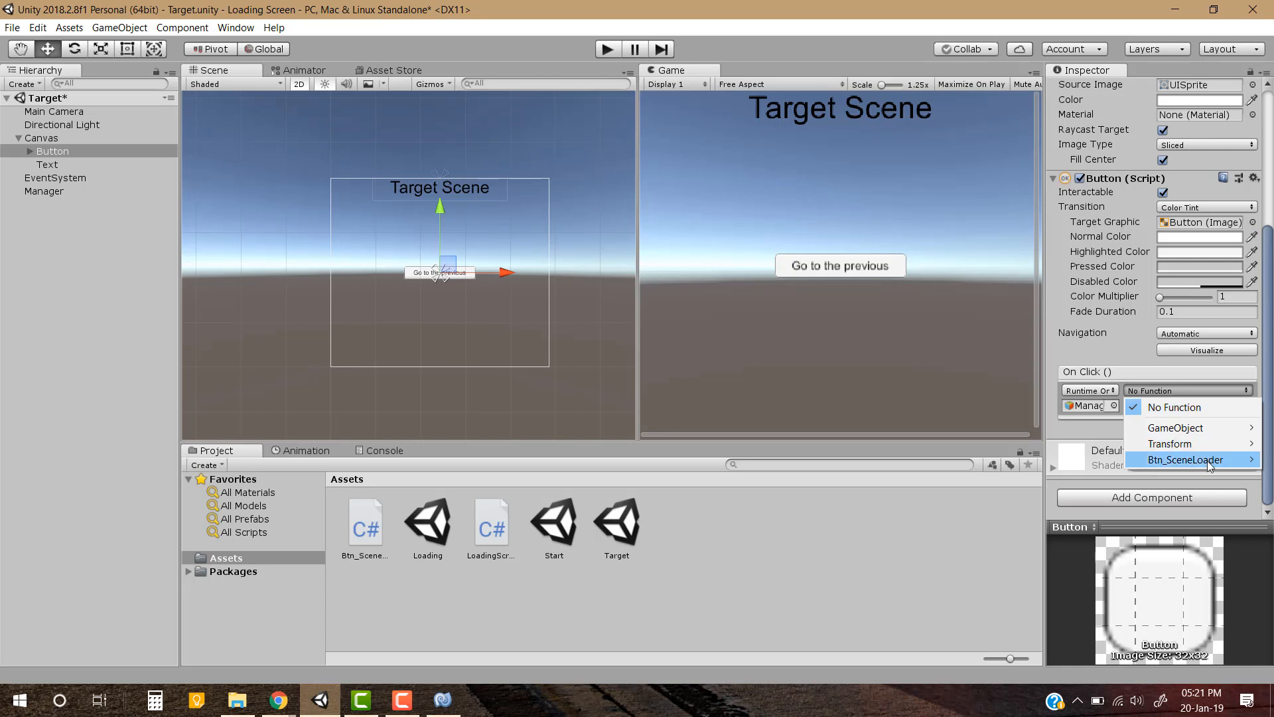
mouse_move(1207, 462)
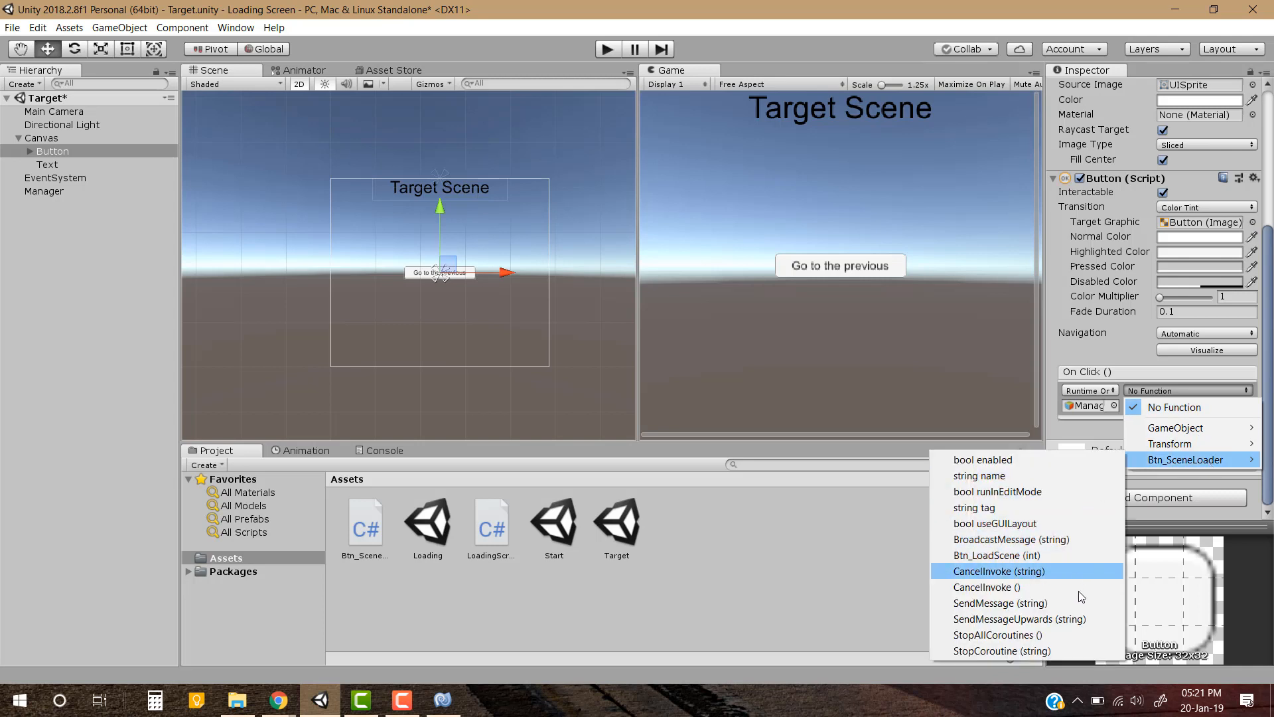
click(1057, 559)
click(1161, 406)
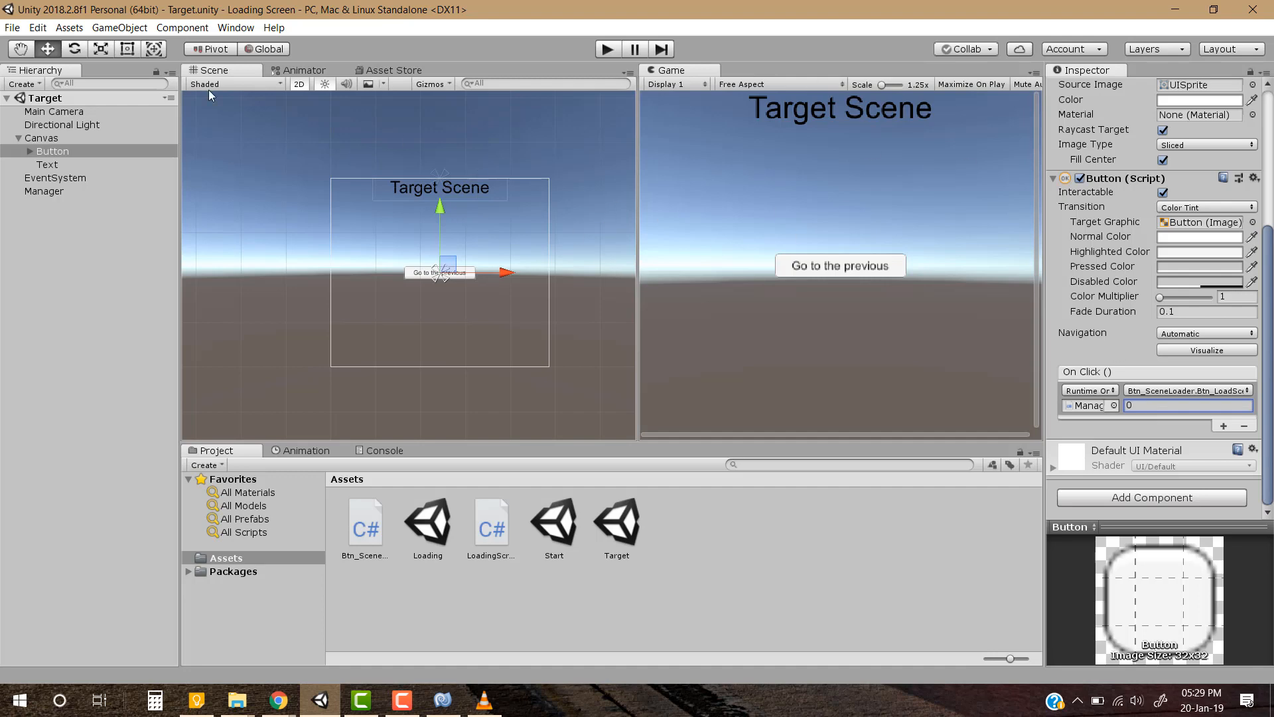
Check the build indices of the Start, Target and Loading scenes in the Build Settings
click(11, 29)
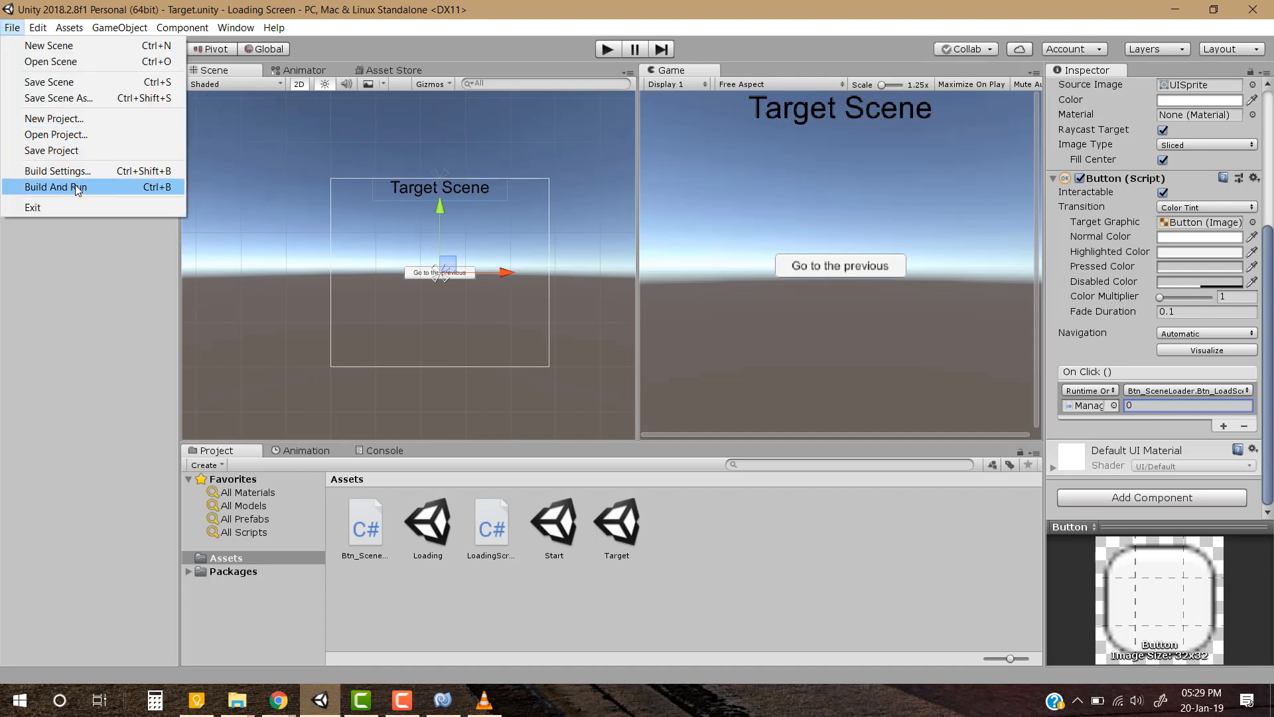
click(57, 171)
drag(538, 190, 515, 192)
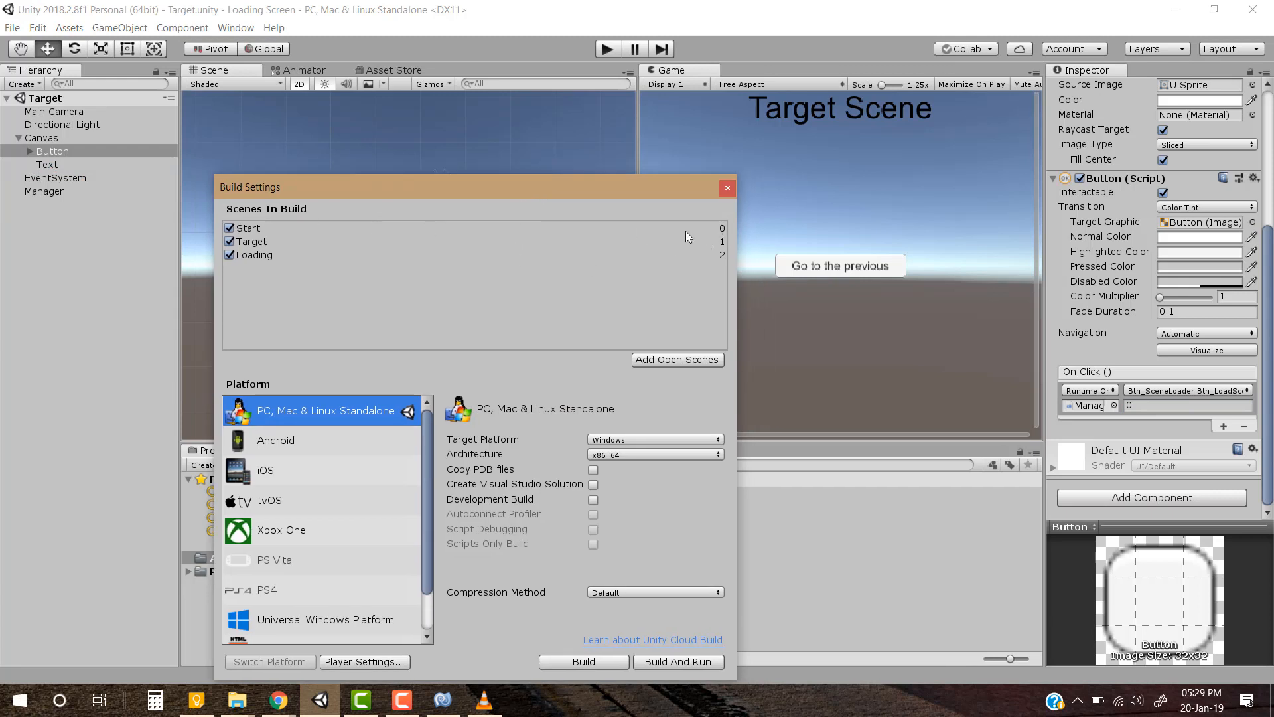
click(732, 189)
click(795, 530)
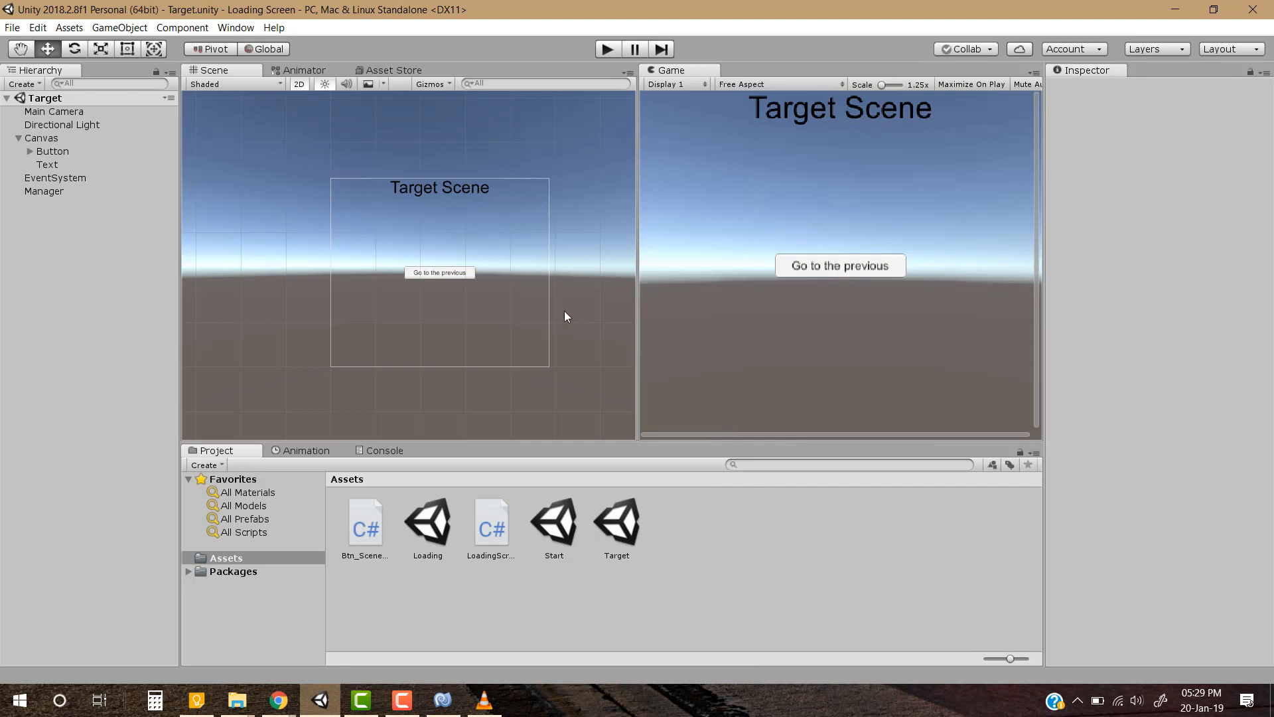
middle_drag(518, 297, 493, 295)
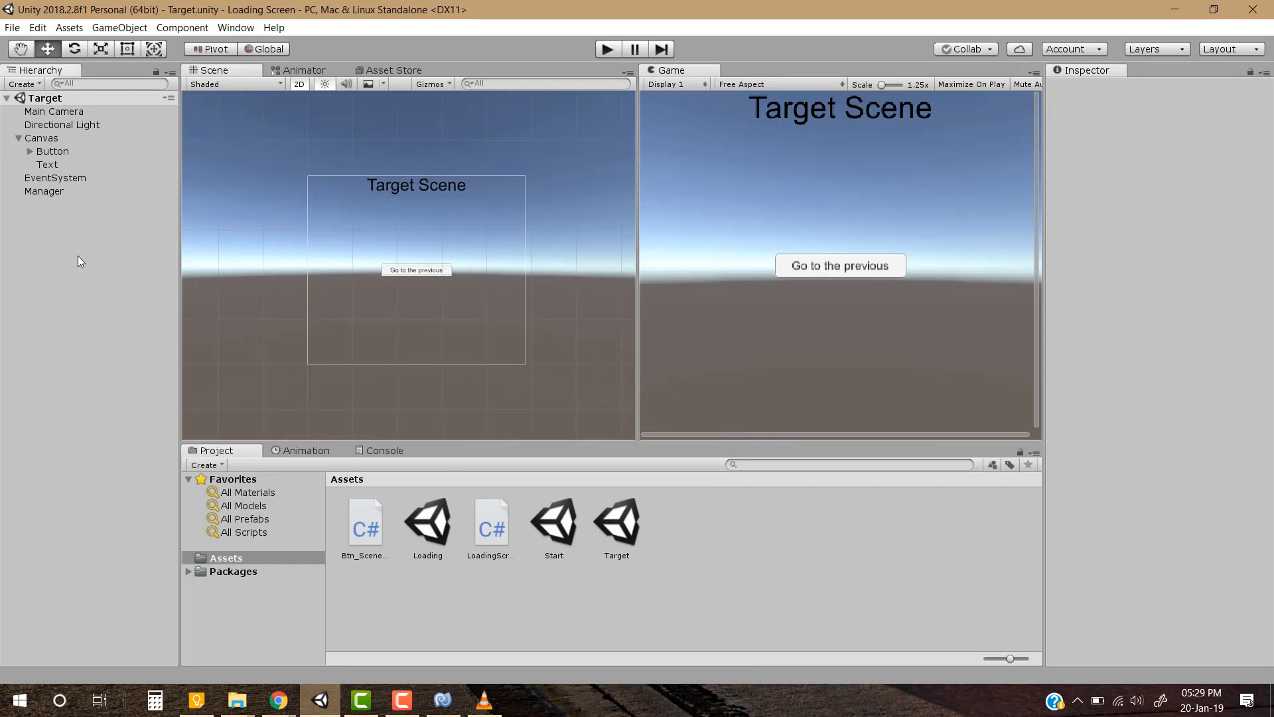
click(12, 28)
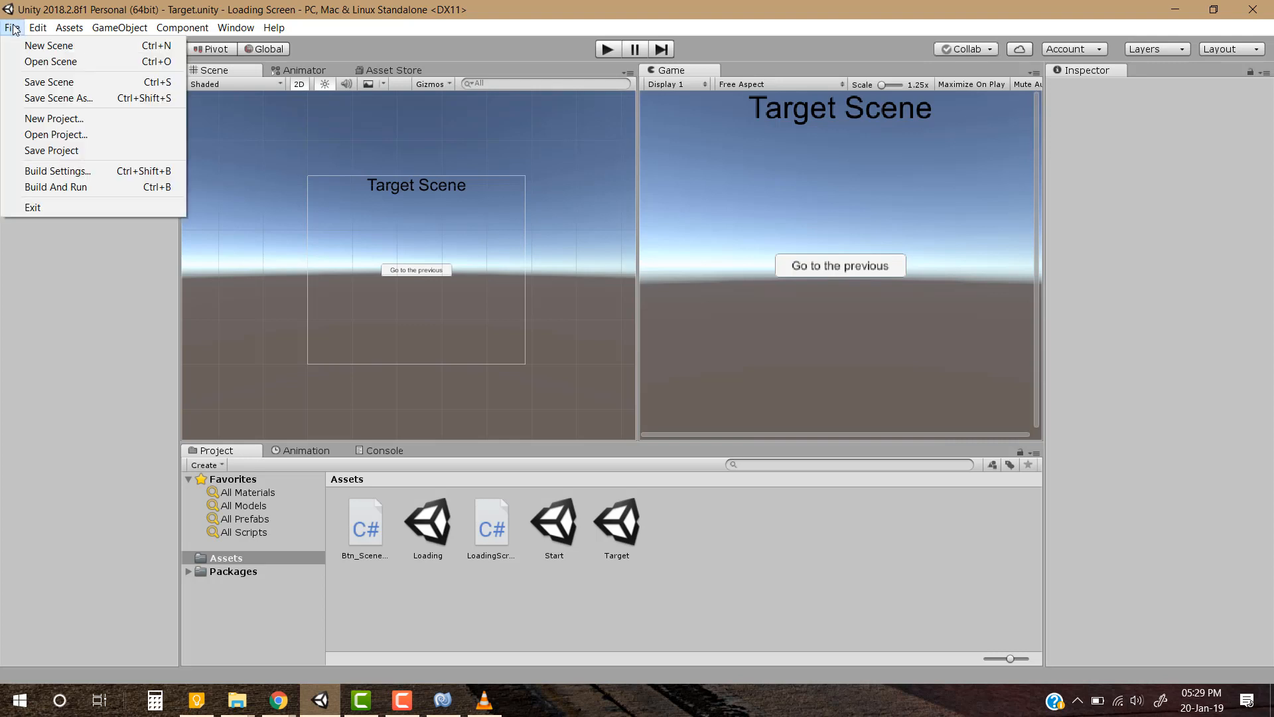
click(93, 170)
click(300, 176)
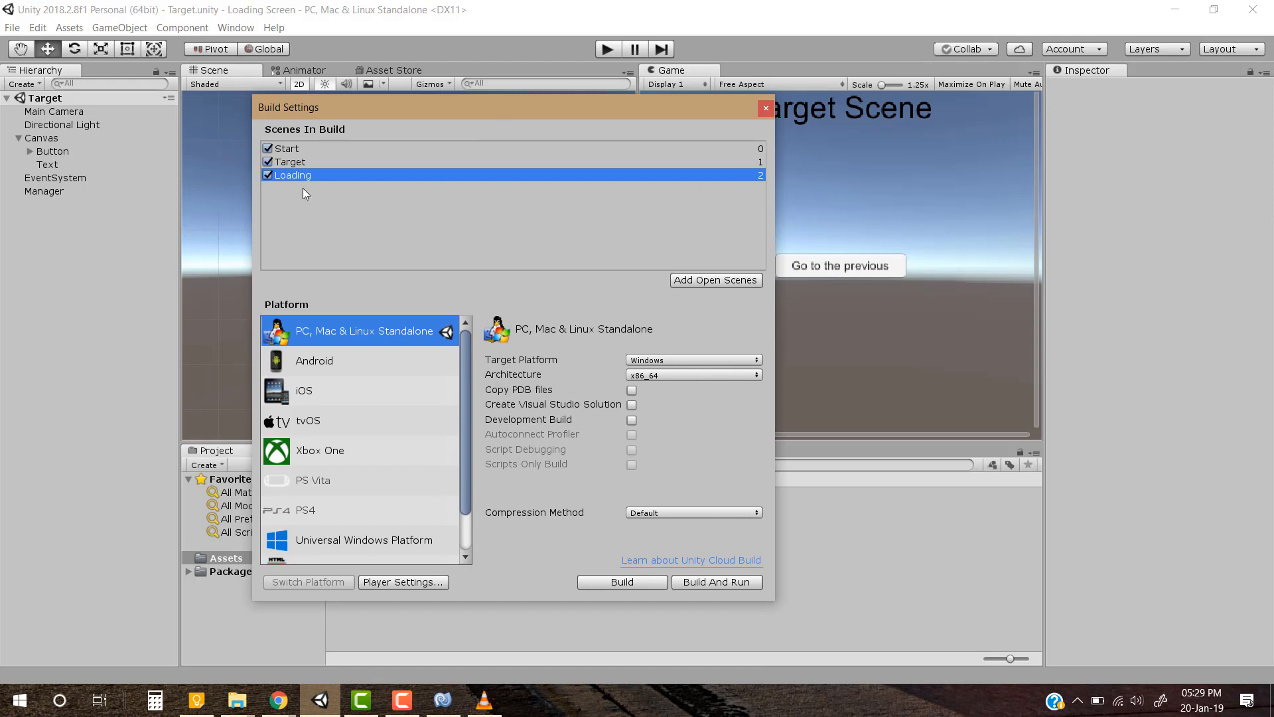
click(766, 108)
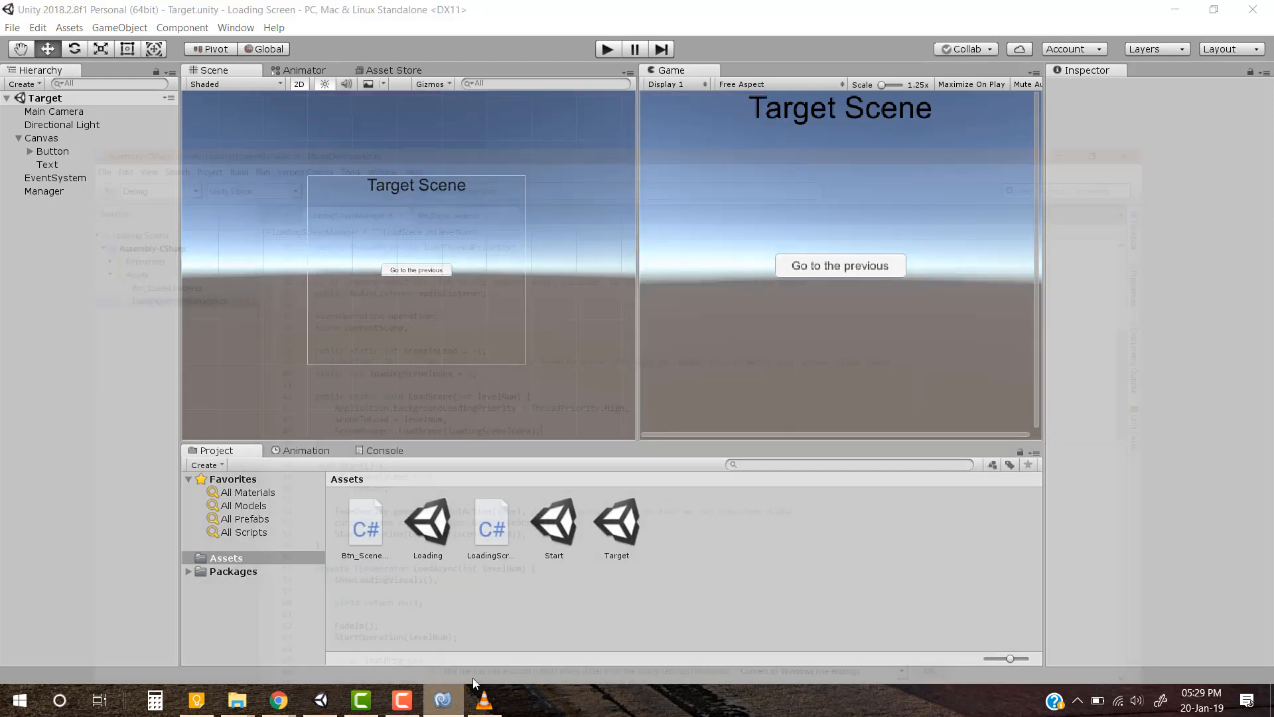
Switch to MonoDevelop and check the loadingSceneIndex value in LoadingScreenManager.cs against the Loading scene's build index, then return to Unity
click(442, 700)
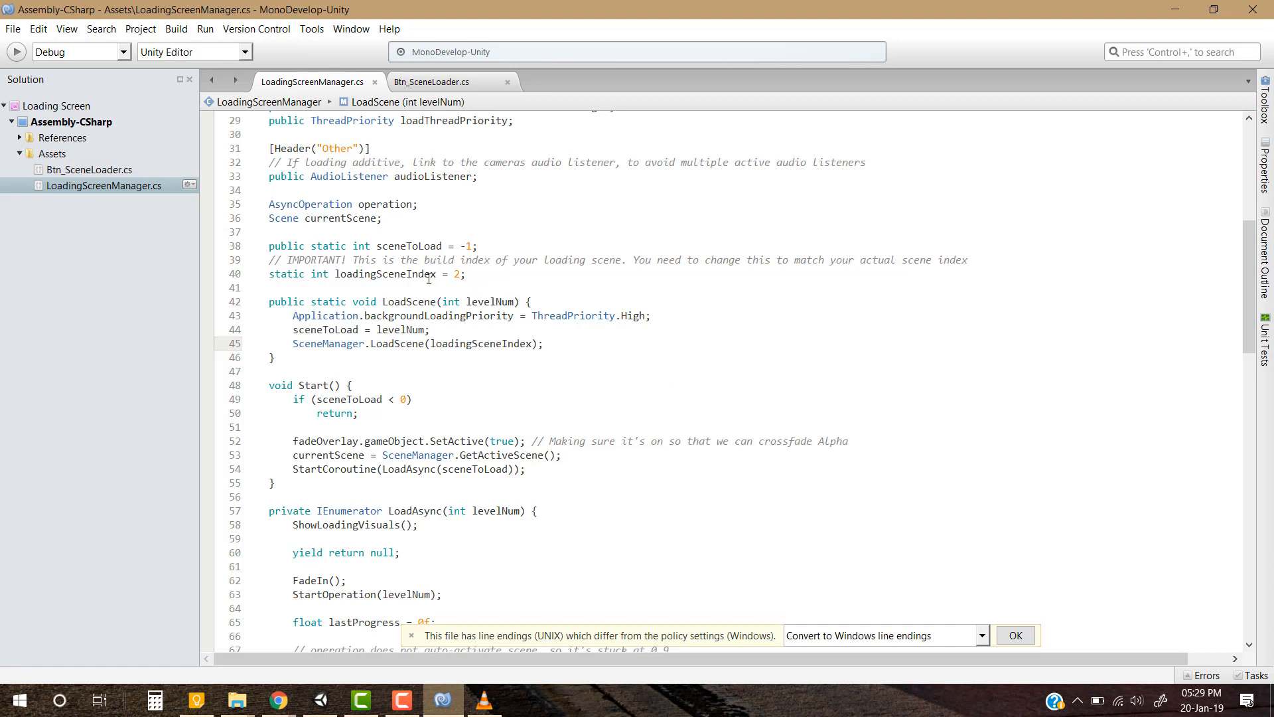
double_click(374, 274)
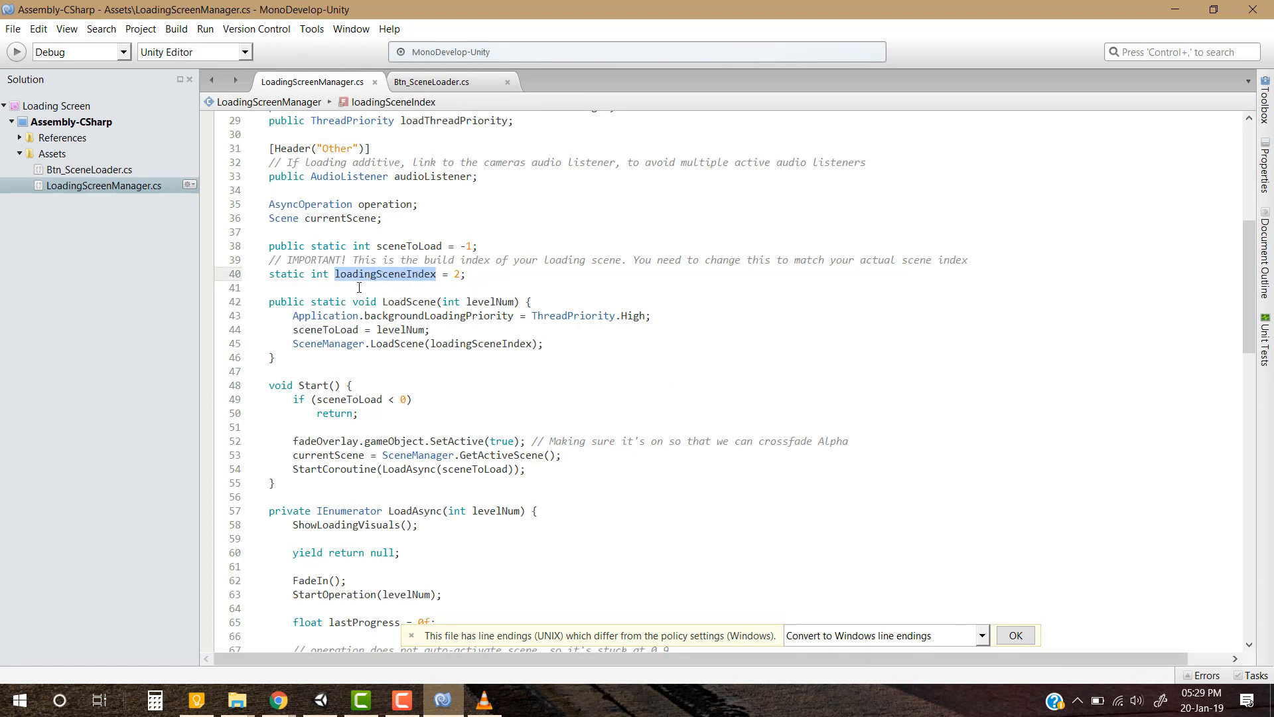
click(481, 276)
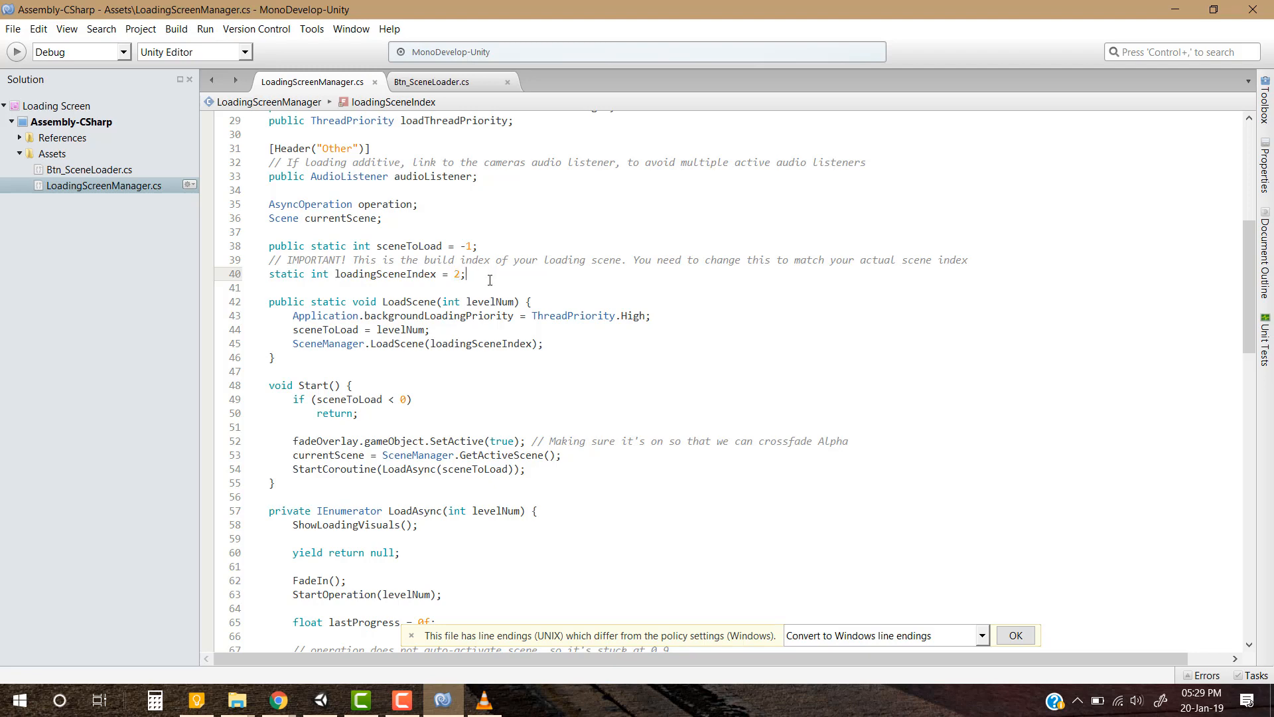
key(alt+Tab)
middle_drag(487, 270, 485, 268)
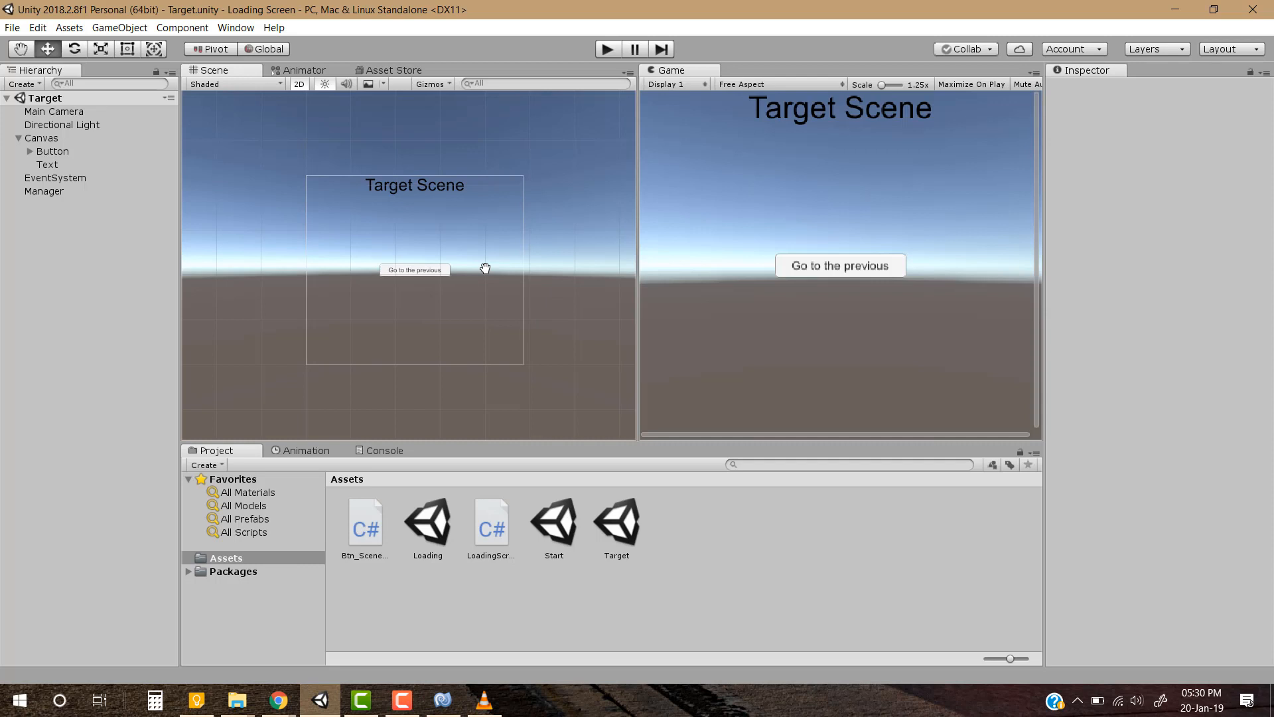
middle_click(485, 268)
key(w)
key(alt+Tab)
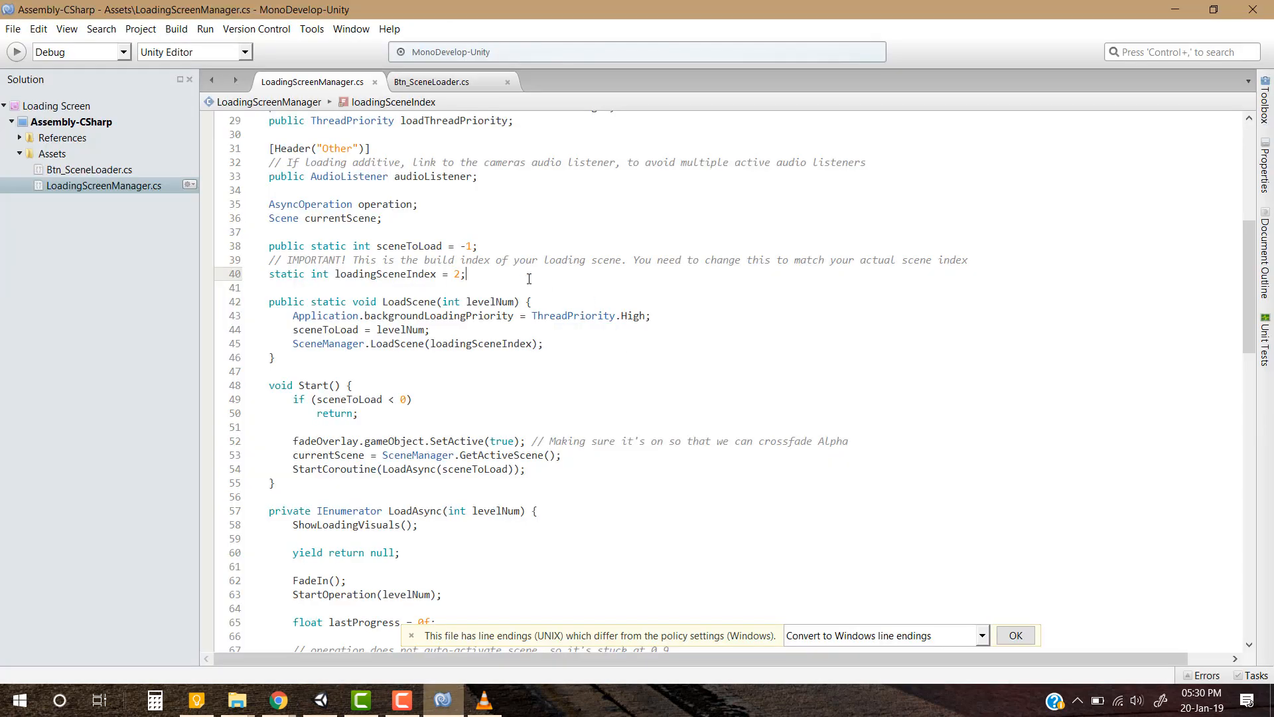
drag(462, 276, 455, 277)
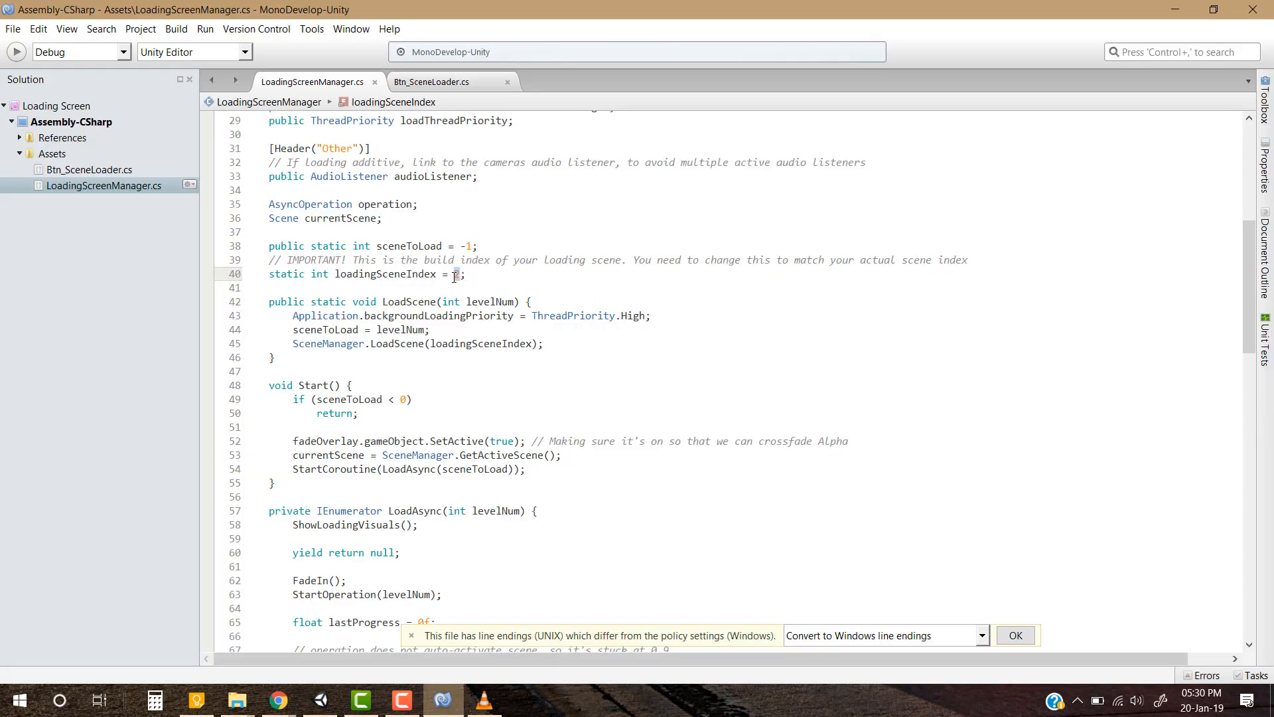
click(488, 270)
key(alt+Tab)
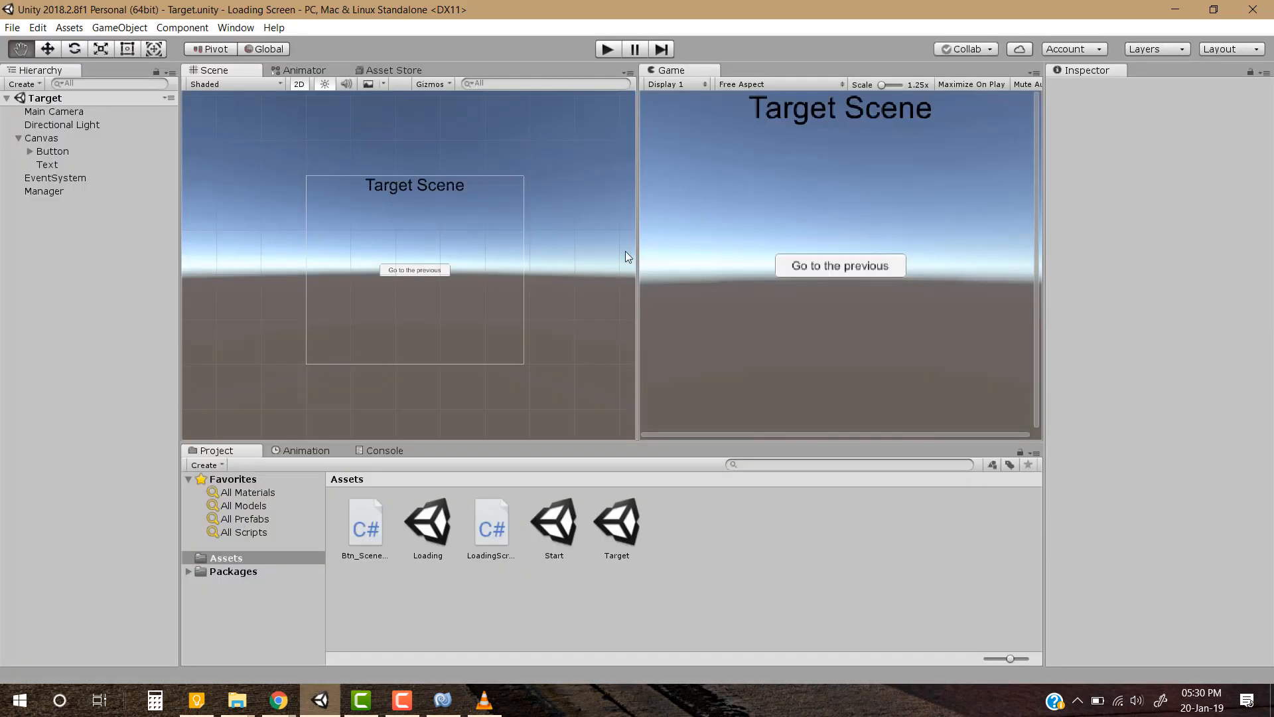
Open the Start scene and playtest the buttons to the Target scene and back through the loading screen, ending with play mode stopped
double_click(554, 524)
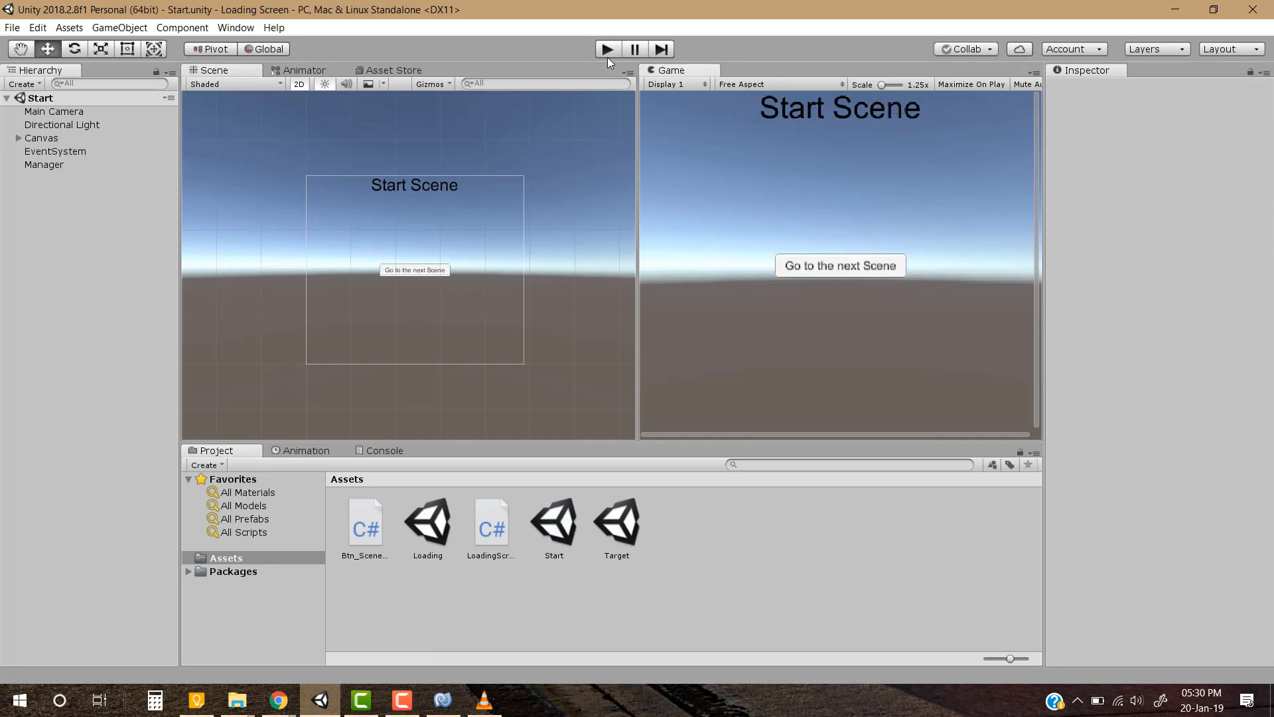
click(607, 50)
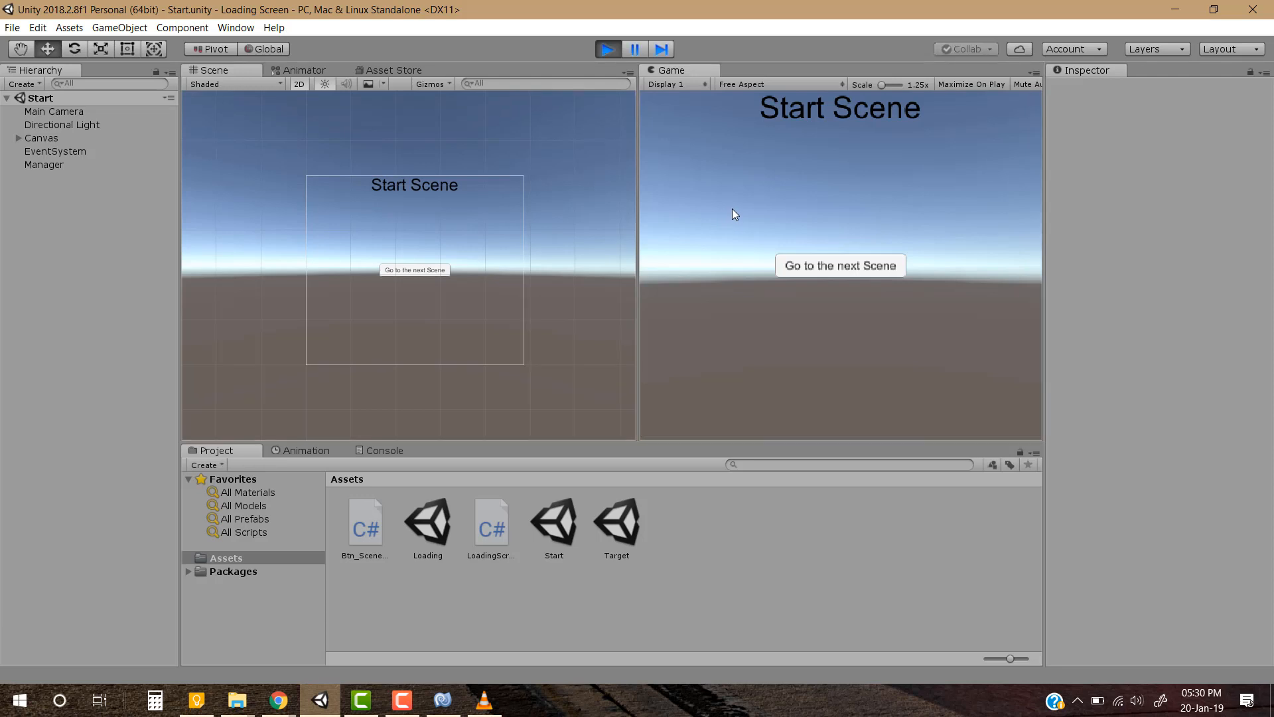
click(853, 268)
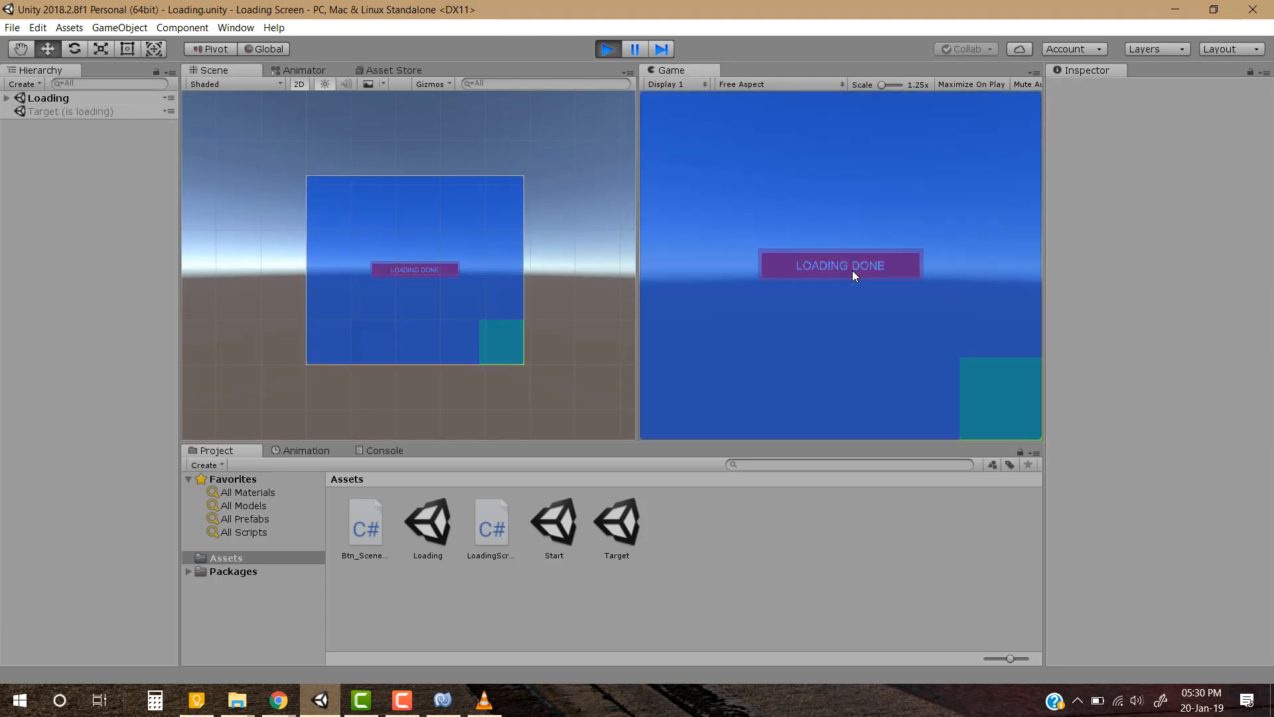
click(852, 269)
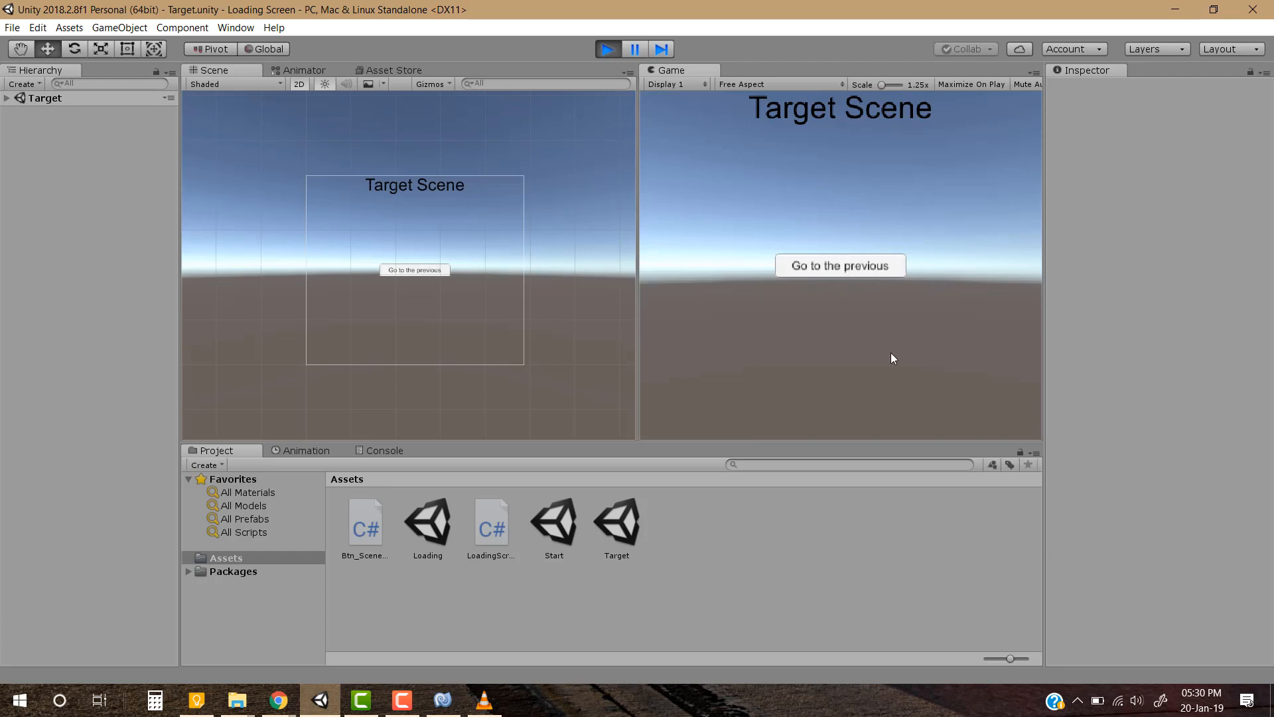
click(839, 269)
click(839, 269)
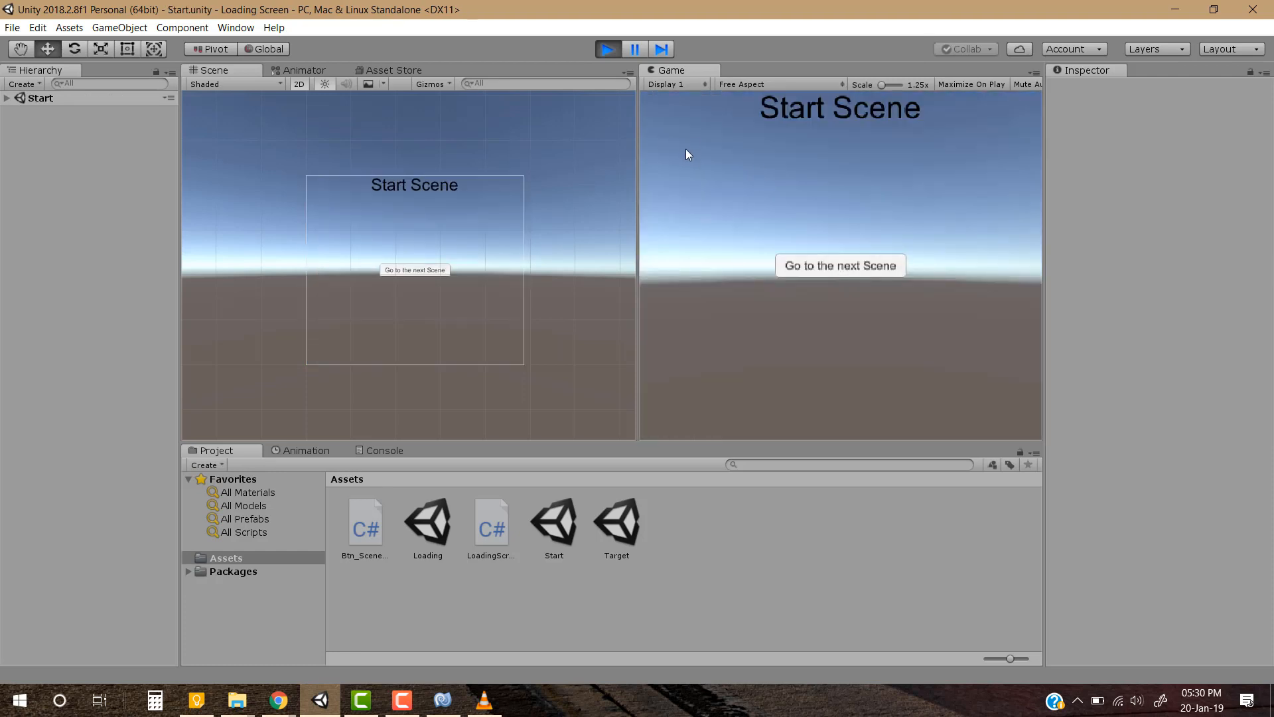
click(554, 524)
click(617, 524)
click(710, 551)
middle_drag(543, 269, 518, 263)
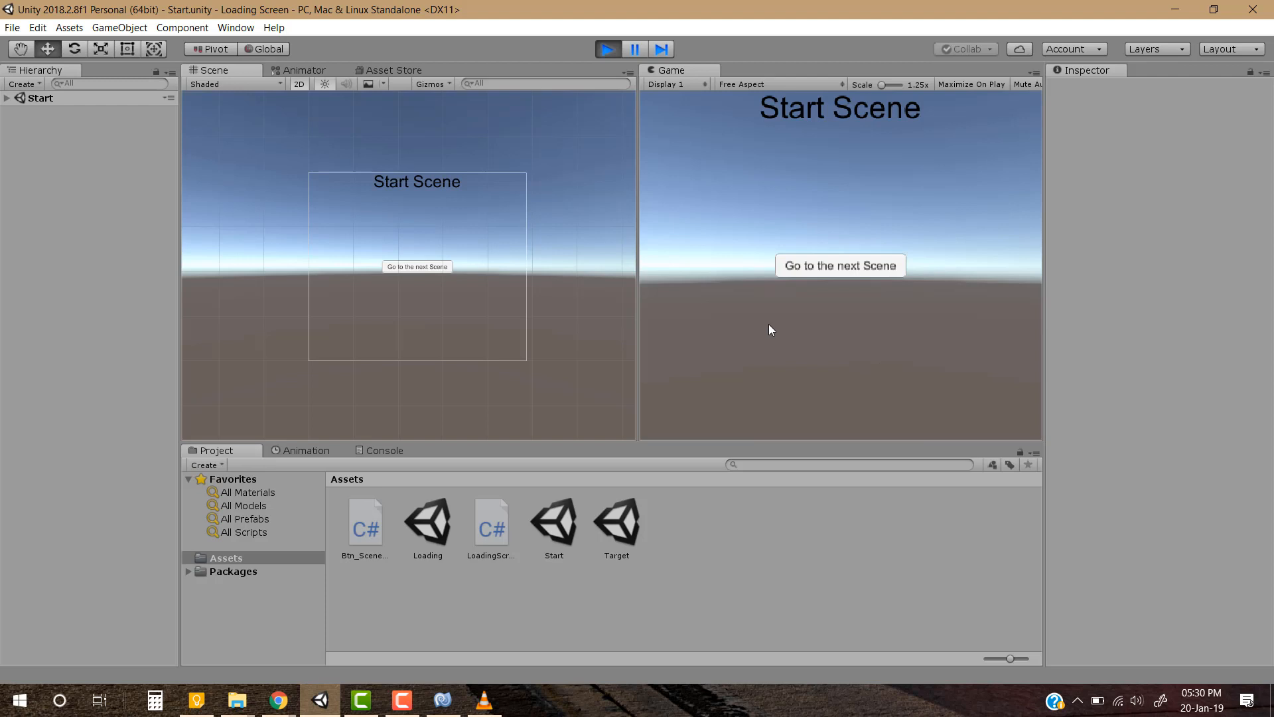
click(607, 50)
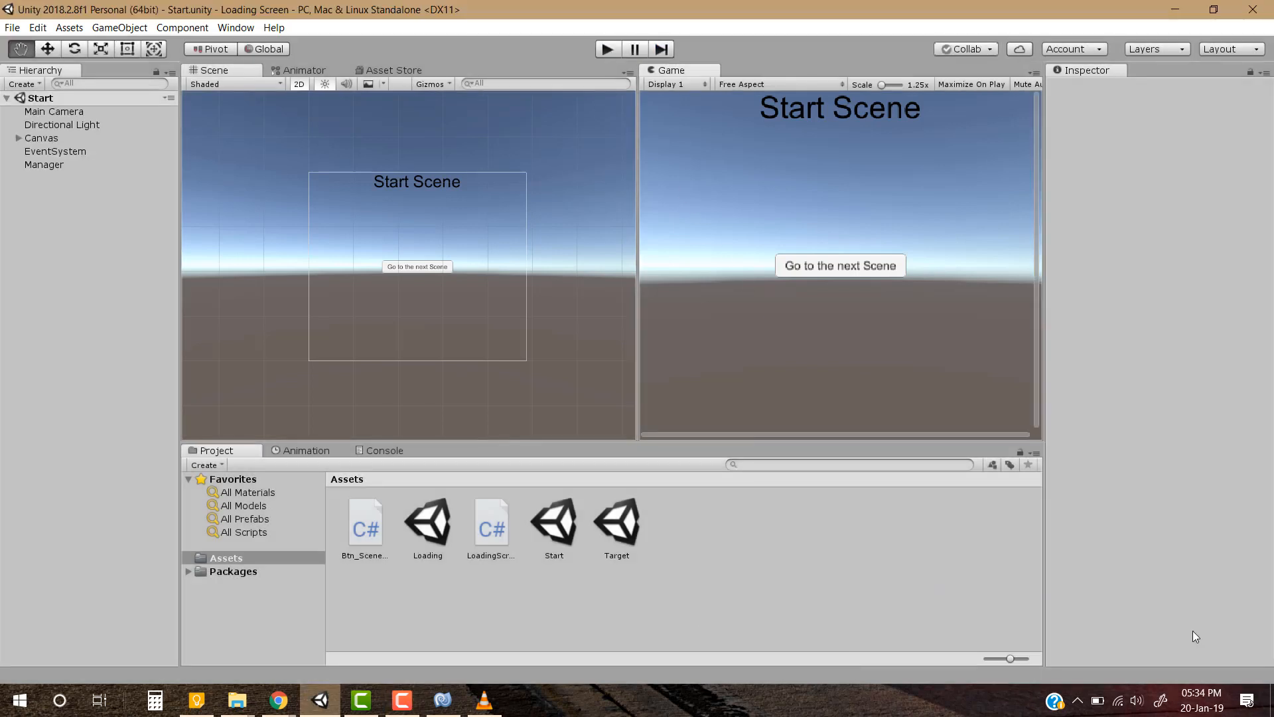